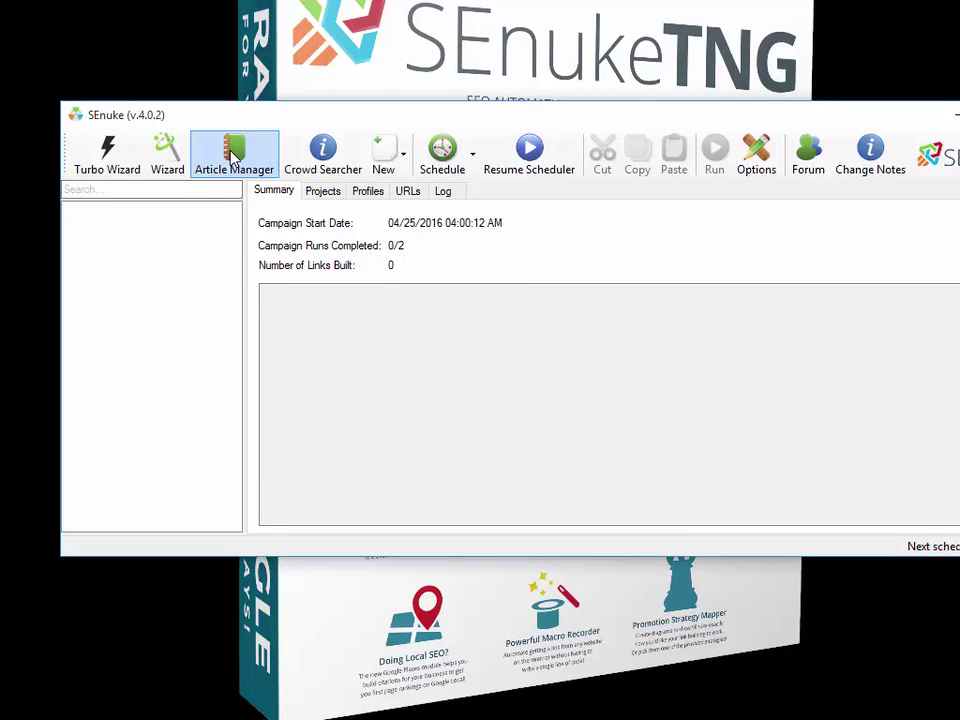
Open the Article Manager and create a niche group named Pets.
click(233, 158)
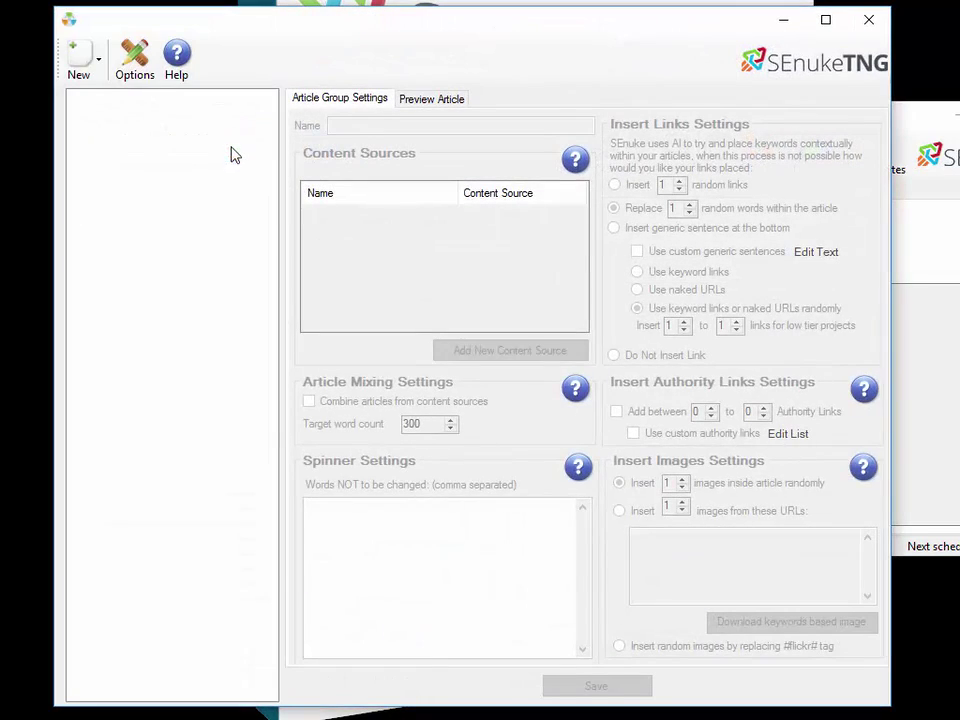
drag(258, 24, 268, 35)
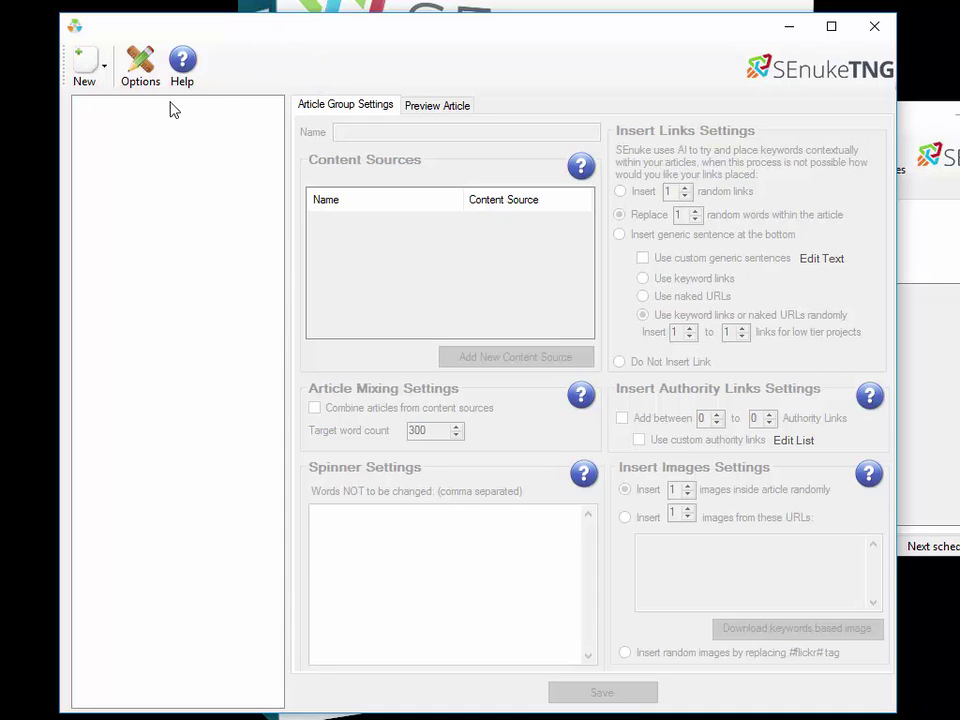
click(86, 72)
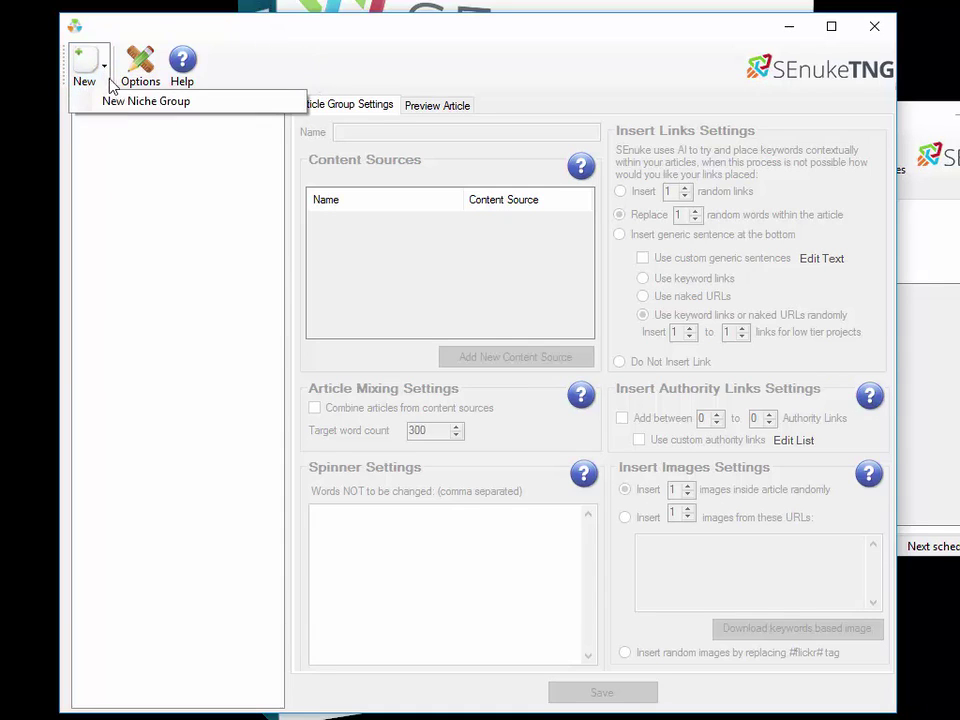
click(121, 100)
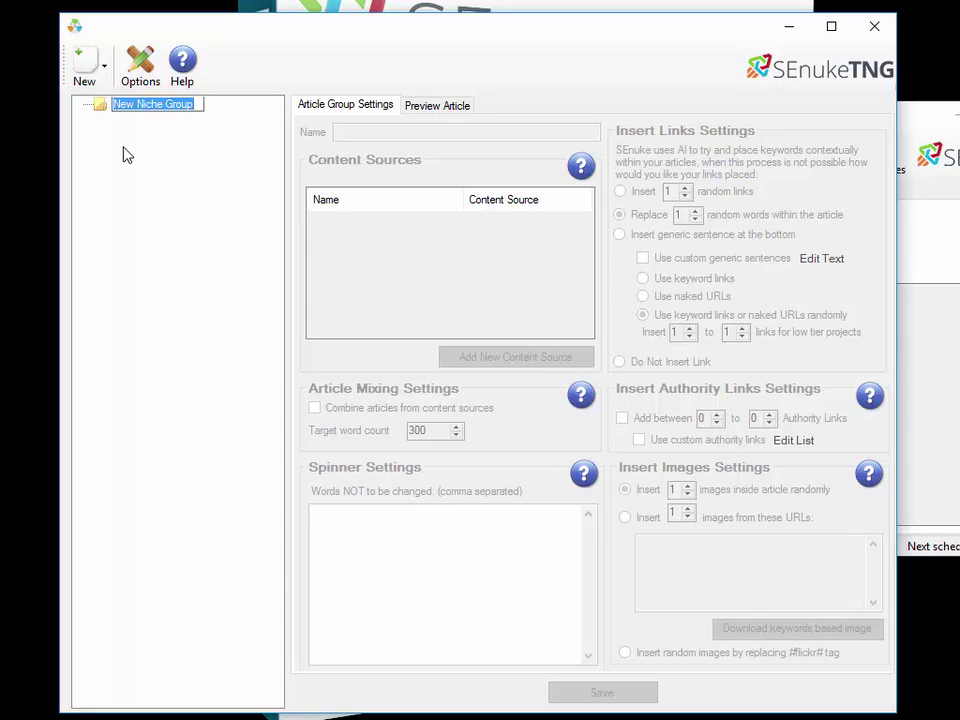
text(Pet)
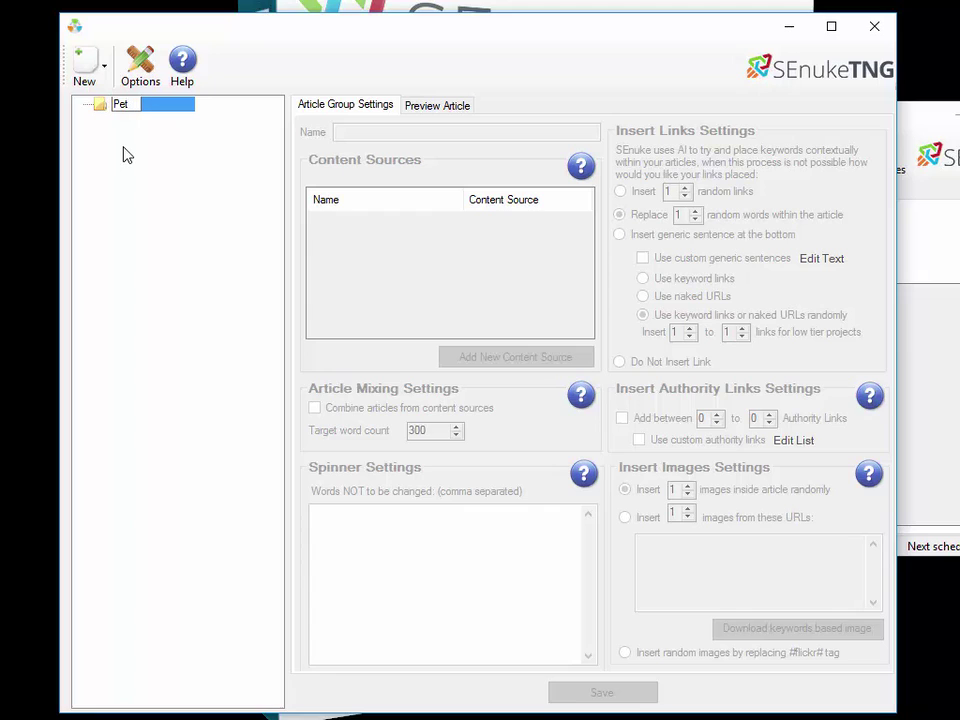
text(s)
key(Return)
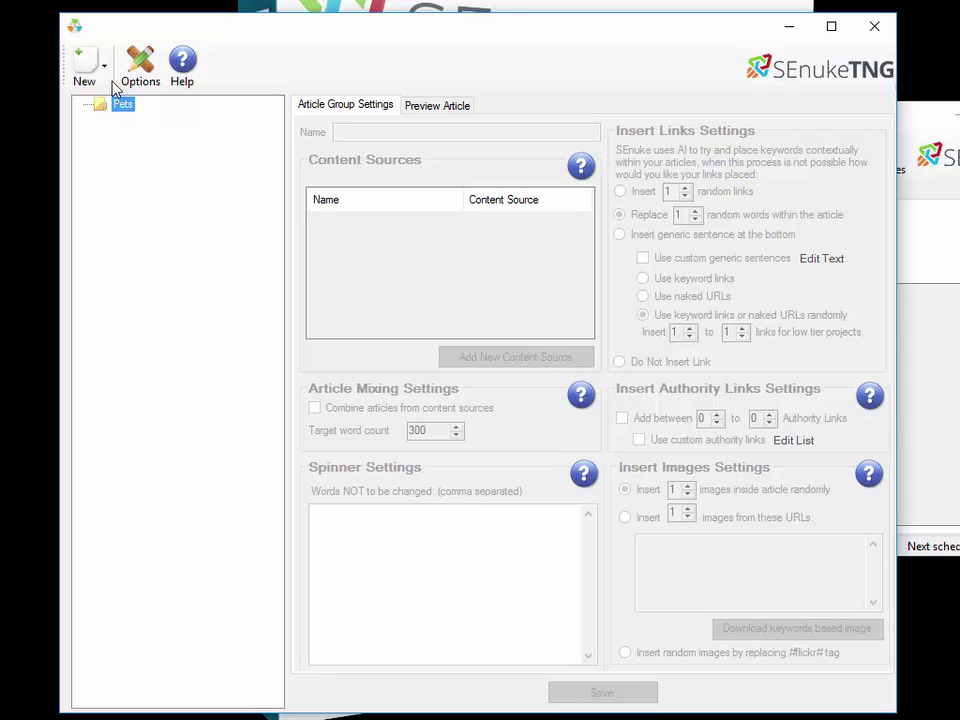
Add a sub niche named Dogs under the Pets niche group.
click(85, 64)
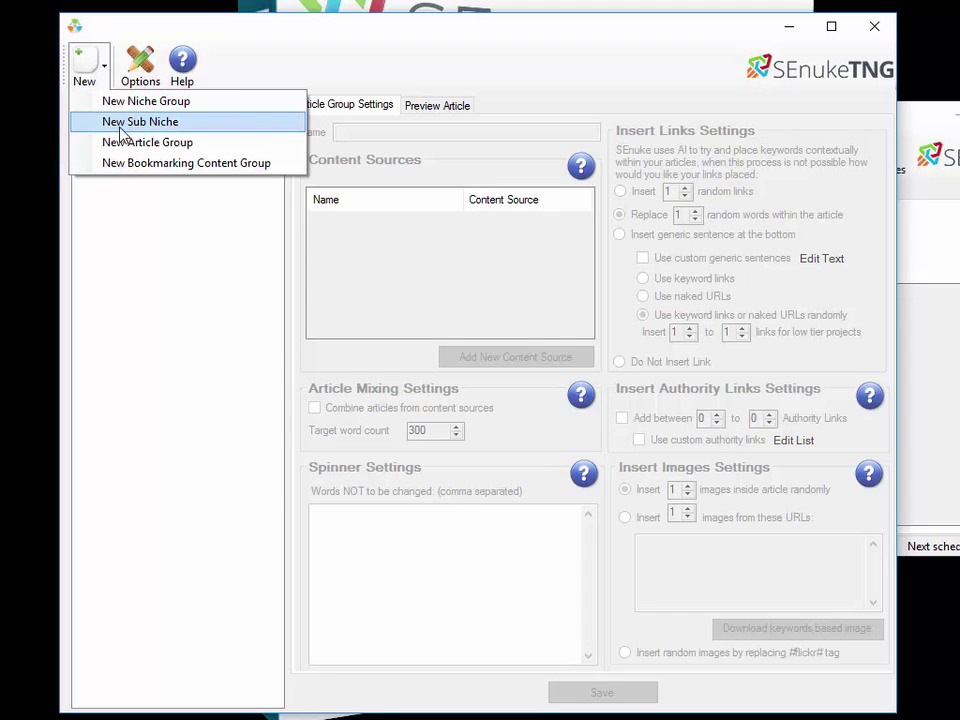
click(152, 125)
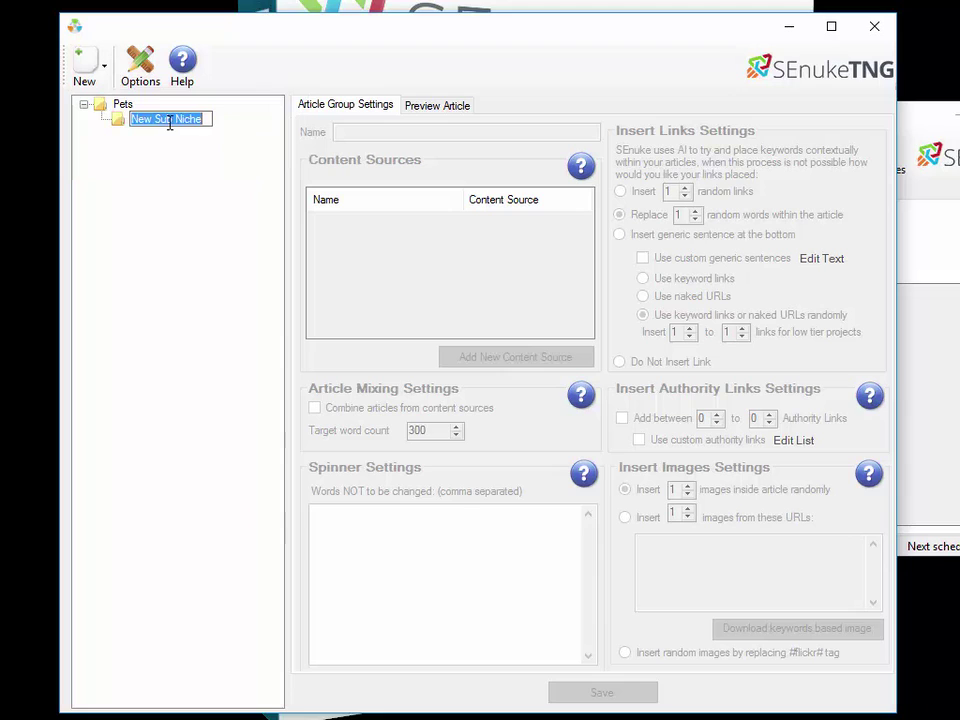
text(Dogs)
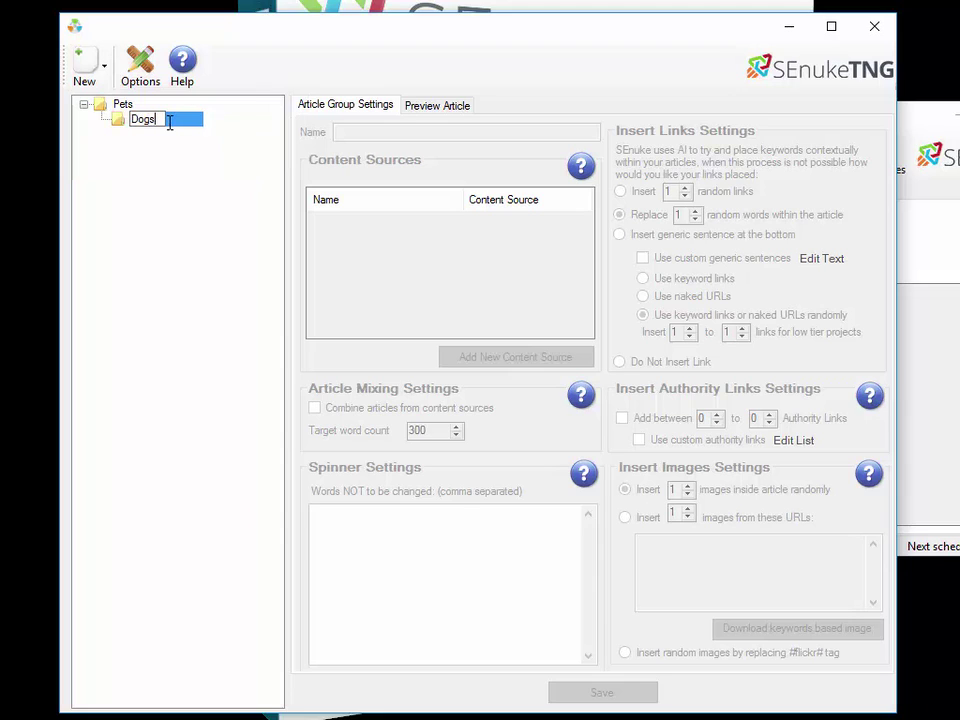
key(Return)
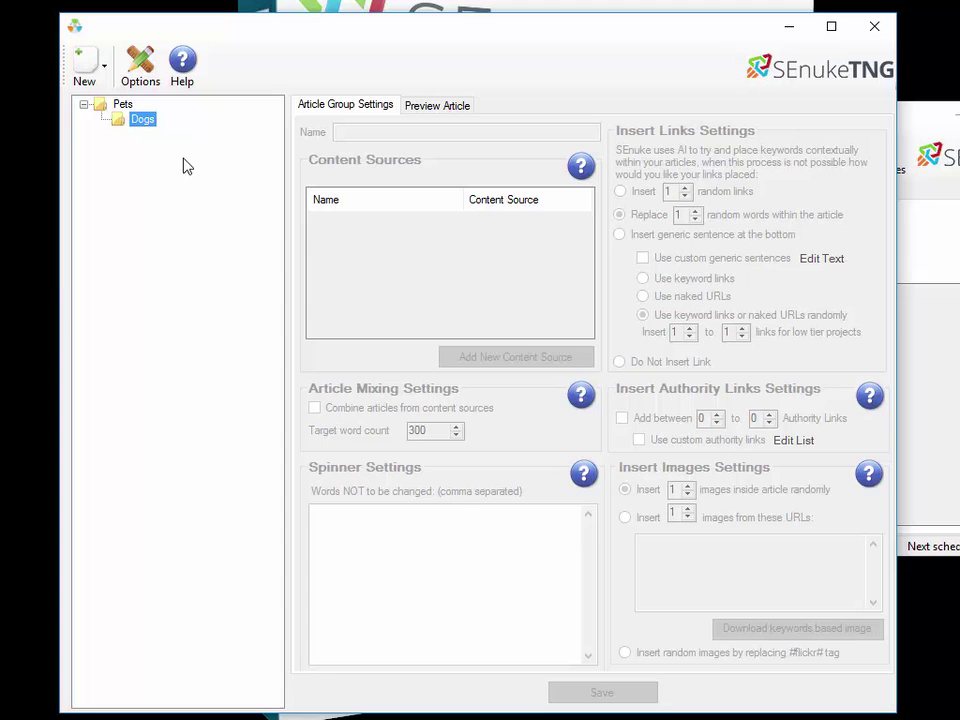
Add a sub niche named Dog Training under Dogs.
click(108, 87)
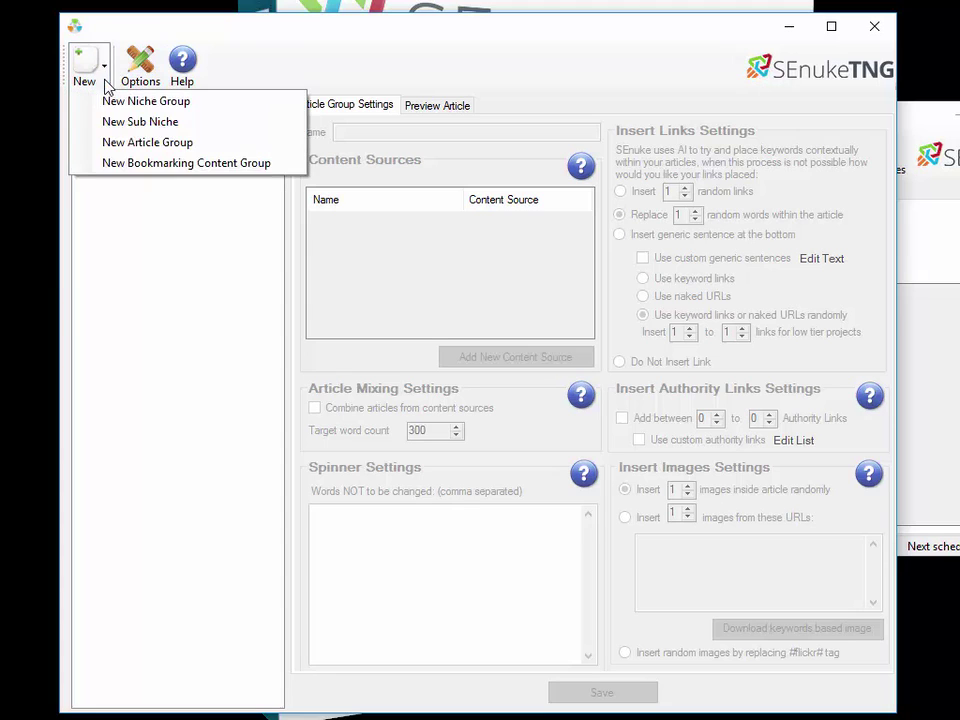
click(108, 87)
click(111, 79)
click(112, 121)
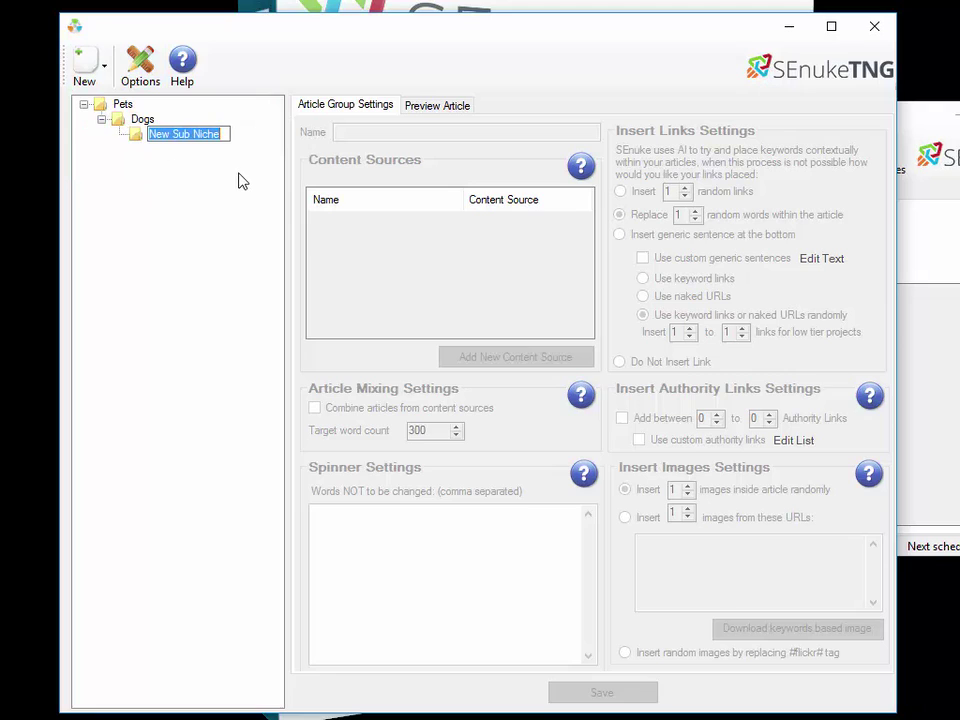
text(Do)
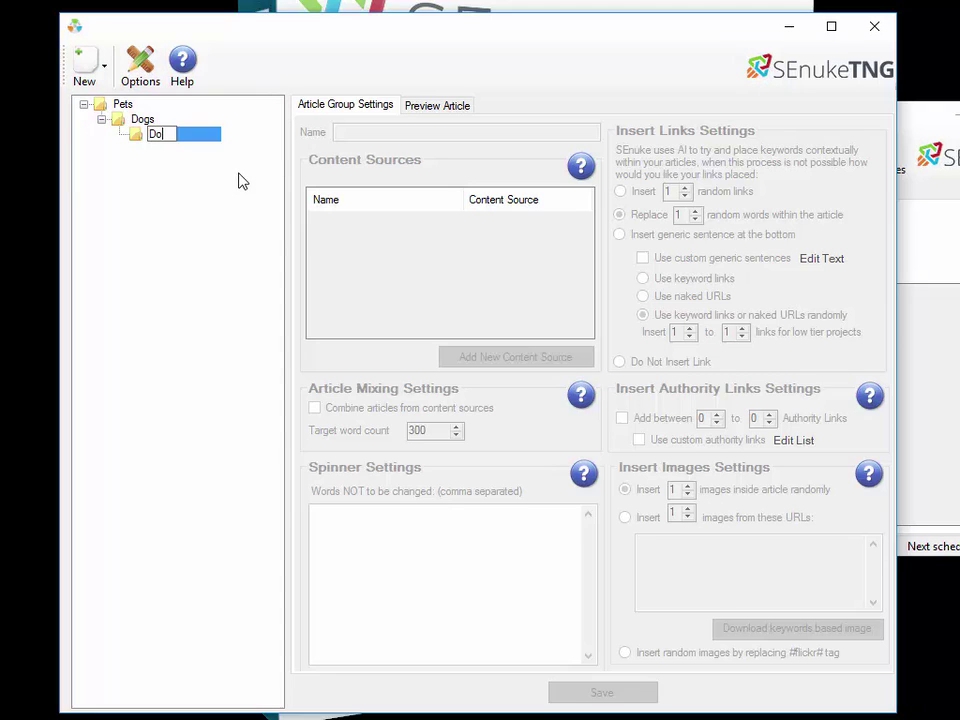
text(g Training)
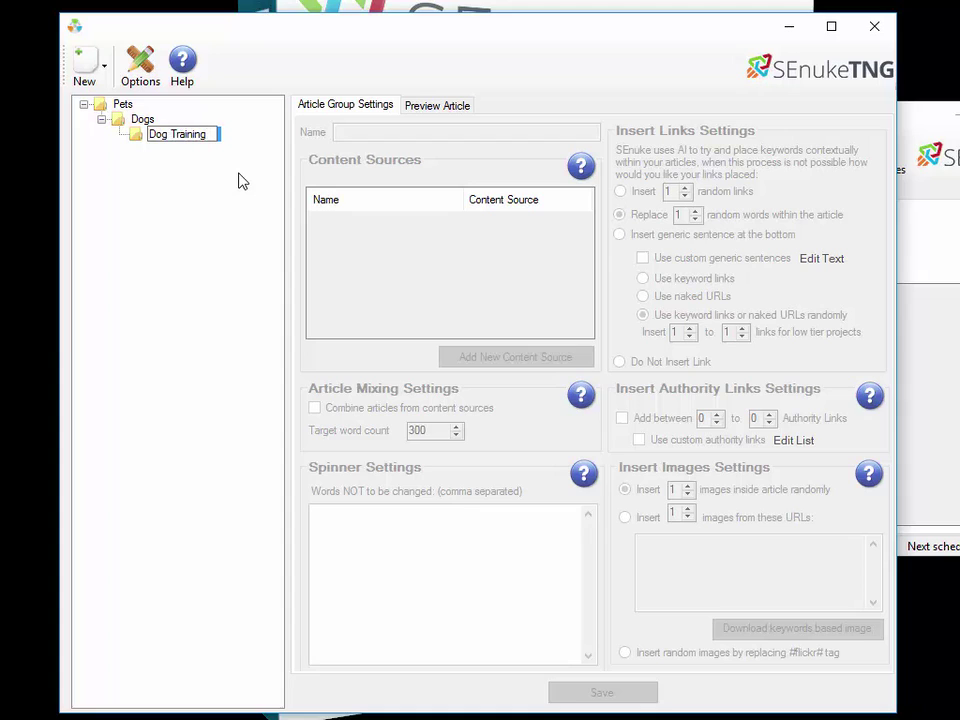
key(Return)
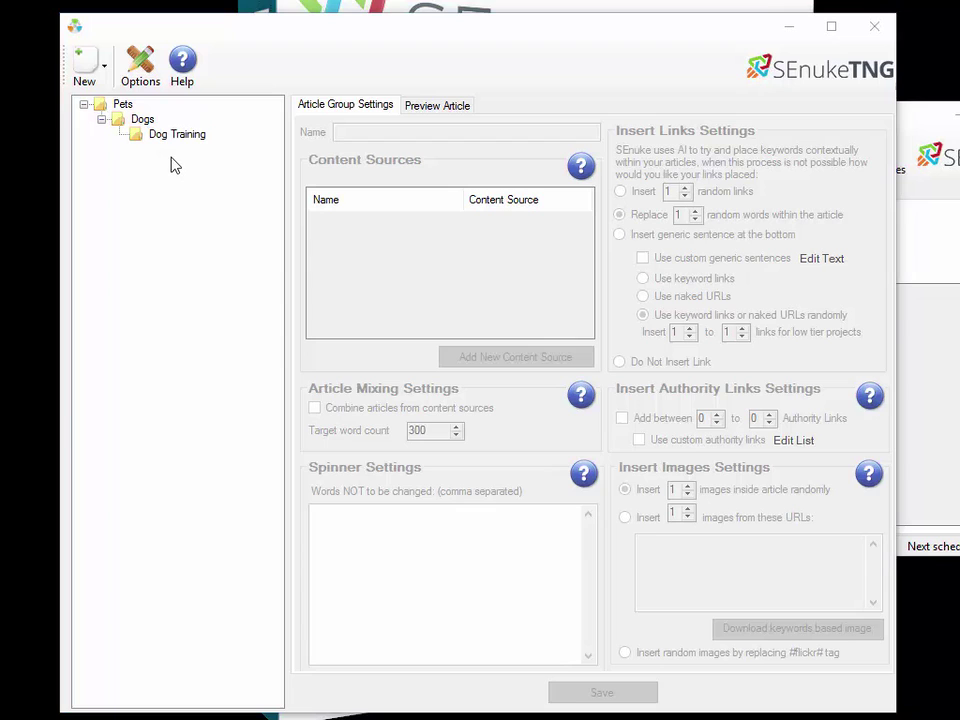
Create an article group in Dog Training and list "dog training" among the words the spinner must not change.
click(100, 71)
click(103, 78)
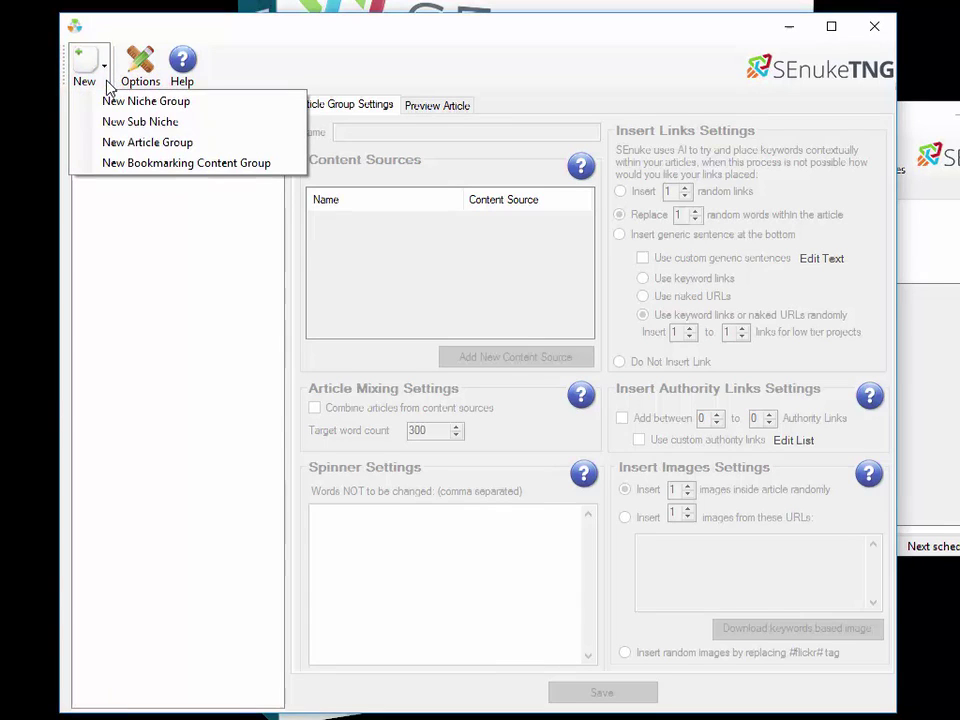
click(170, 147)
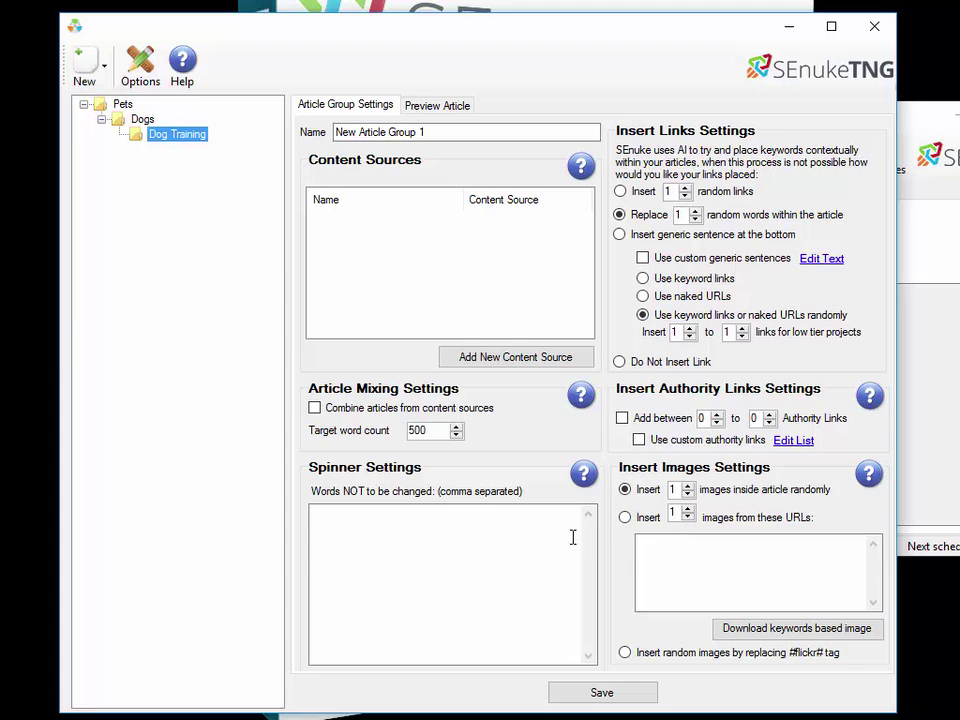
click(422, 525)
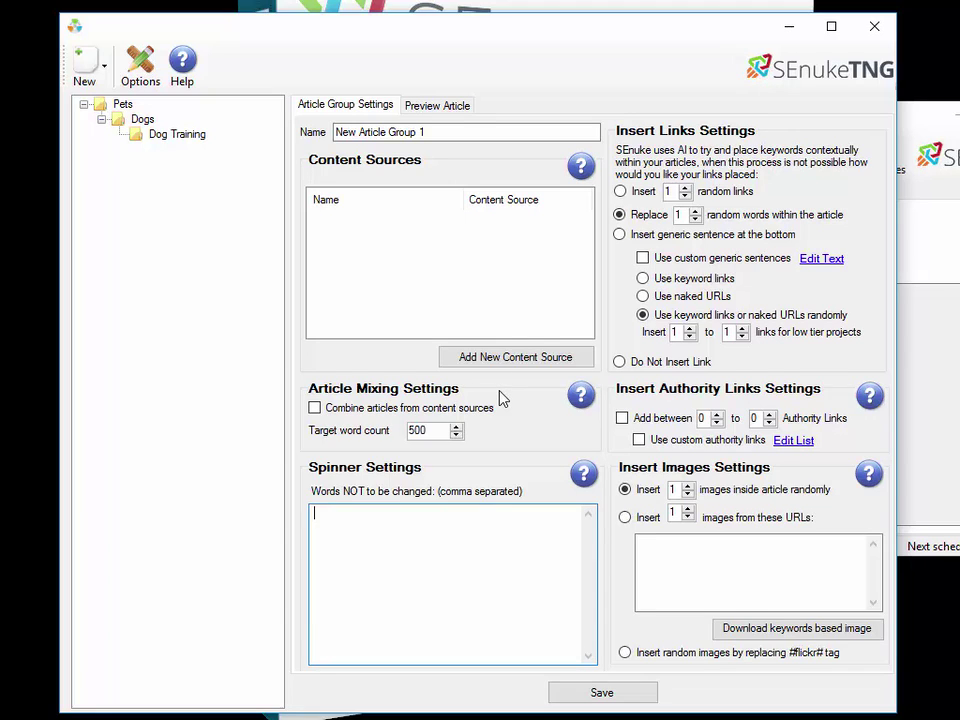
text(dog training)
Add a new content source to the article group, using Article Builder with the dog training category.
click(503, 366)
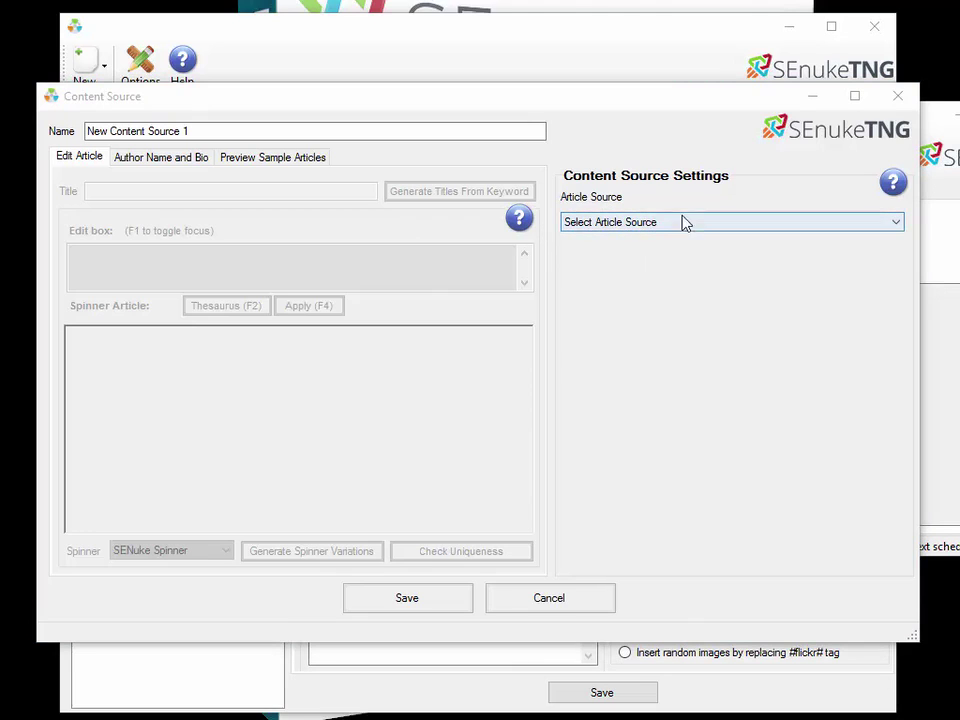
click(752, 223)
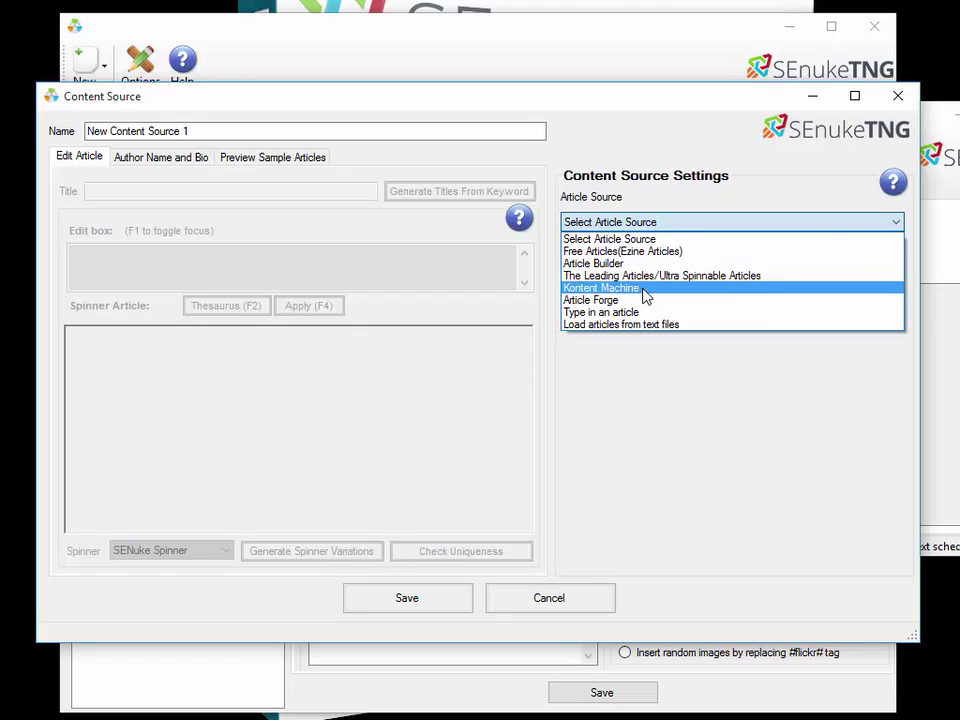
click(636, 264)
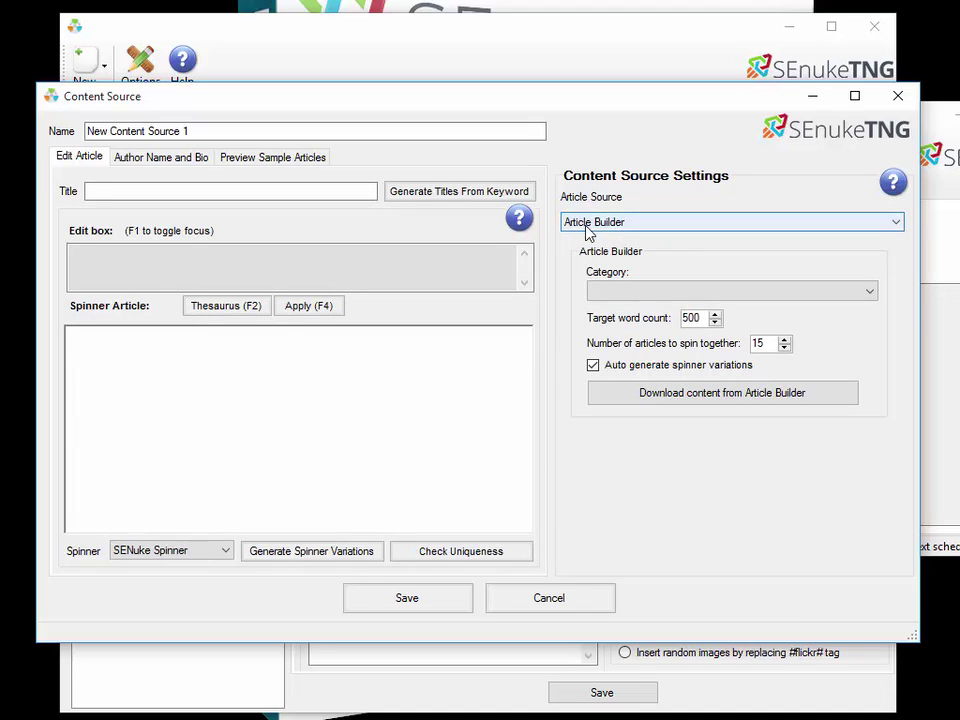
click(726, 296)
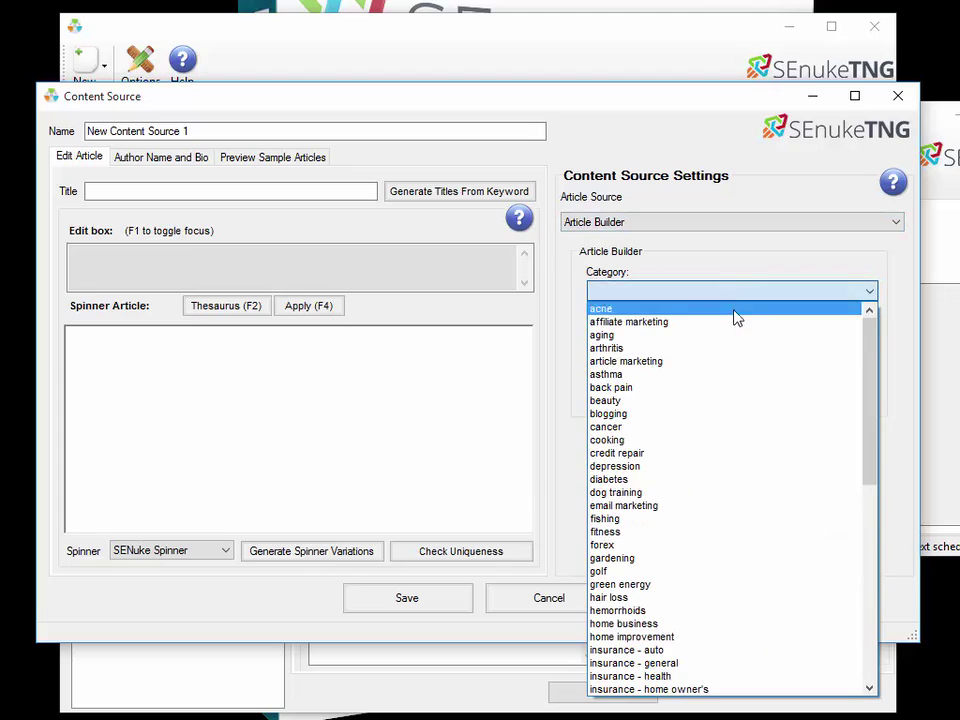
scroll(744, 360, down, 4)
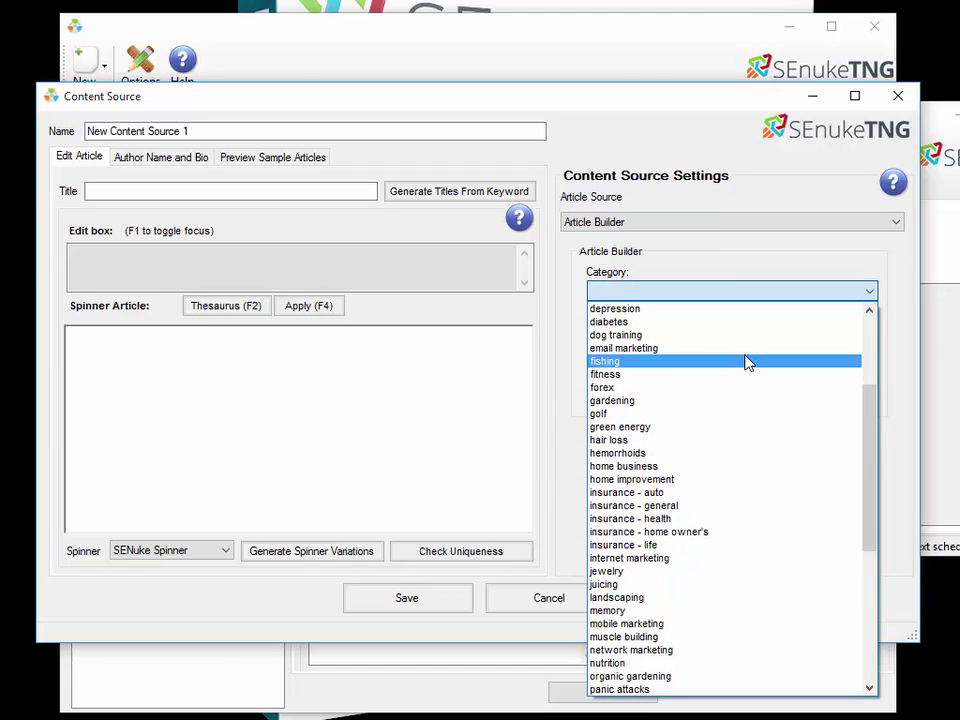
scroll(745, 362, up, 3)
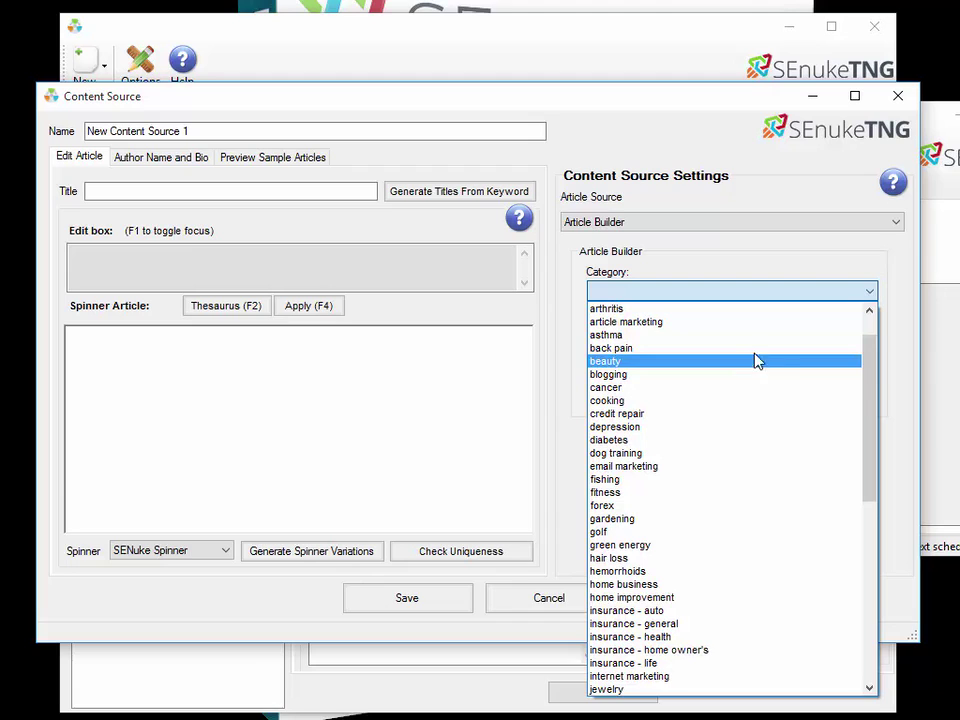
scroll(716, 387, down, 1)
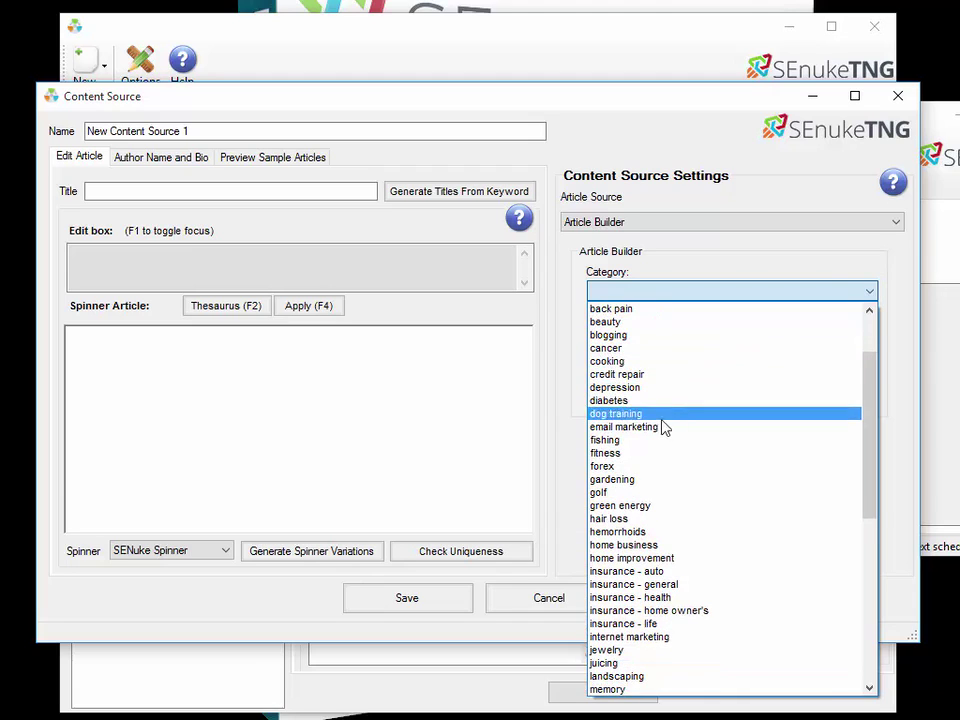
click(648, 413)
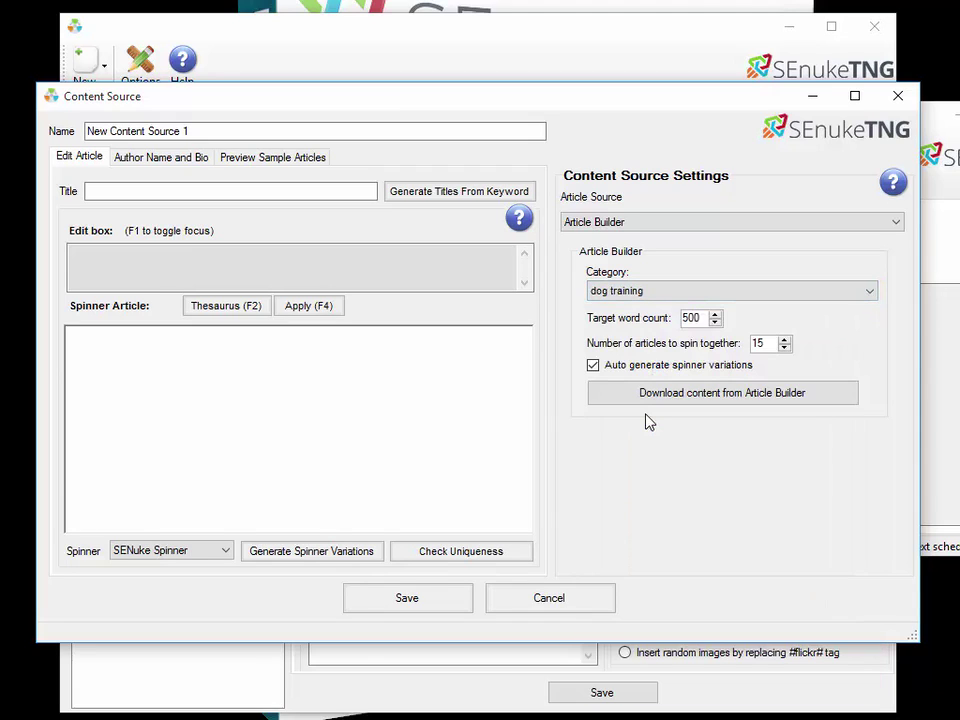
Set Article Builder to a 600-word target and 15 articles to spin together, with automatic spinner variations turned off.
double_click(706, 318)
text(600)
key(Tab)
text(50)
drag(773, 347, 718, 352)
text(155)
key(BackSpace)
click(697, 368)
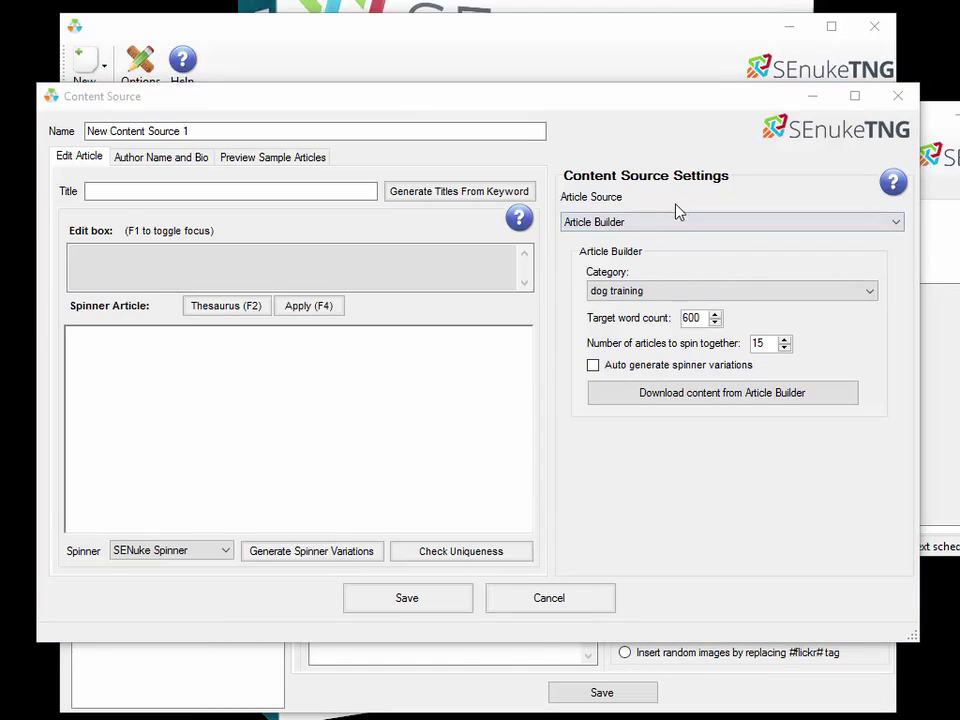
Switch the article source to The Leading Articles/Ultra Spinnable Articles and enter "dog training" as its keywords.
click(642, 222)
click(632, 276)
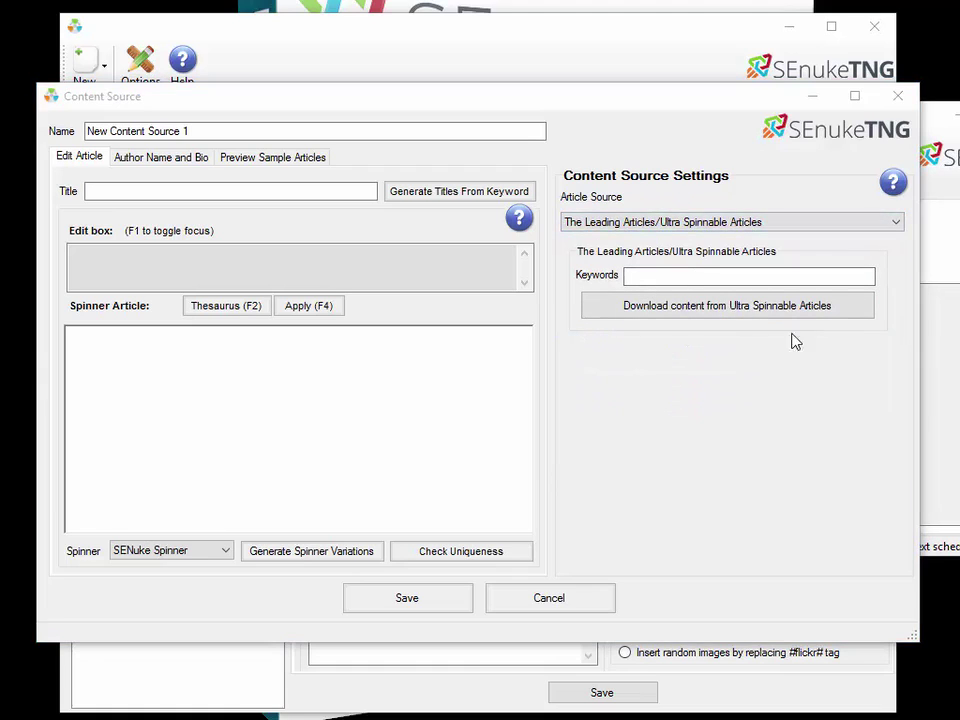
click(657, 276)
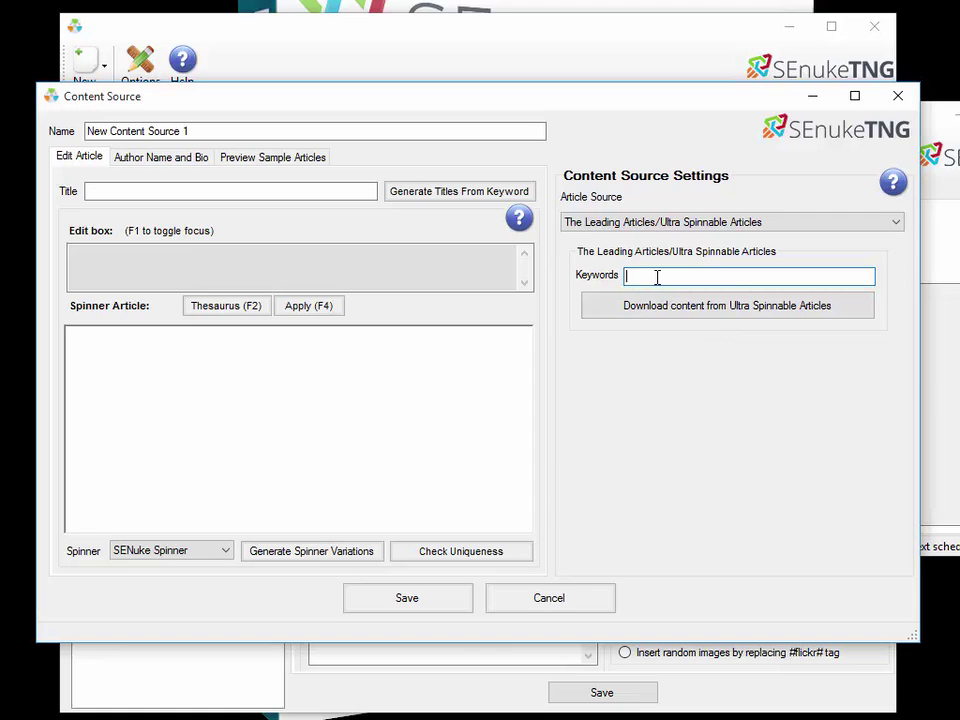
text(dog training)
click(688, 312)
Switch the article source to Kontent Machine, update its uploaded campaigns list, and select the Dog Training campaign.
click(703, 222)
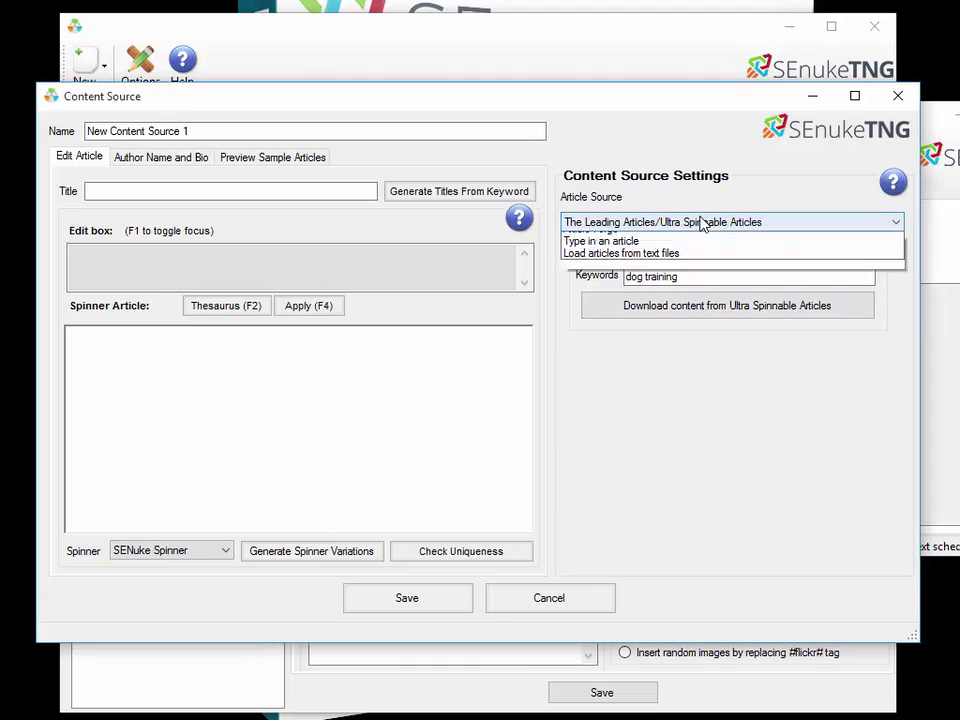
click(677, 288)
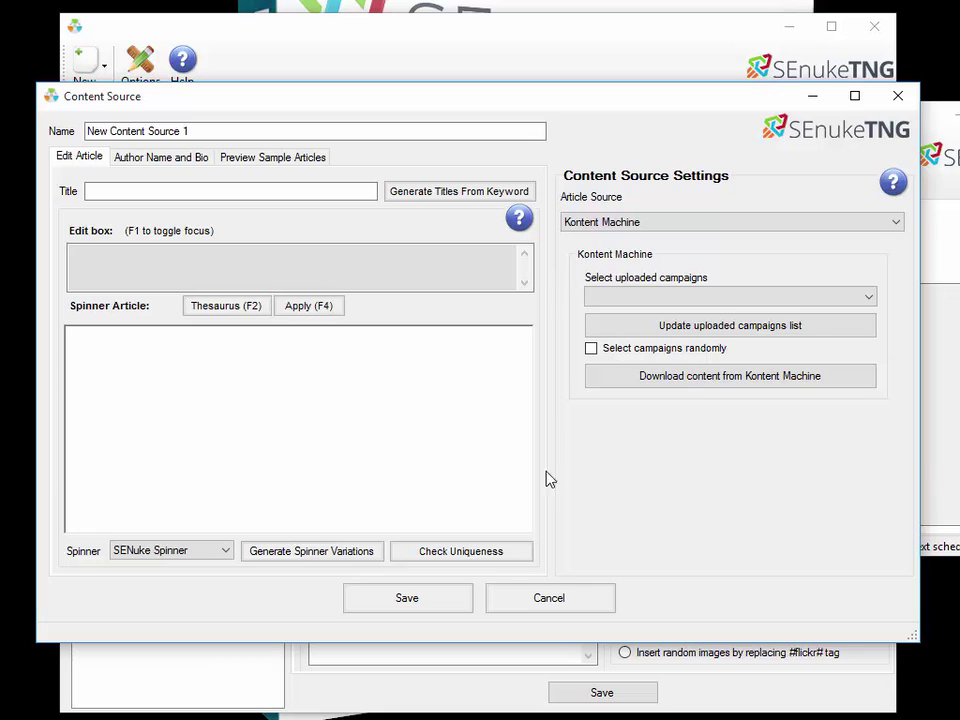
click(677, 326)
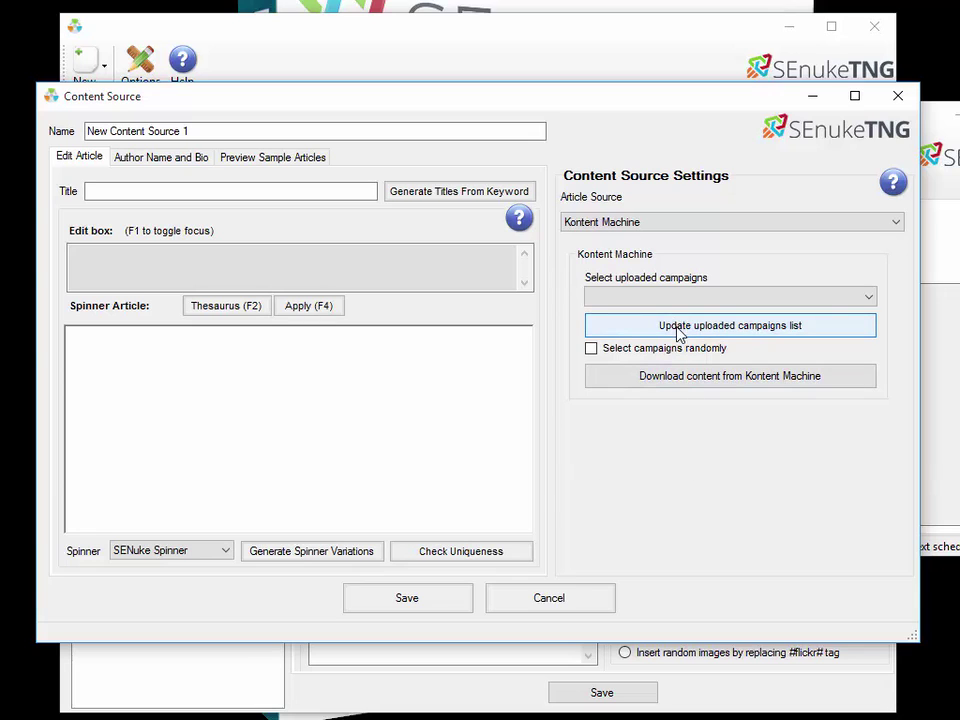
click(752, 298)
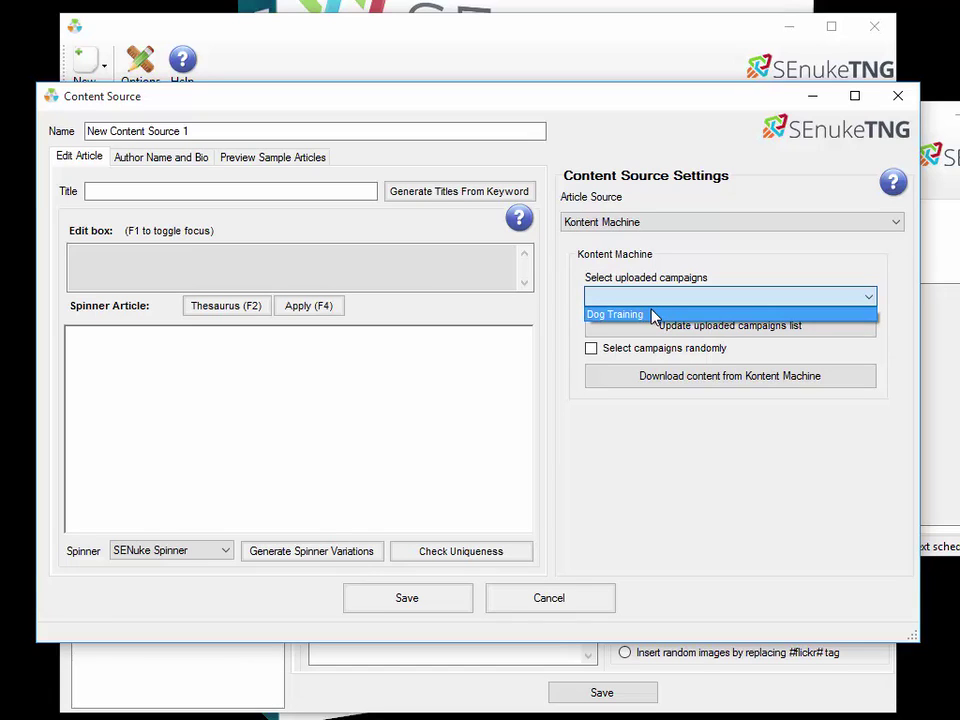
click(697, 253)
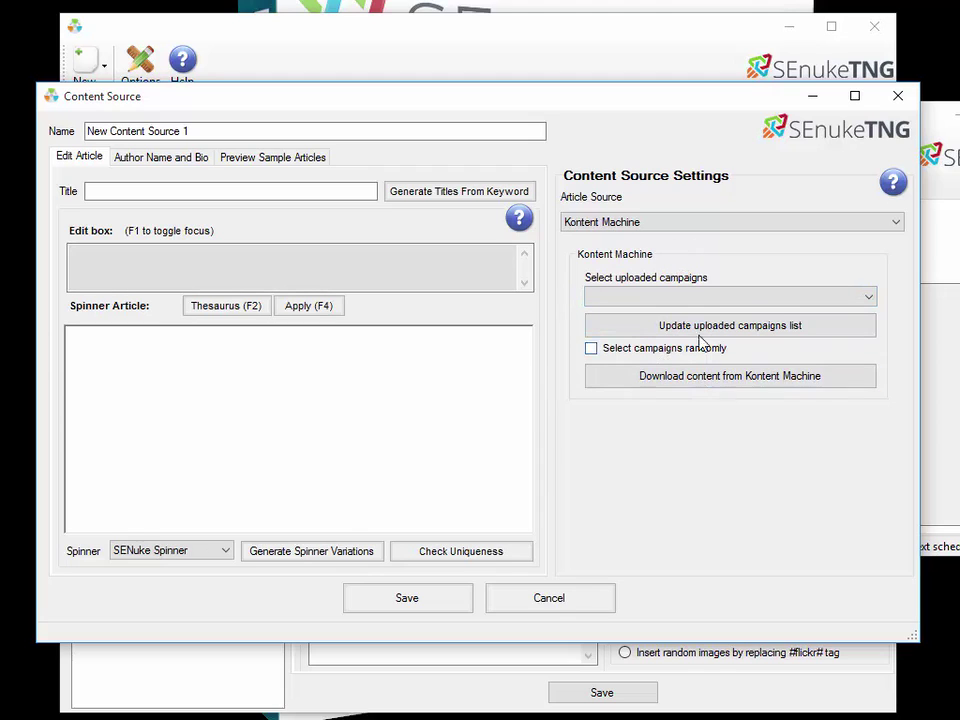
click(686, 299)
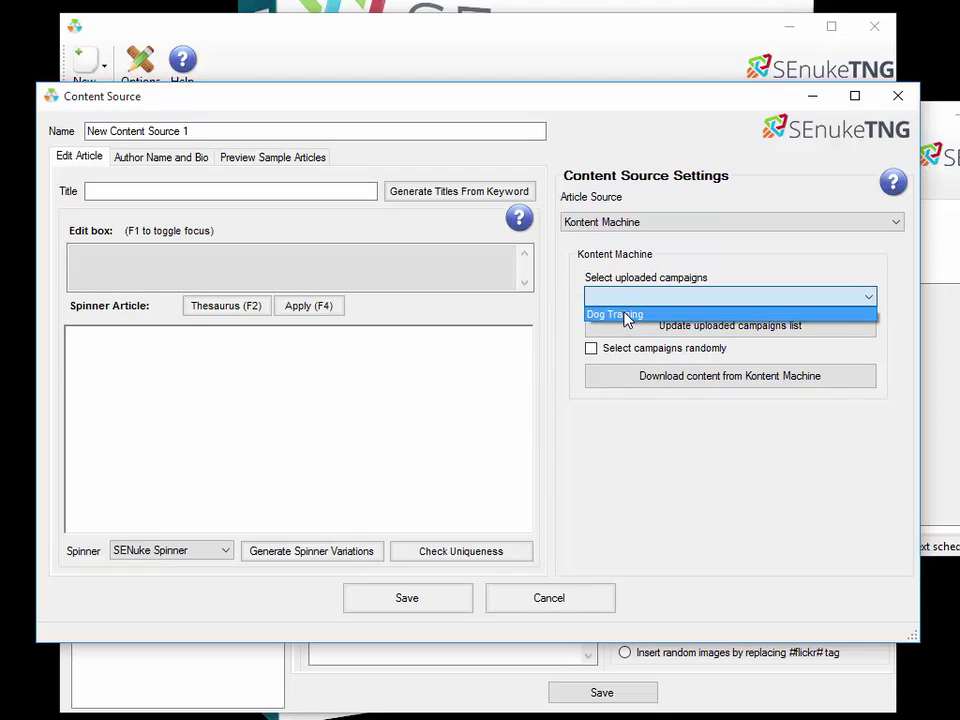
click(624, 314)
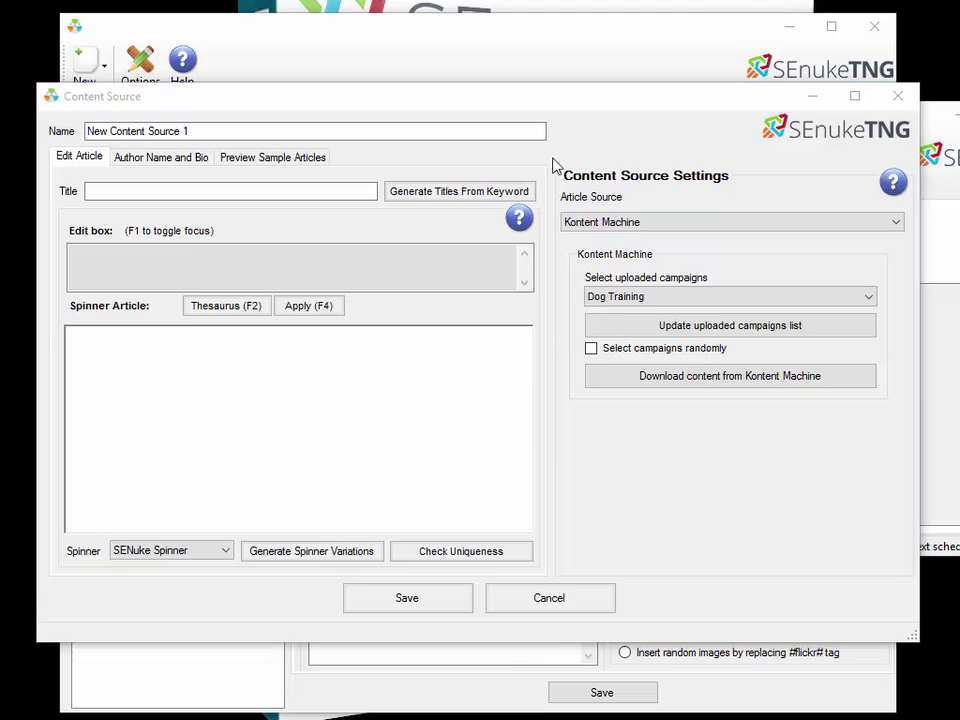
Switch the article source to Article Forge with keyword "dog training" and a medium target of approximately 500 words.
click(742, 221)
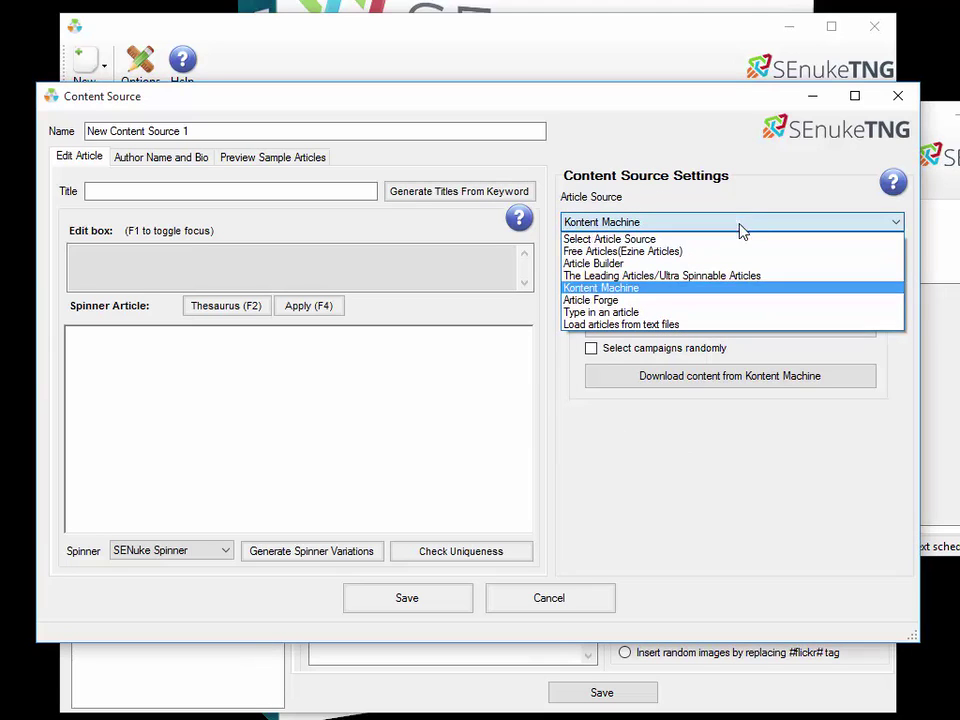
click(697, 304)
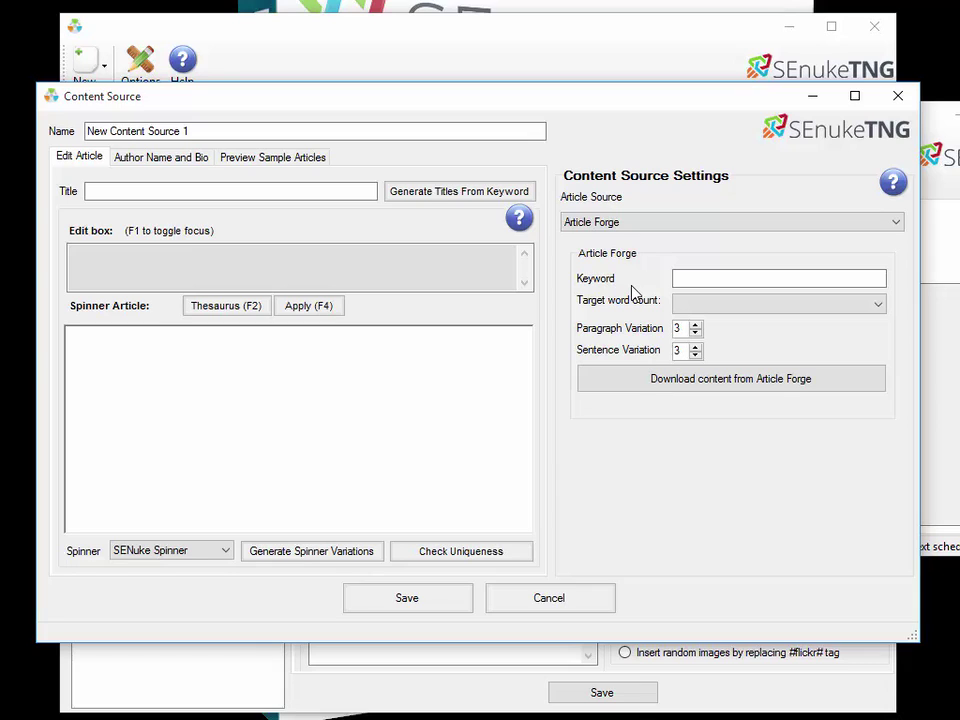
click(708, 277)
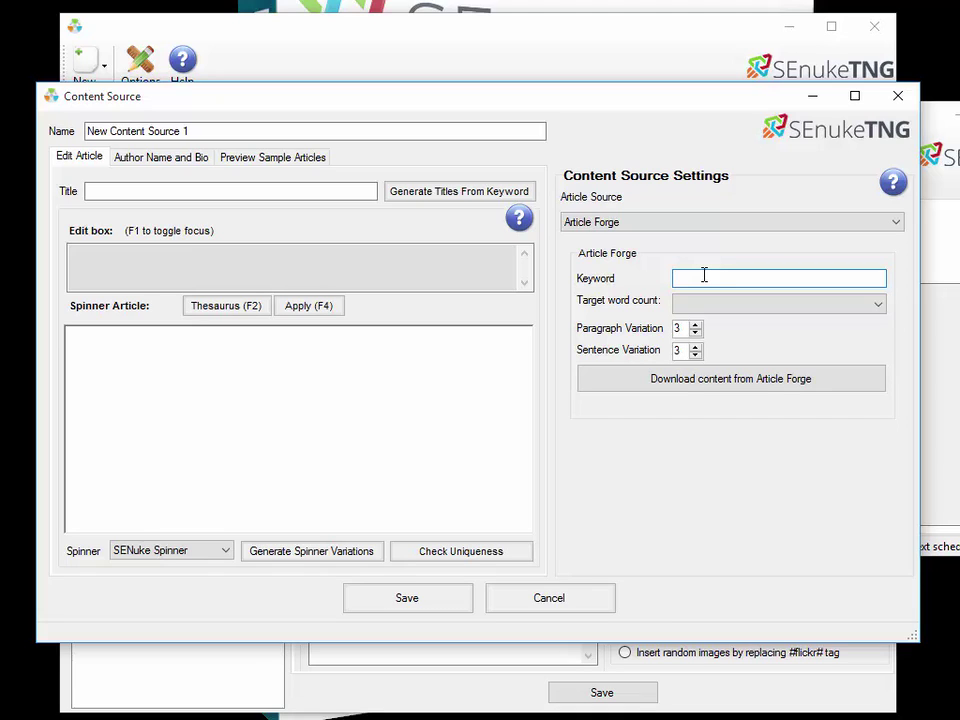
text(dog training)
click(775, 301)
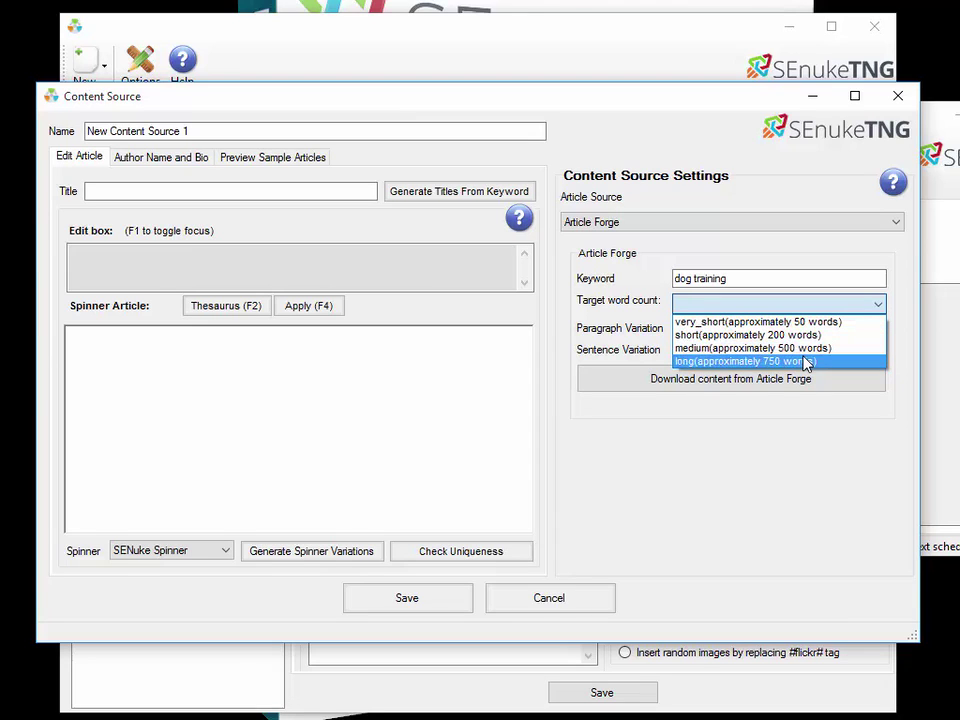
click(808, 348)
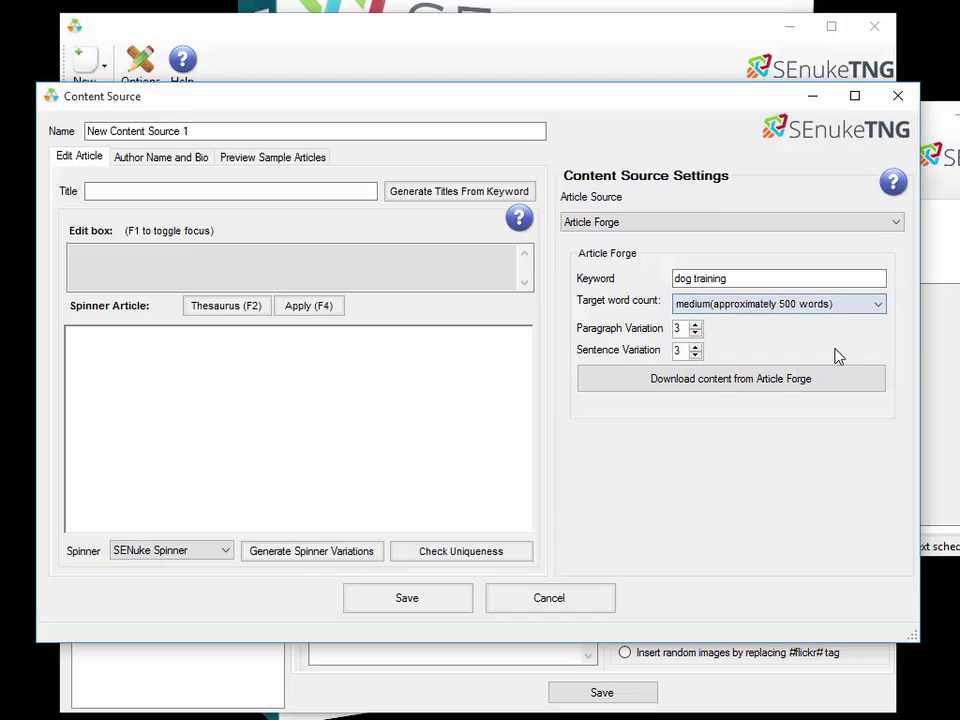
click(800, 306)
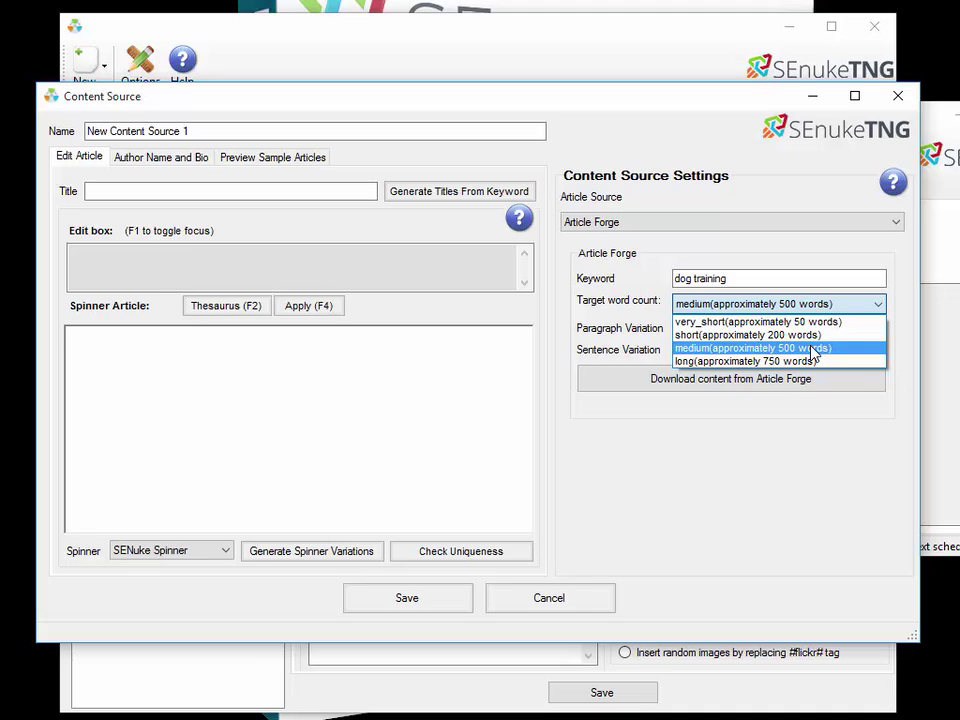
click(813, 350)
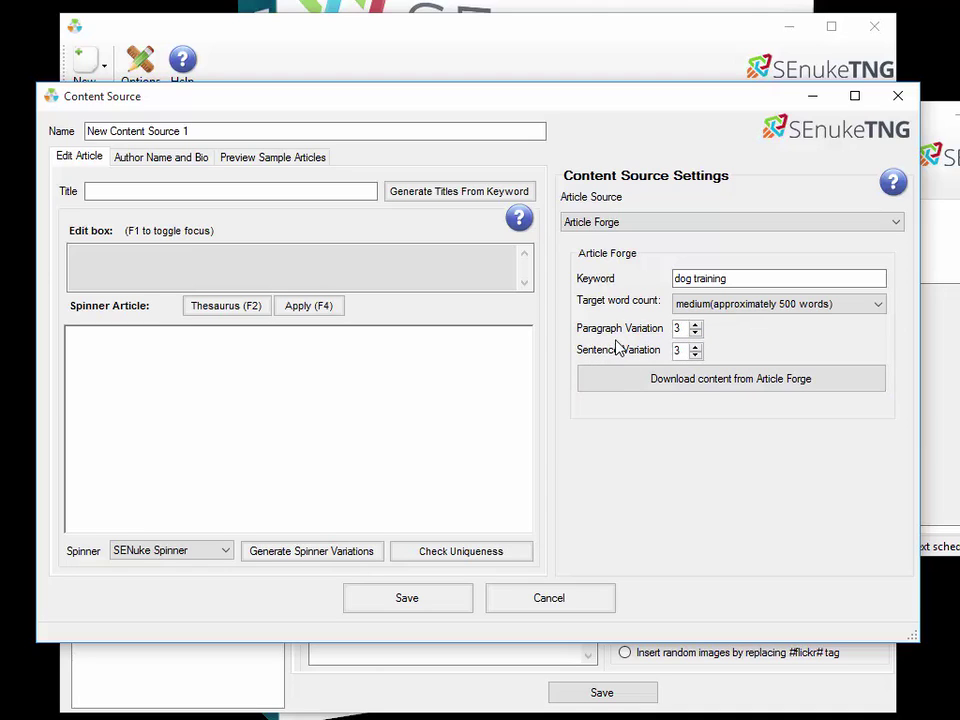
Adjust Article Forge's paragraph and sentence variation levels, leaving sentence variation at 3.
click(695, 333)
click(695, 333)
click(695, 355)
click(695, 346)
click(695, 346)
click(695, 326)
click(695, 326)
click(686, 354)
click(716, 279)
Switch the article source to Free Articles(Ezine Articles) and download content for the keyword "dog training".
click(731, 226)
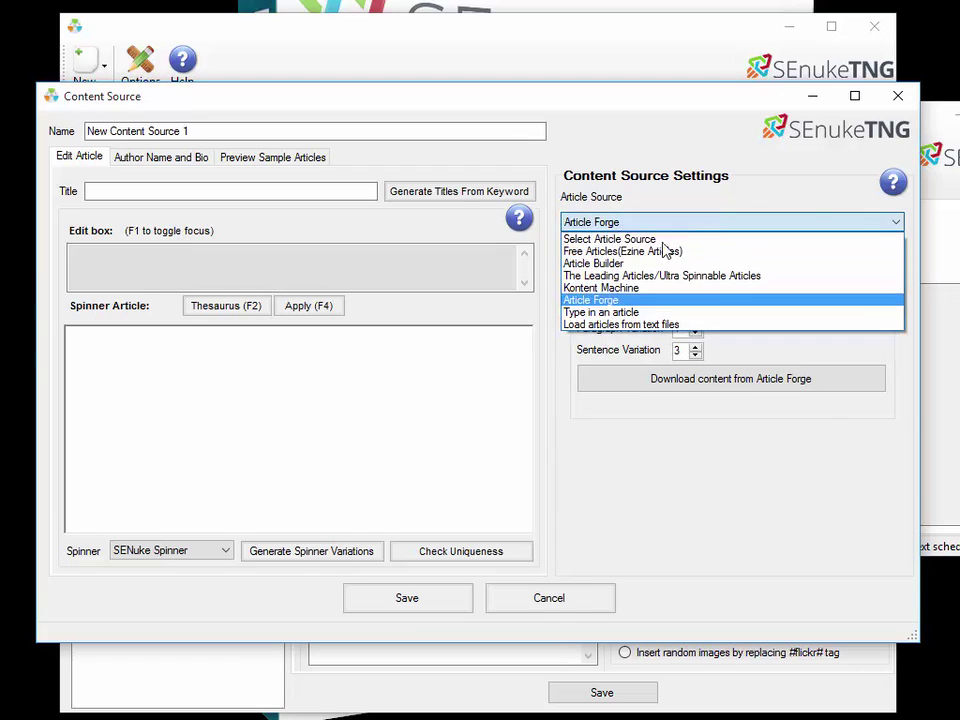
click(646, 252)
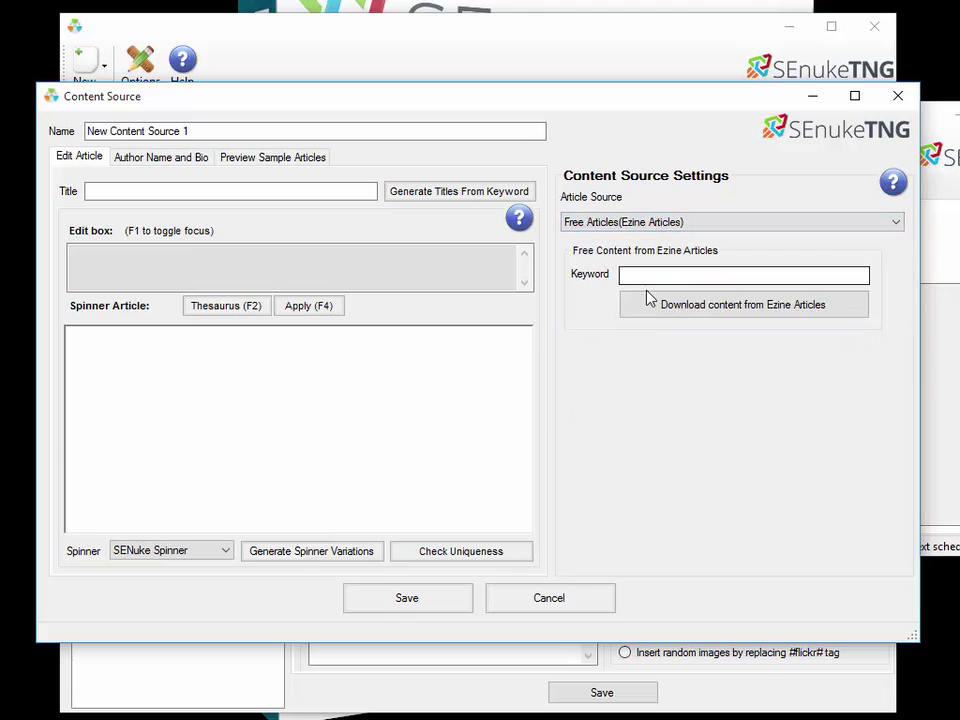
click(646, 275)
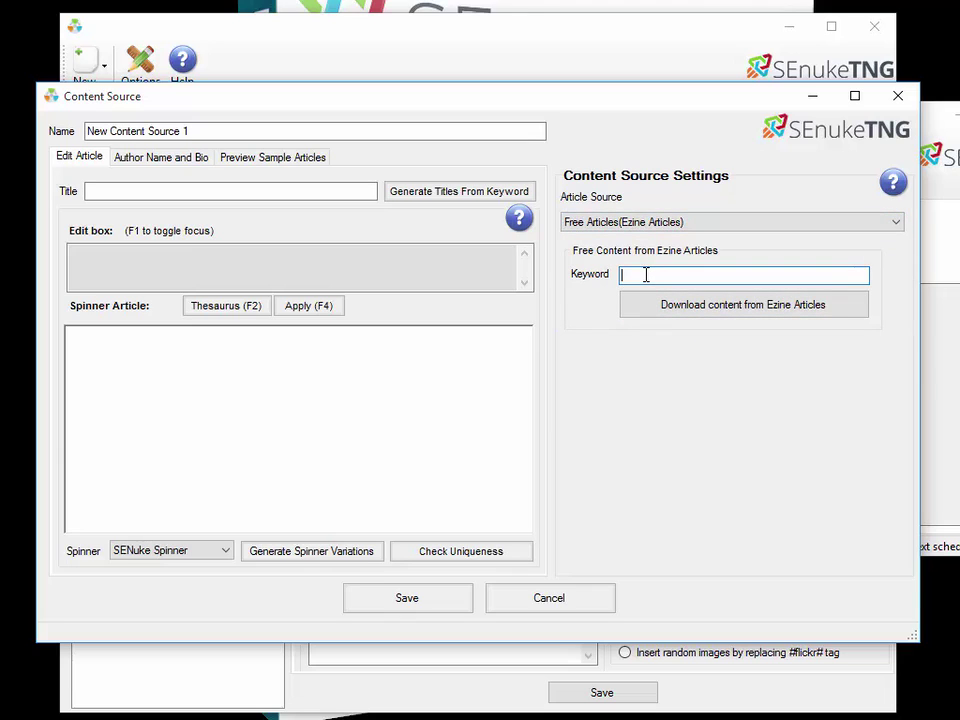
text(dog training)
click(670, 302)
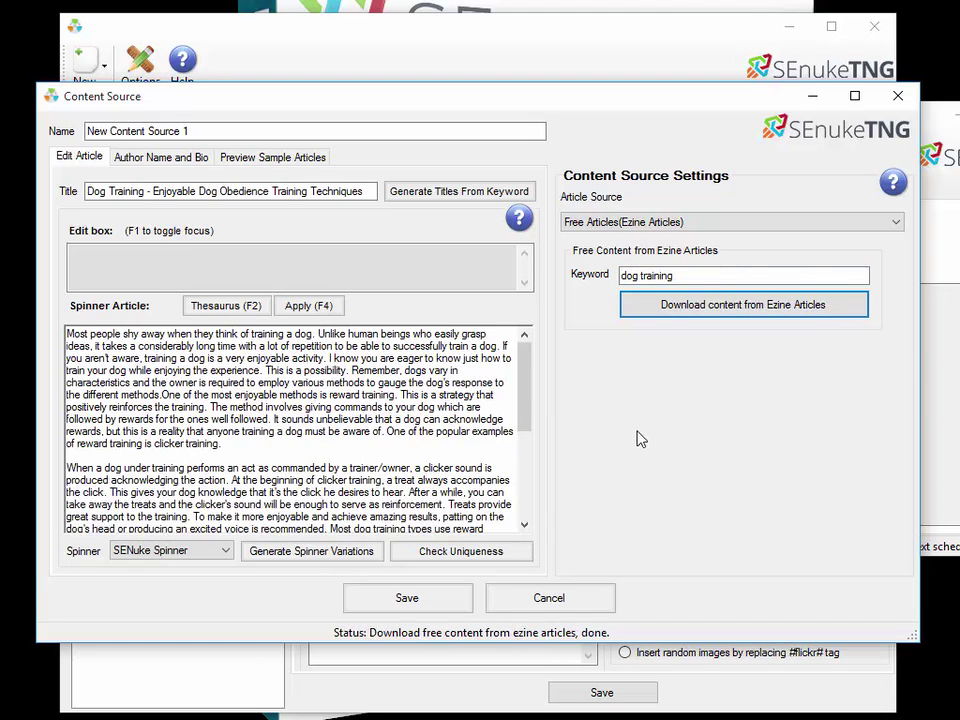
Auto-generate spinner variations for the downloaded dog training article using the SENuke Spinner.
click(212, 367)
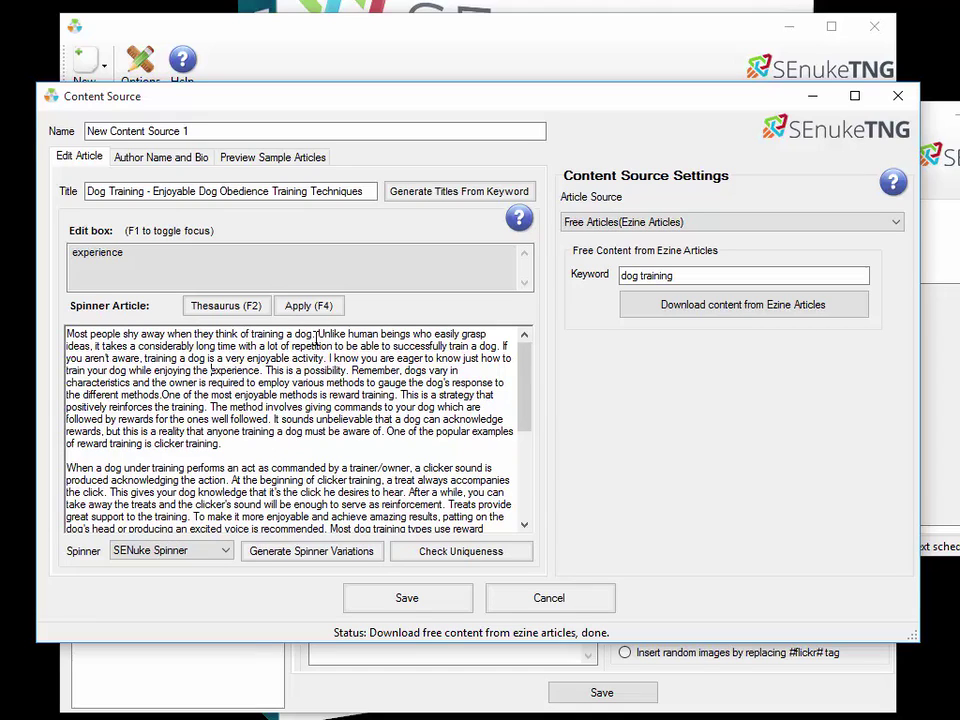
click(258, 419)
scroll(230, 405, down, 5)
scroll(234, 415, up, 5)
click(210, 553)
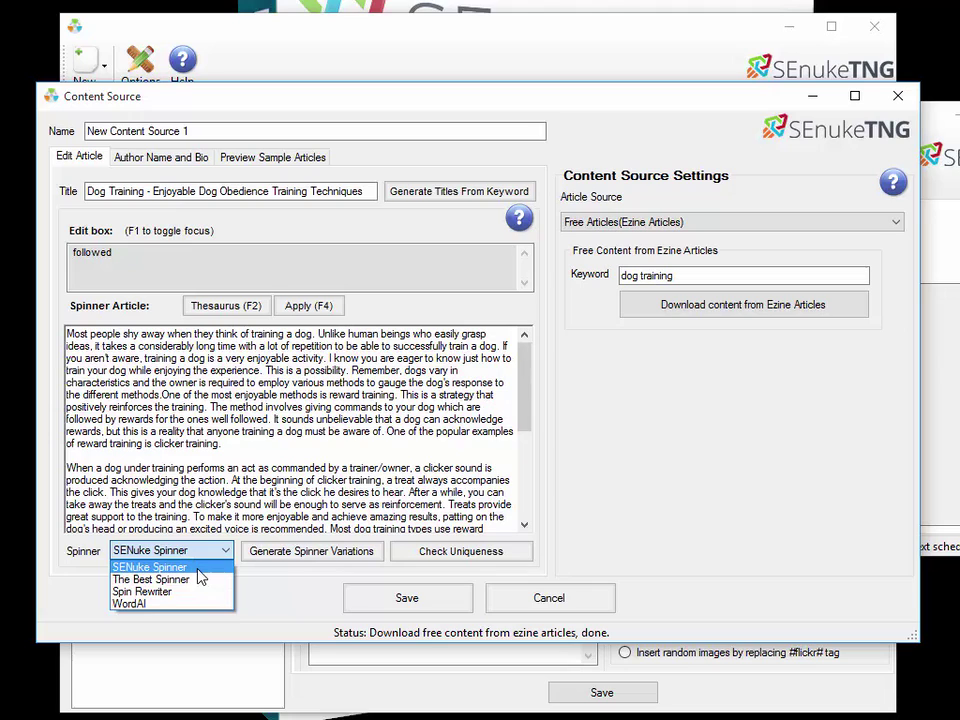
click(197, 568)
click(122, 467)
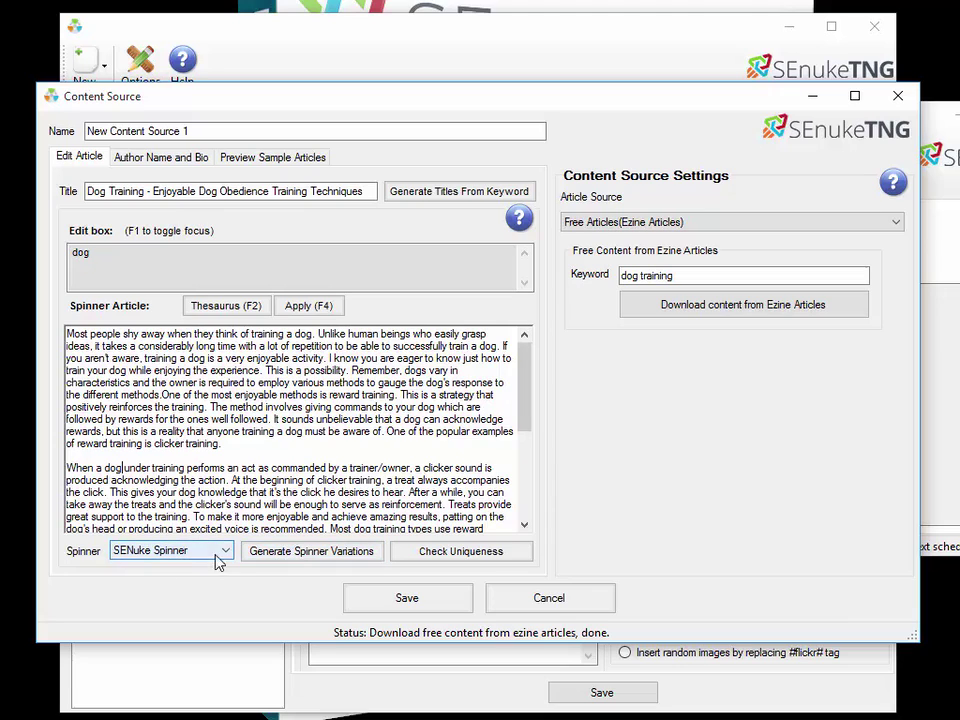
click(280, 555)
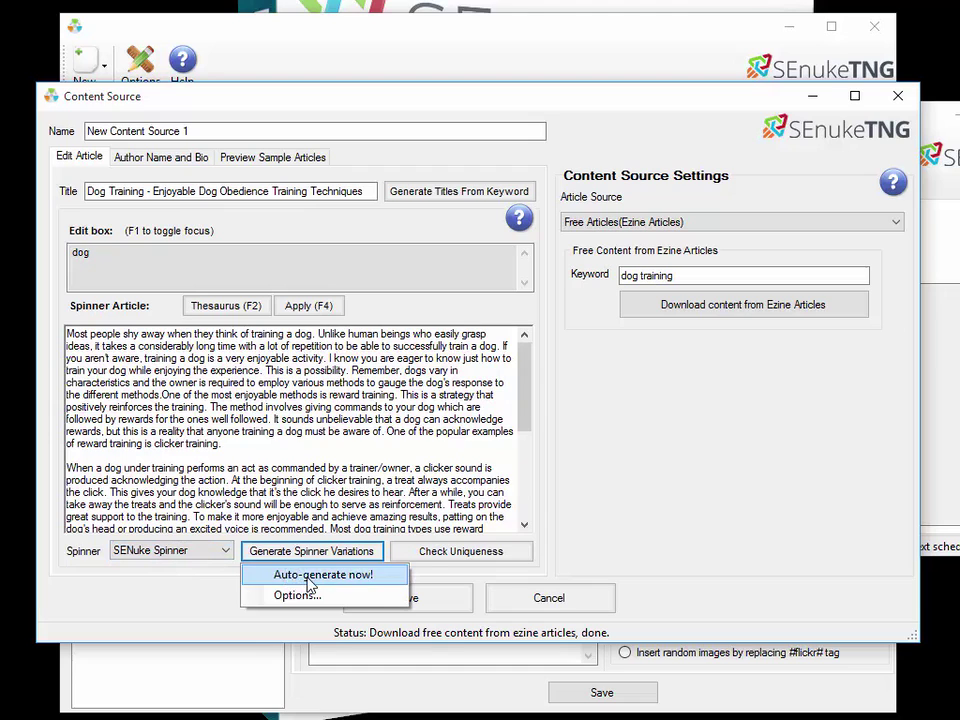
click(307, 578)
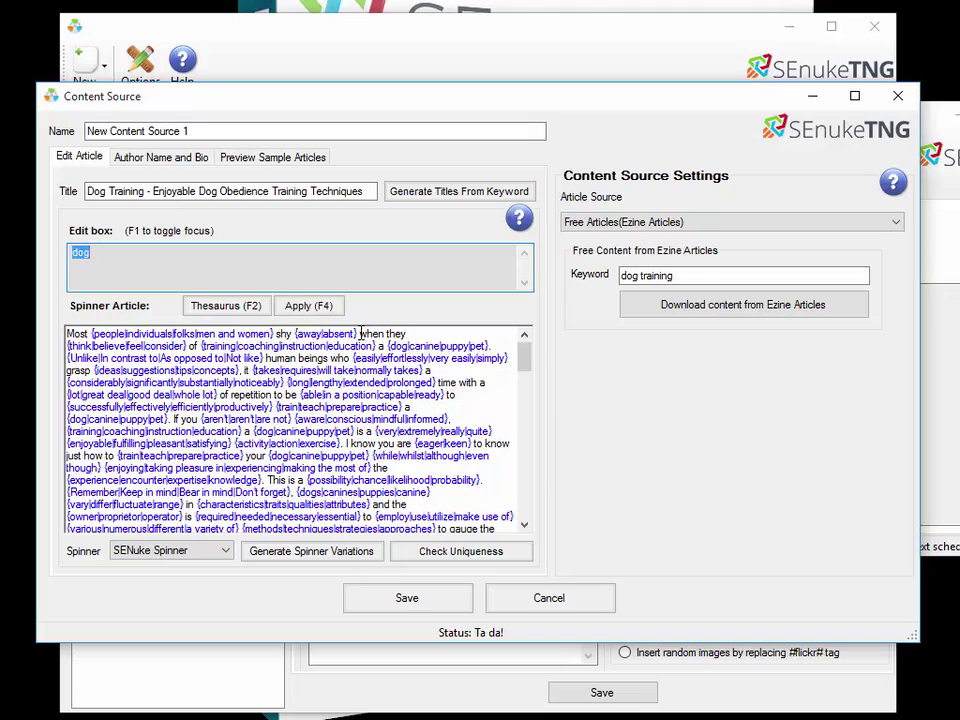
Examine the {away|absent} variation in the spun article and the list of available spinners.
drag(361, 333, 322, 333)
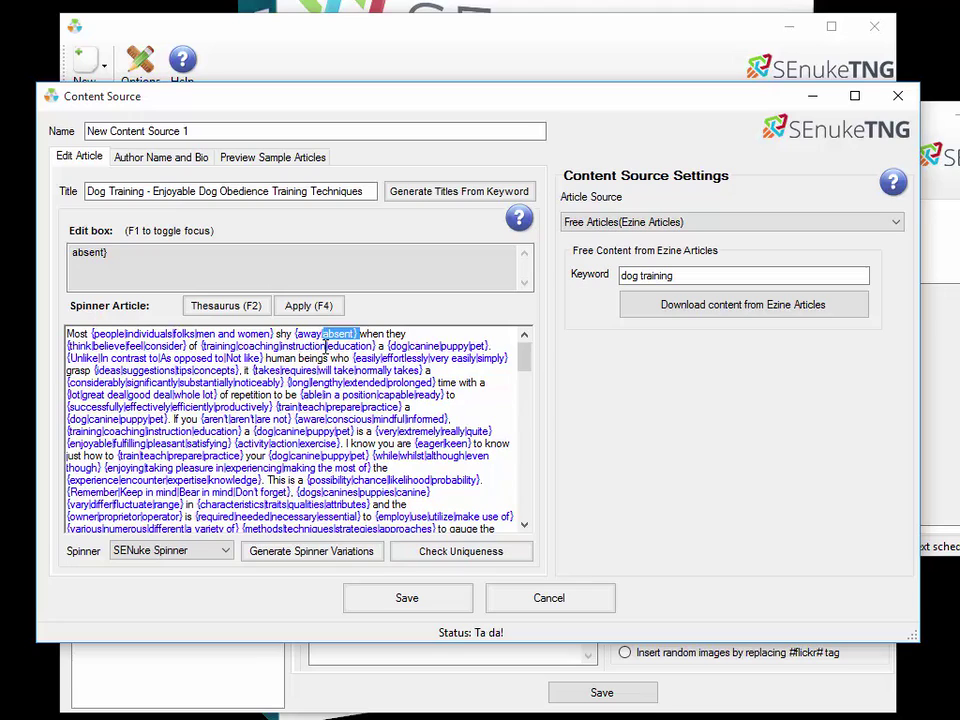
click(199, 551)
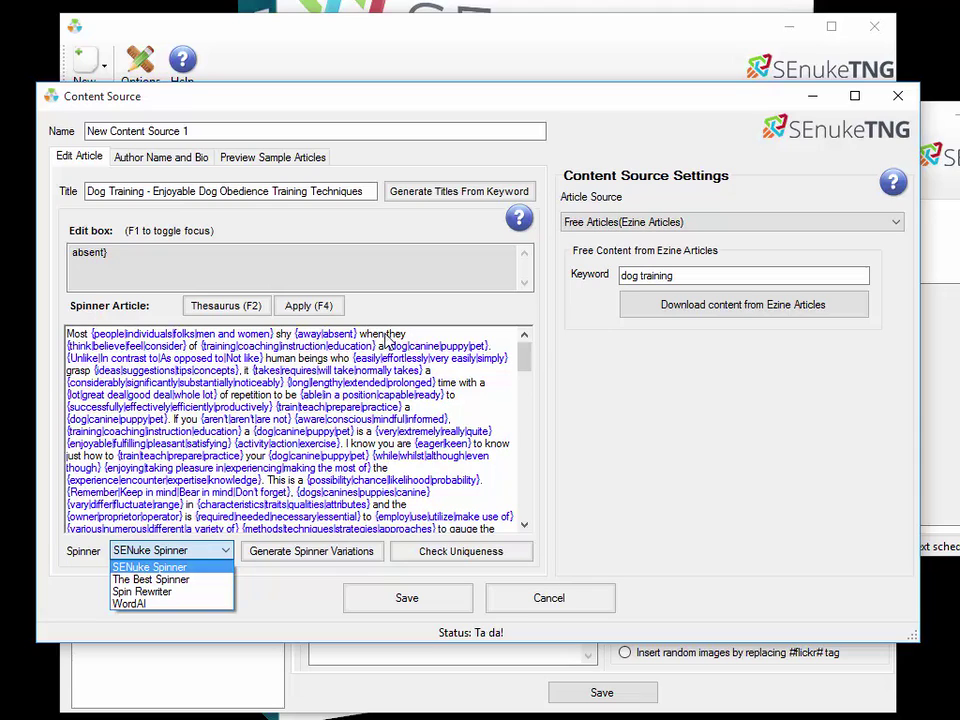
click(386, 333)
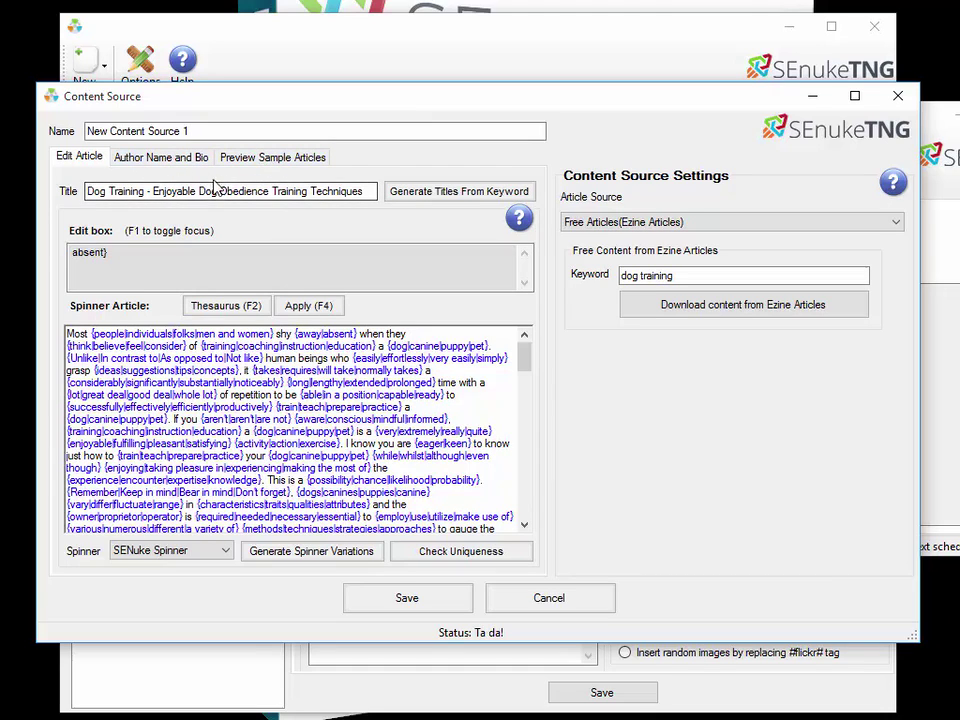
Autogenerate the author name and author bio for the content source.
click(152, 170)
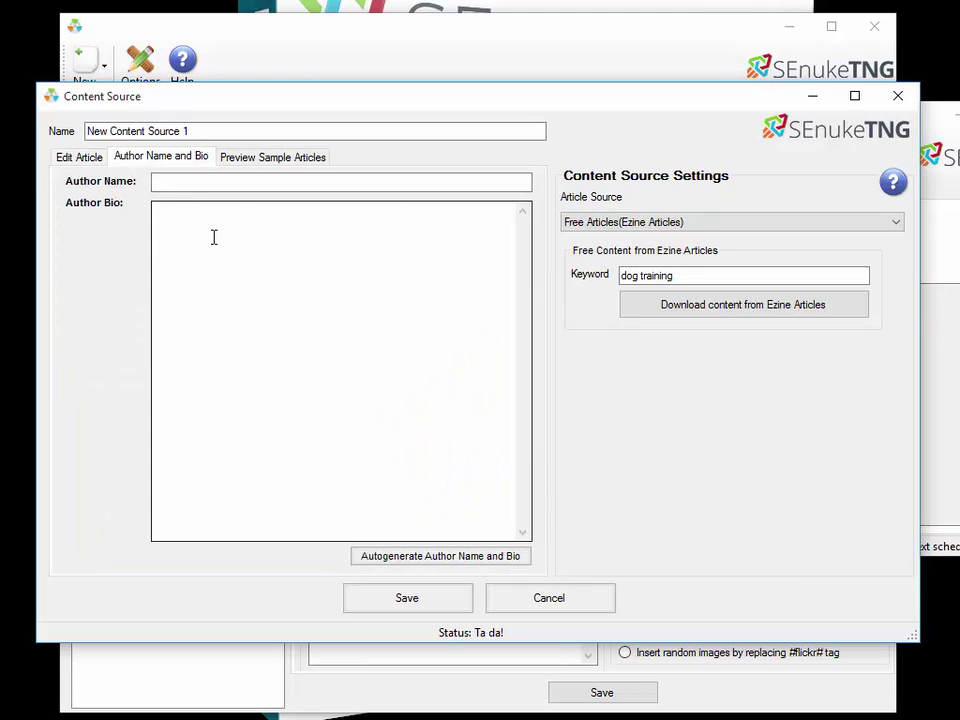
click(90, 157)
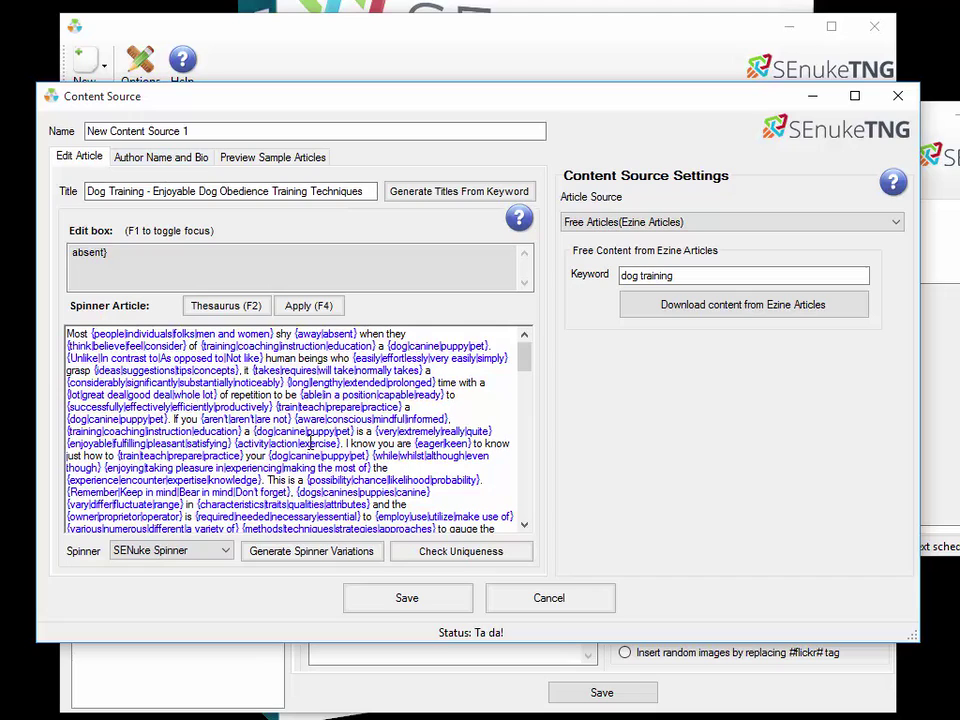
click(135, 160)
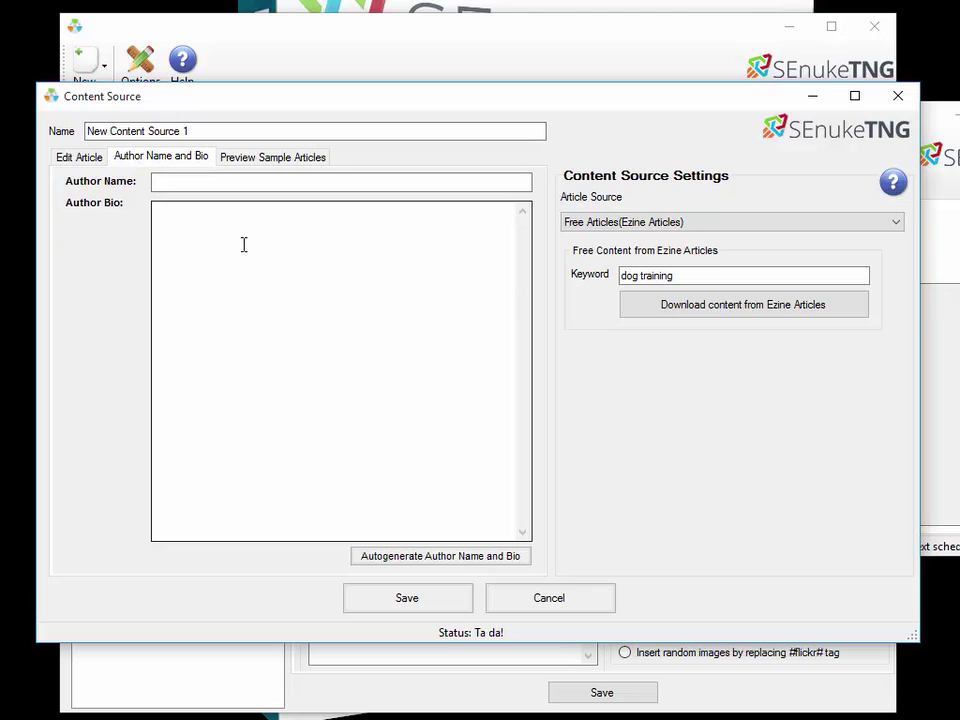
click(238, 275)
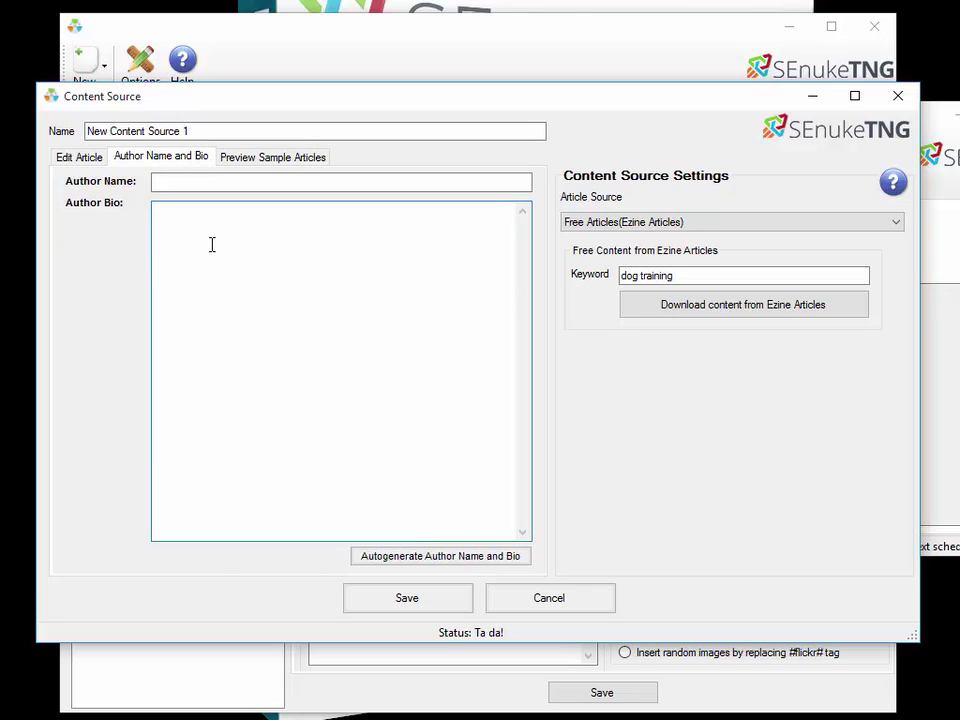
click(408, 563)
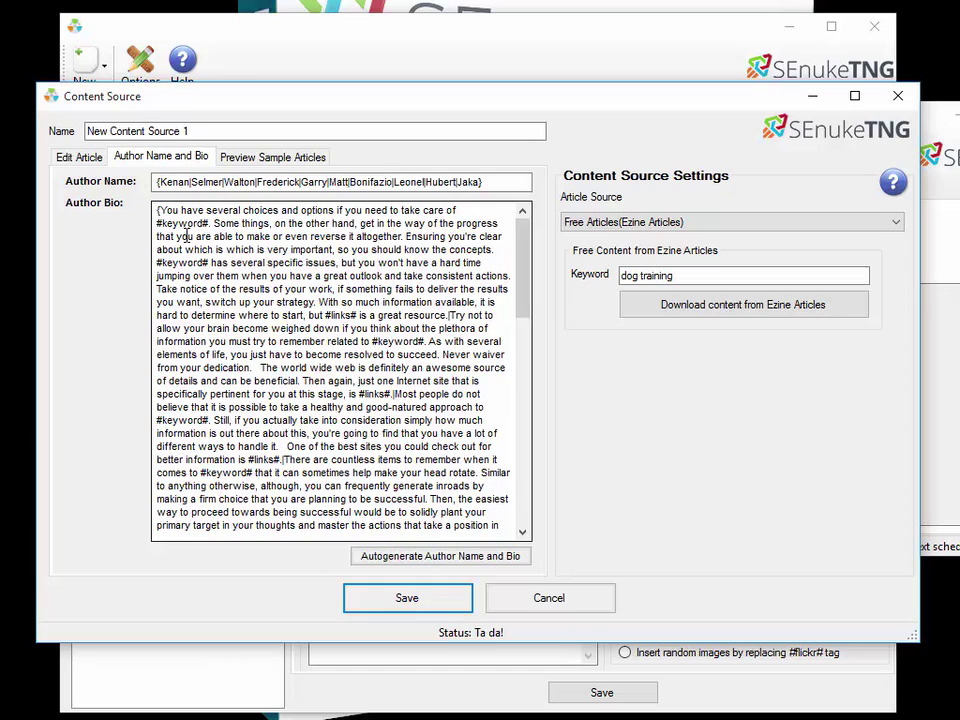
click(158, 230)
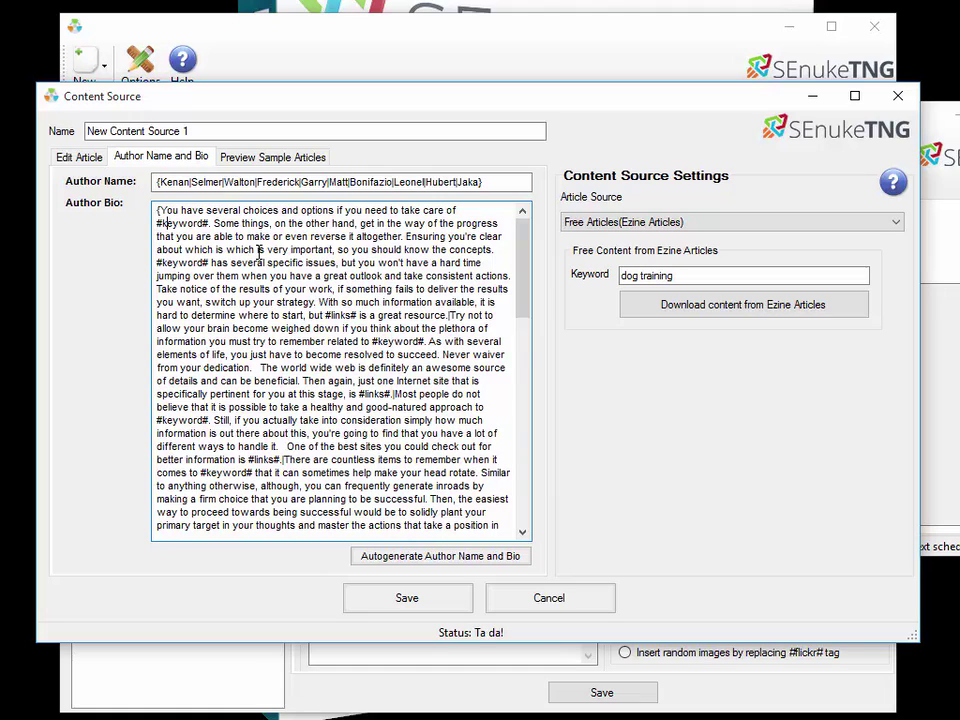
Generate a spun sample article preview of the content source for the keyword "dog training".
click(278, 160)
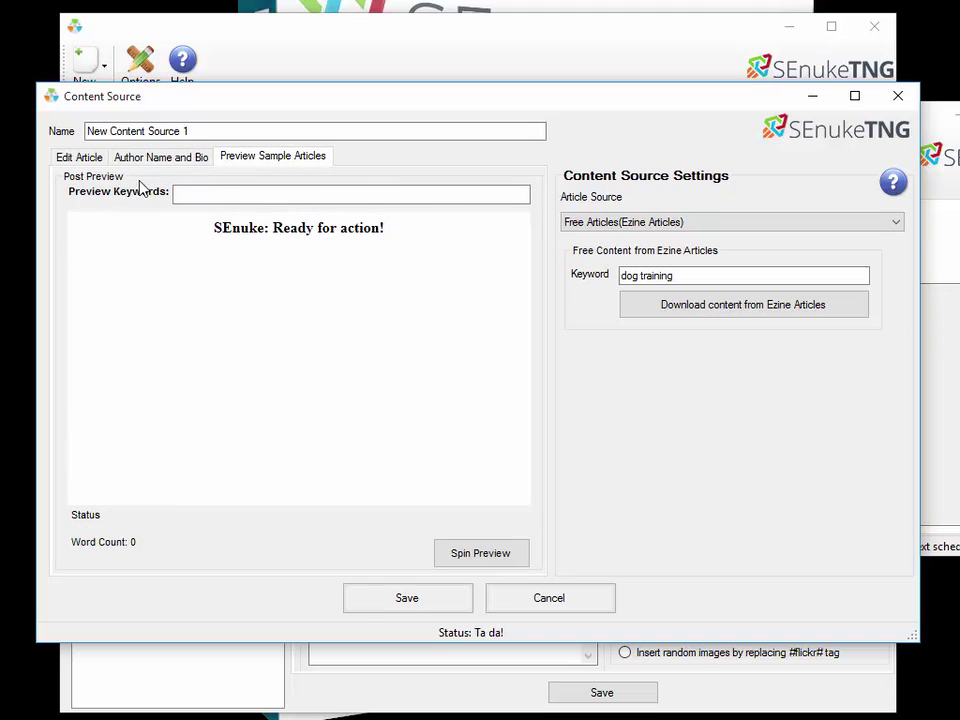
click(201, 197)
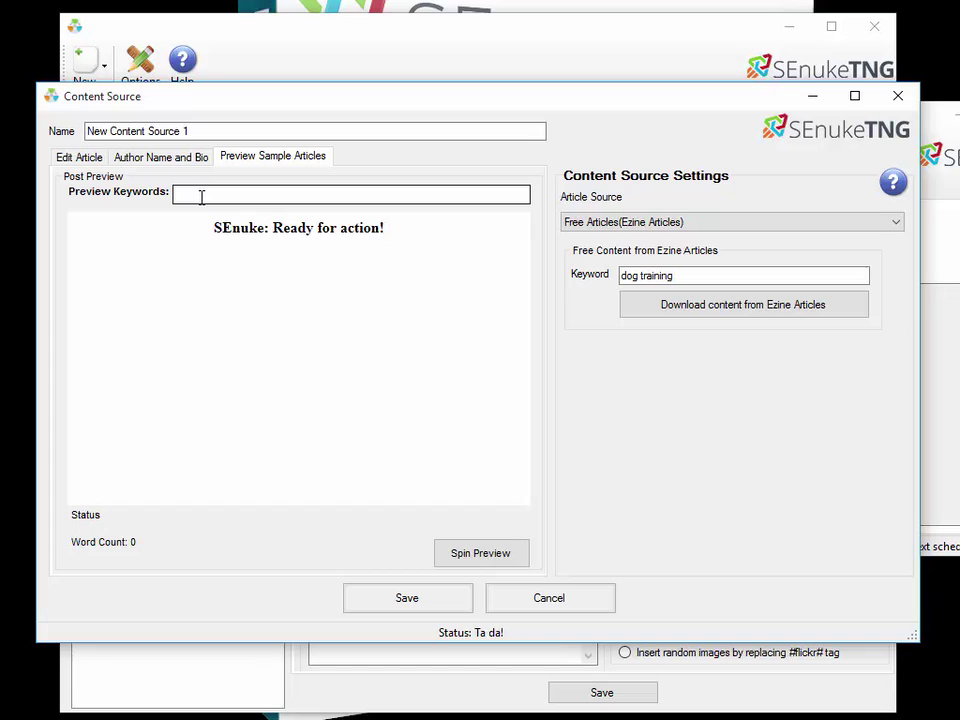
click(230, 194)
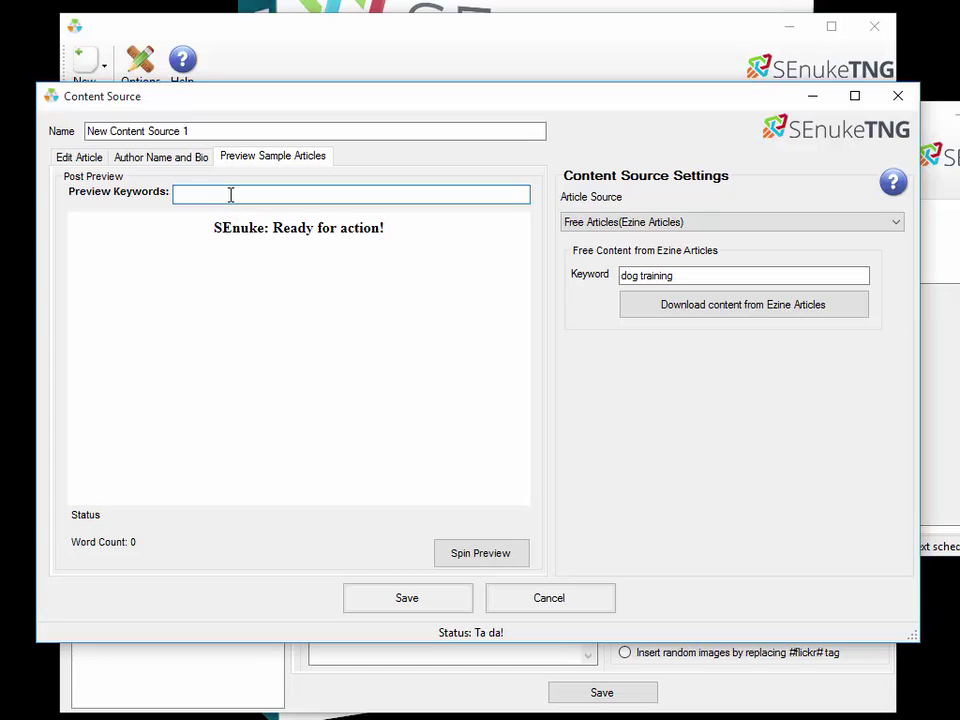
text(dog training)
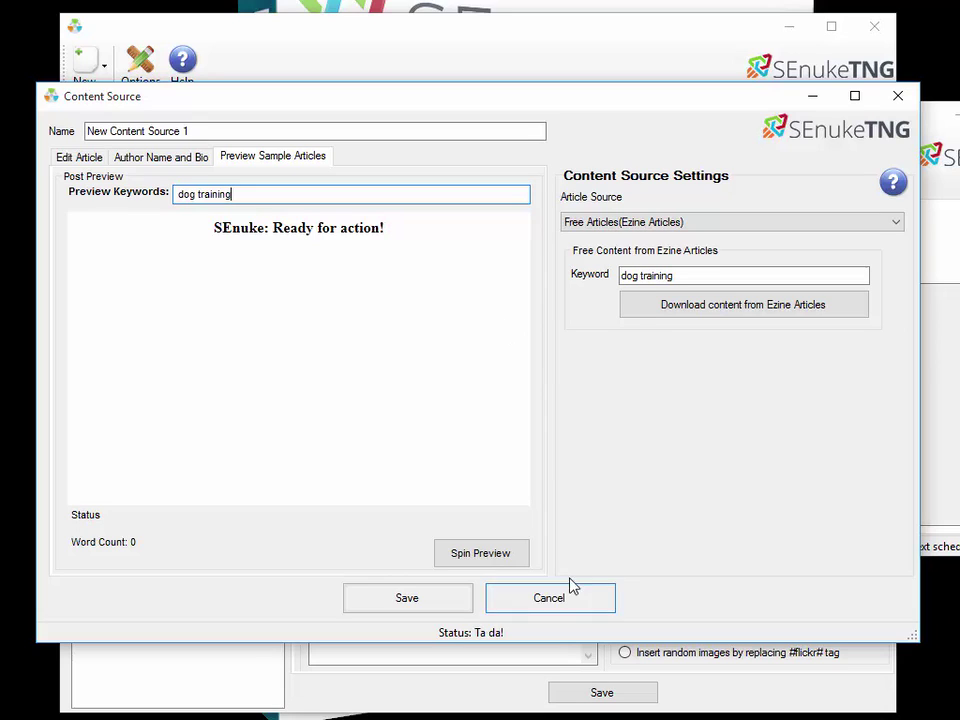
click(502, 561)
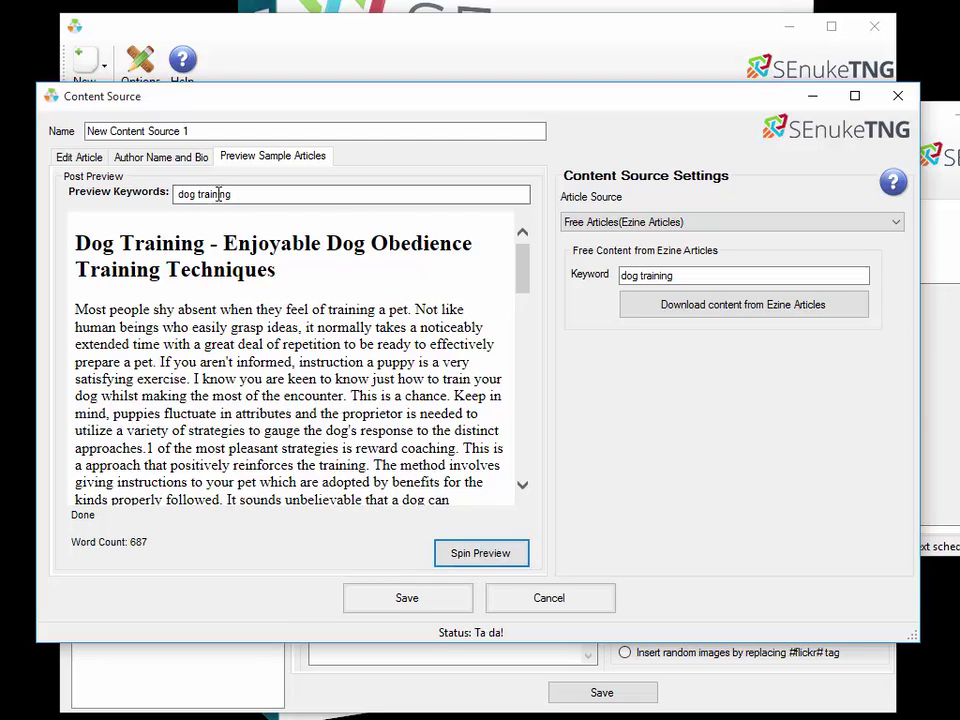
Review the content source's spun article, the available article sources and the generated author bio.
click(84, 163)
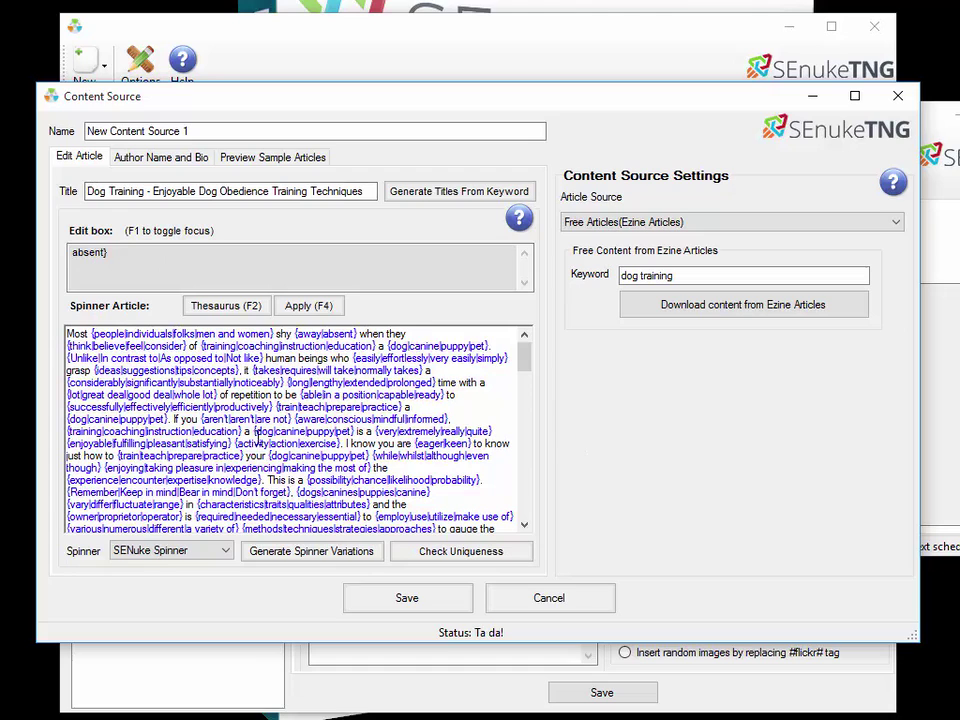
click(600, 223)
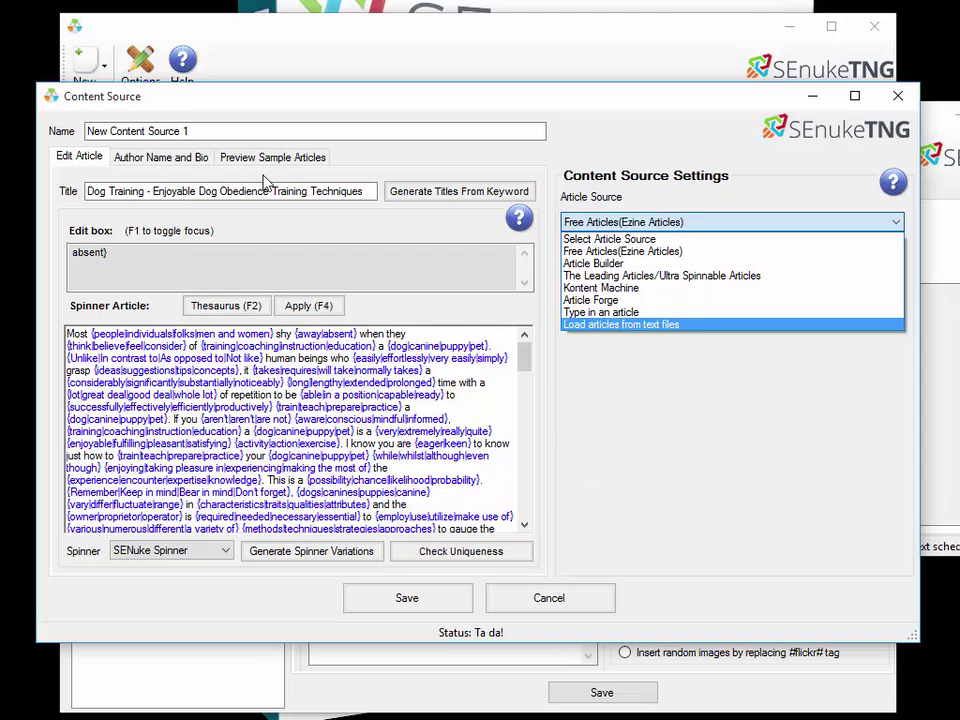
click(622, 251)
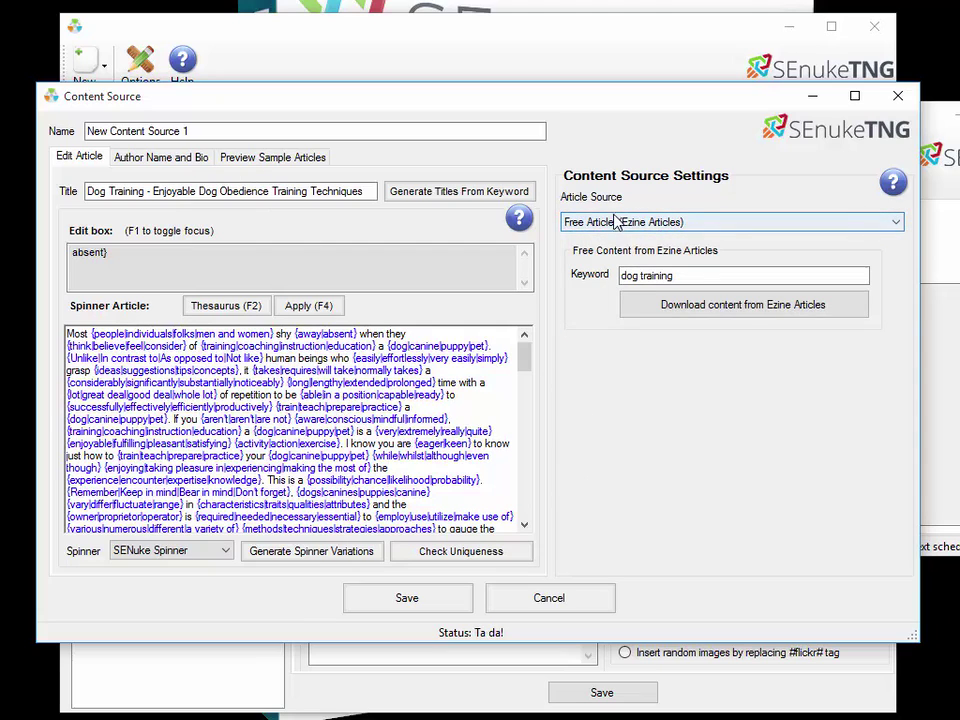
click(616, 222)
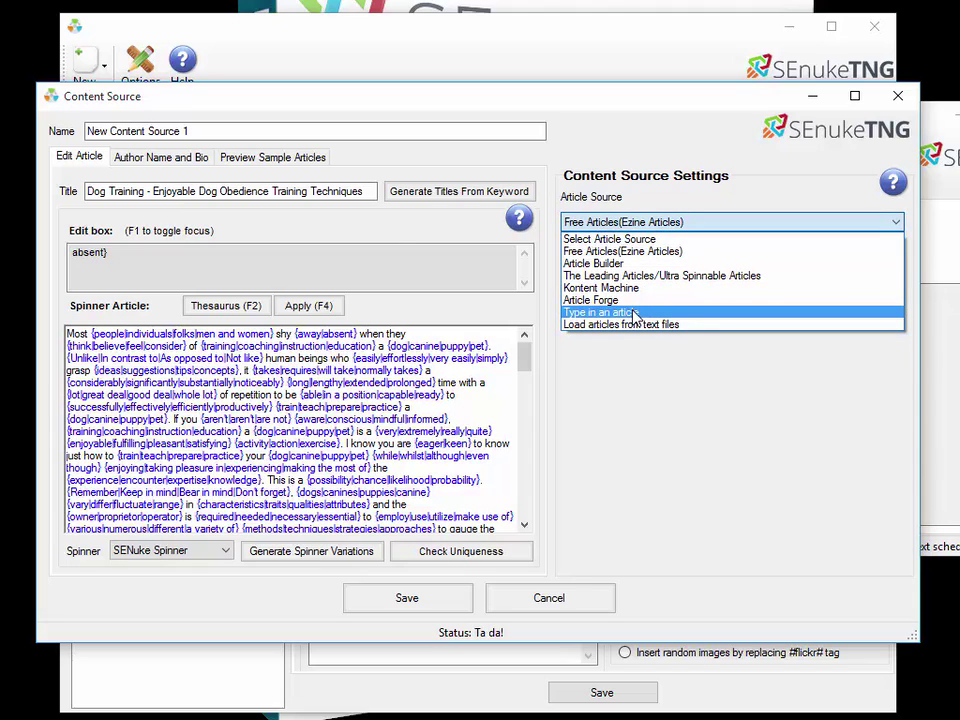
click(166, 175)
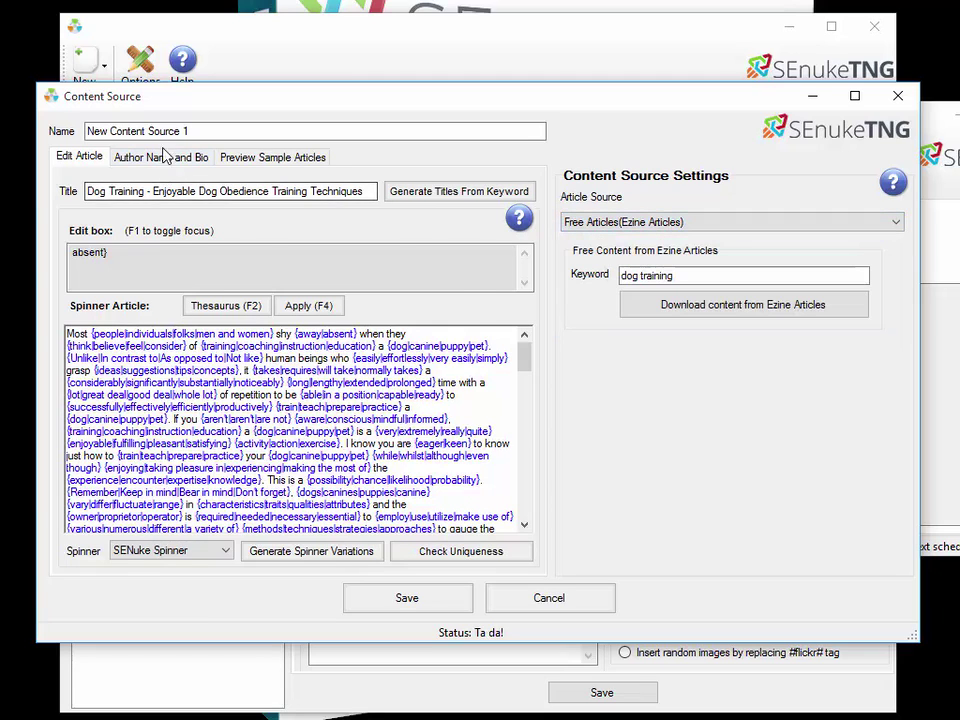
click(162, 158)
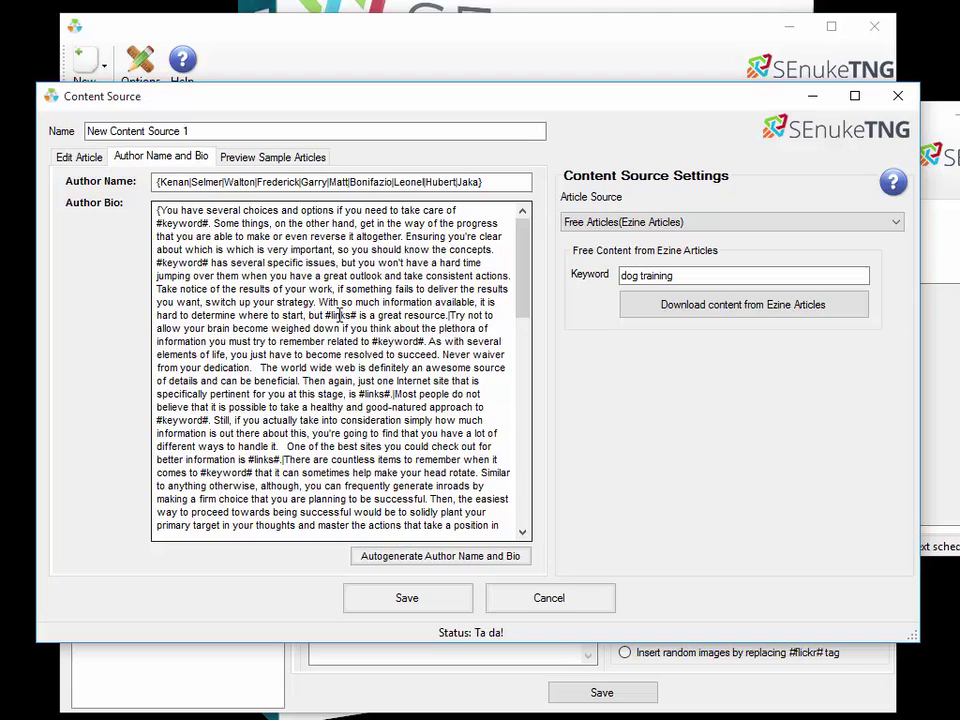
click(82, 160)
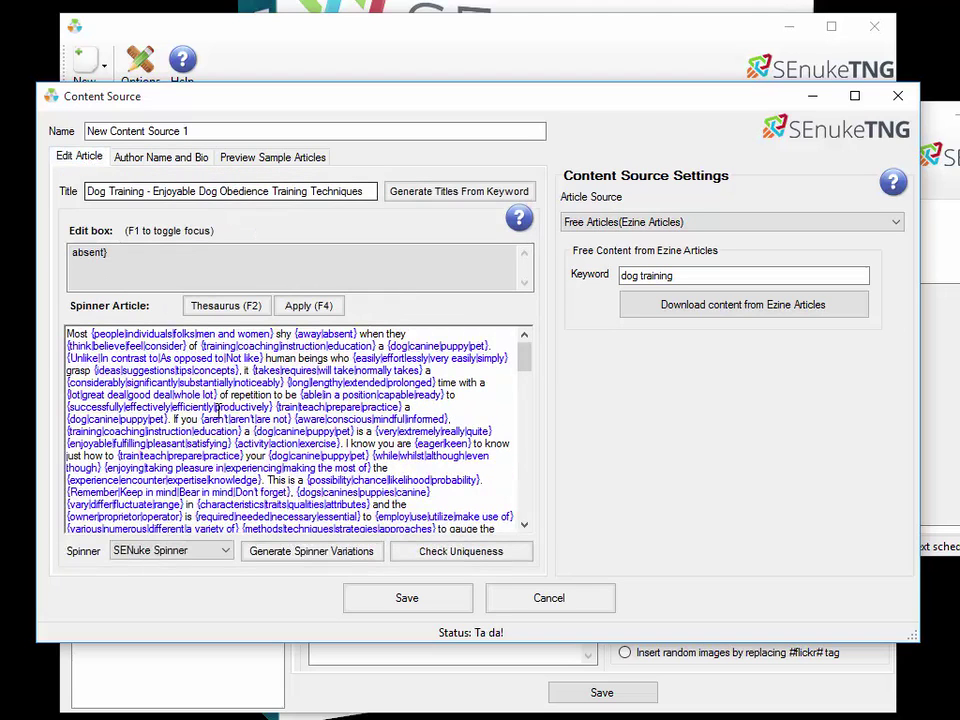
Clear the spun article and replace it with dog training content downloaded from Article Builder.
click(260, 431)
key(ctrl+a)
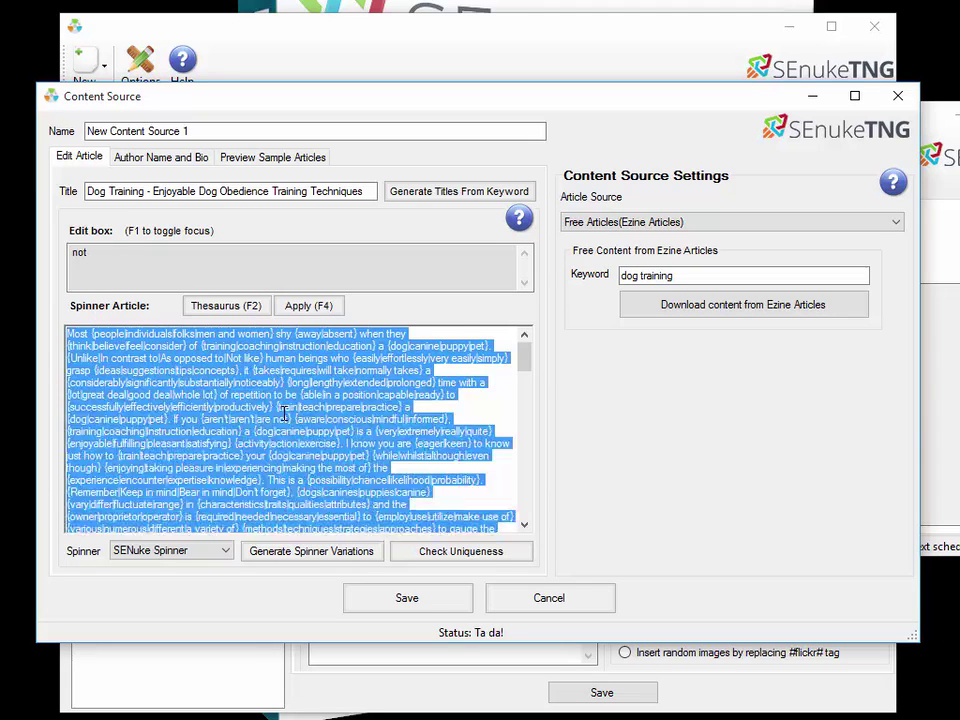
key(Delete)
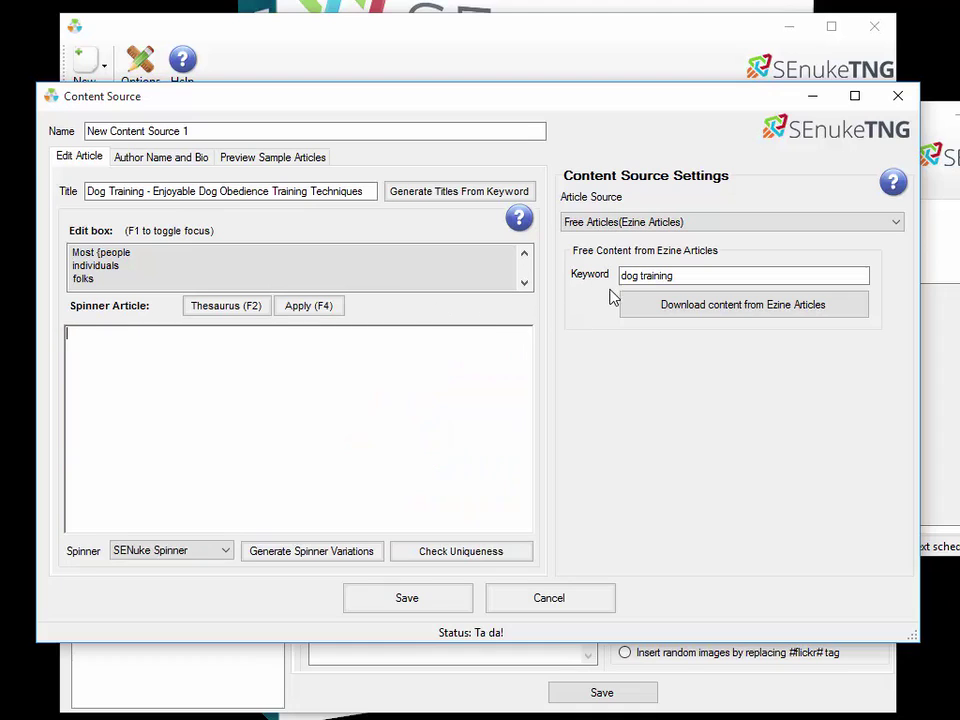
click(613, 224)
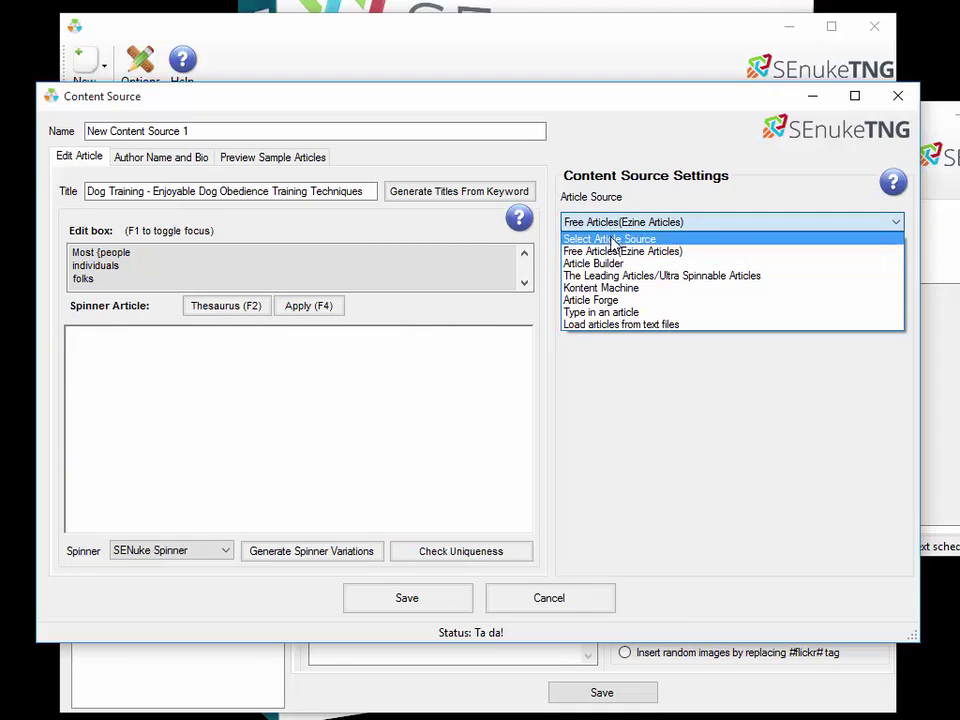
click(596, 264)
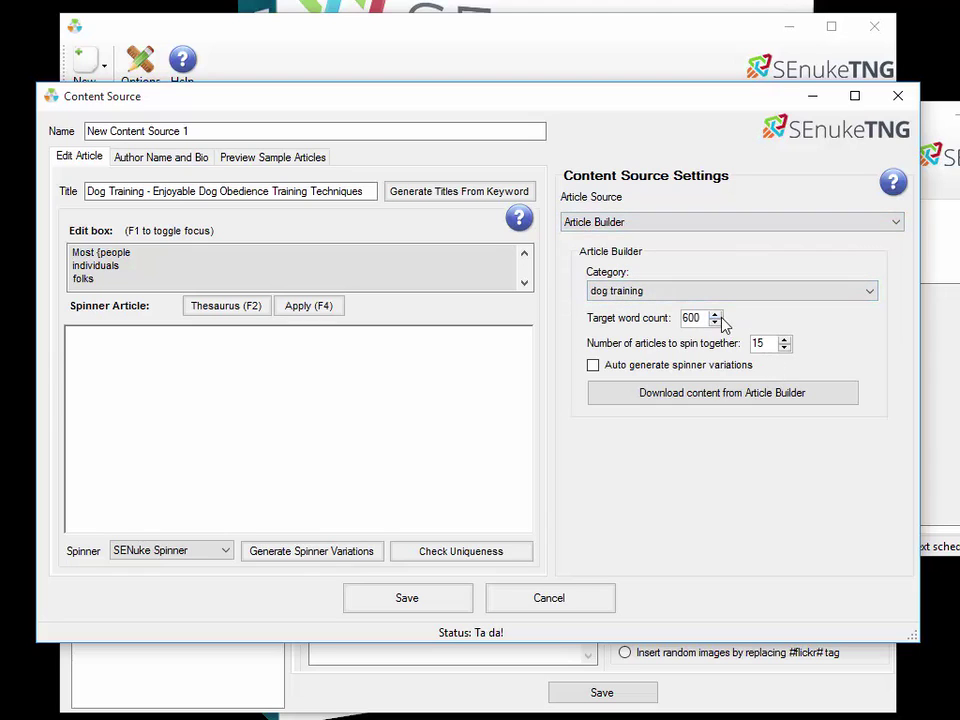
click(646, 395)
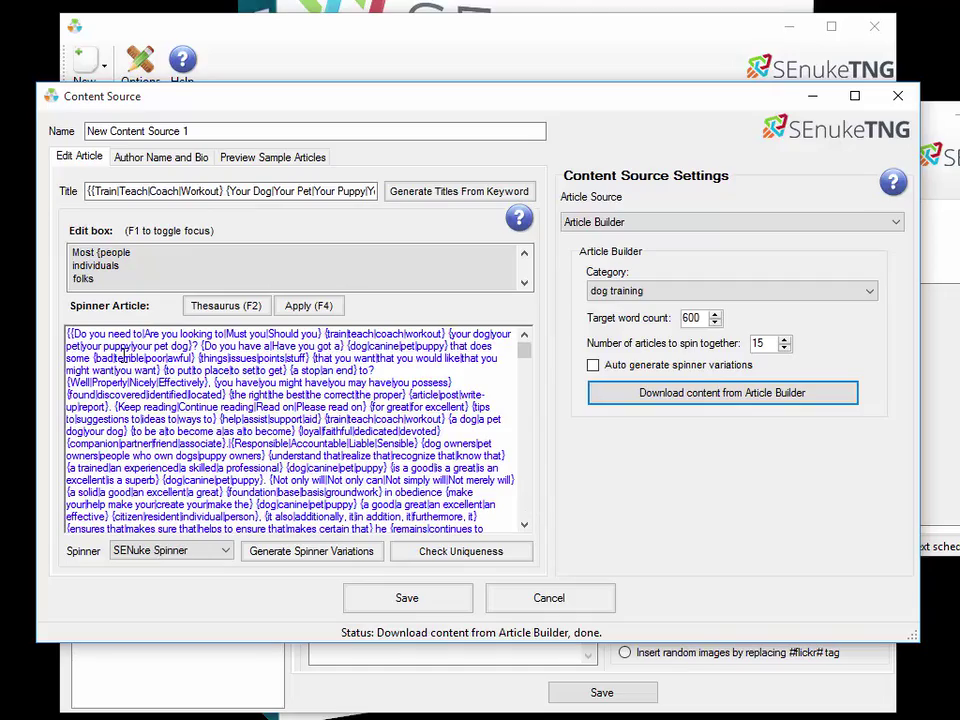
Examine the spun text of the article downloaded from Article Builder.
scroll(186, 380, down, 1)
scroll(186, 380, down, 10)
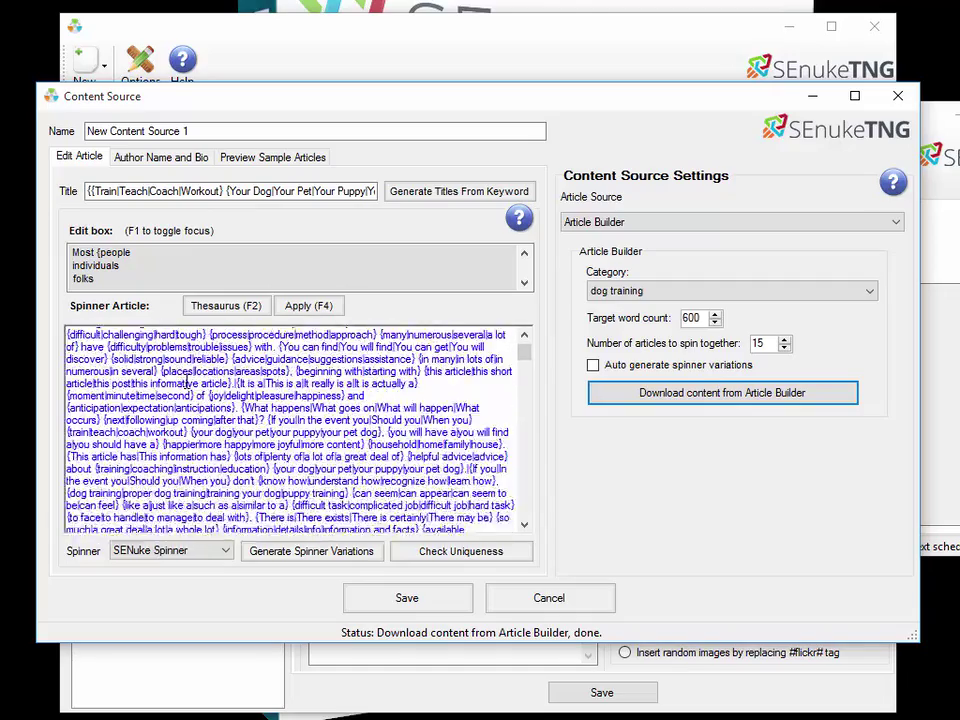
scroll(186, 380, down, 1)
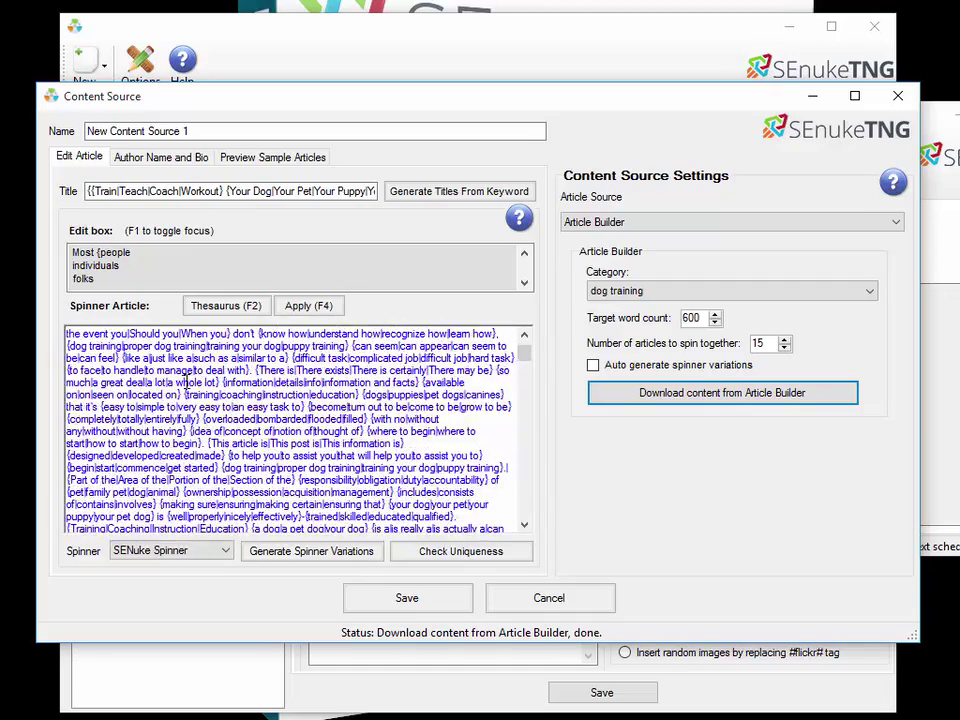
scroll(186, 382, down, 1)
scroll(305, 450, up, 1)
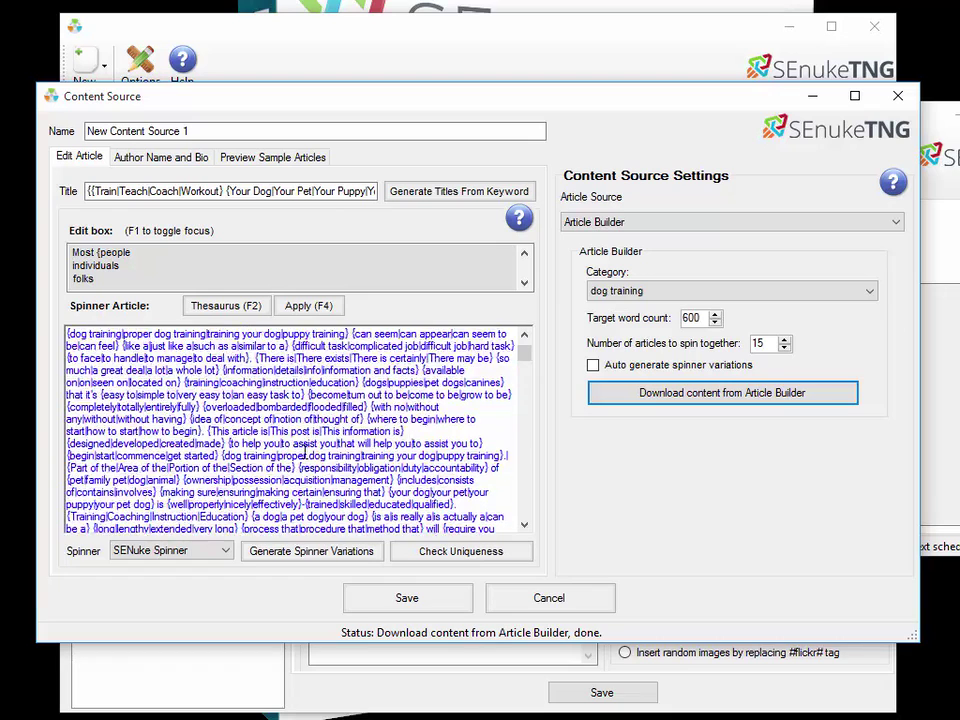
scroll(305, 450, up, 3)
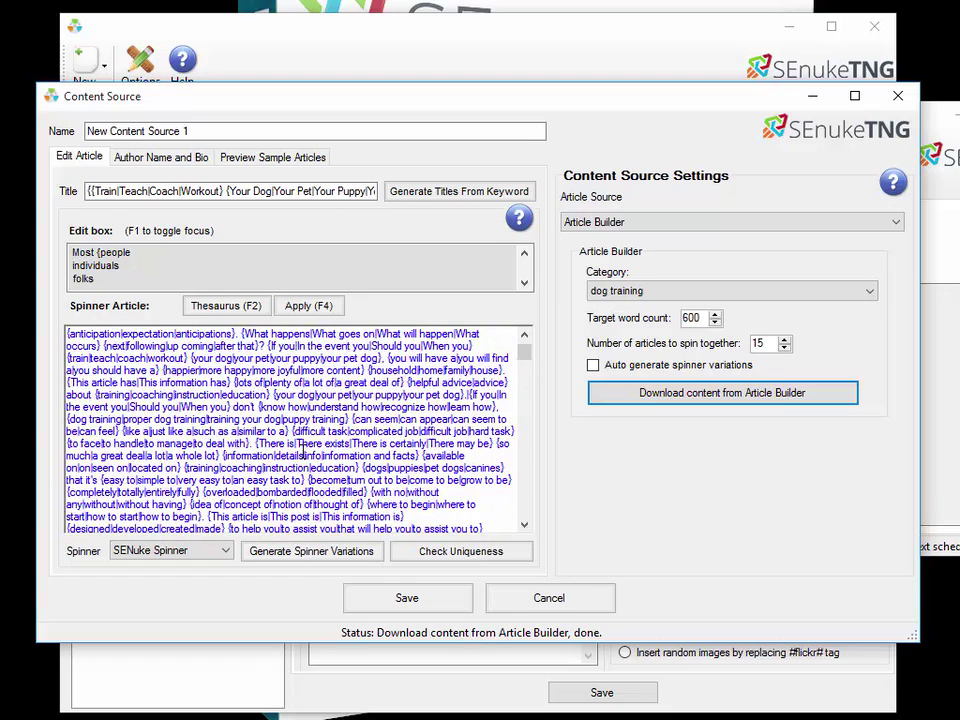
Rename the content source as "Tier 1 Articles" and save it.
click(227, 136)
key(ctrl+a)
text(Tire)
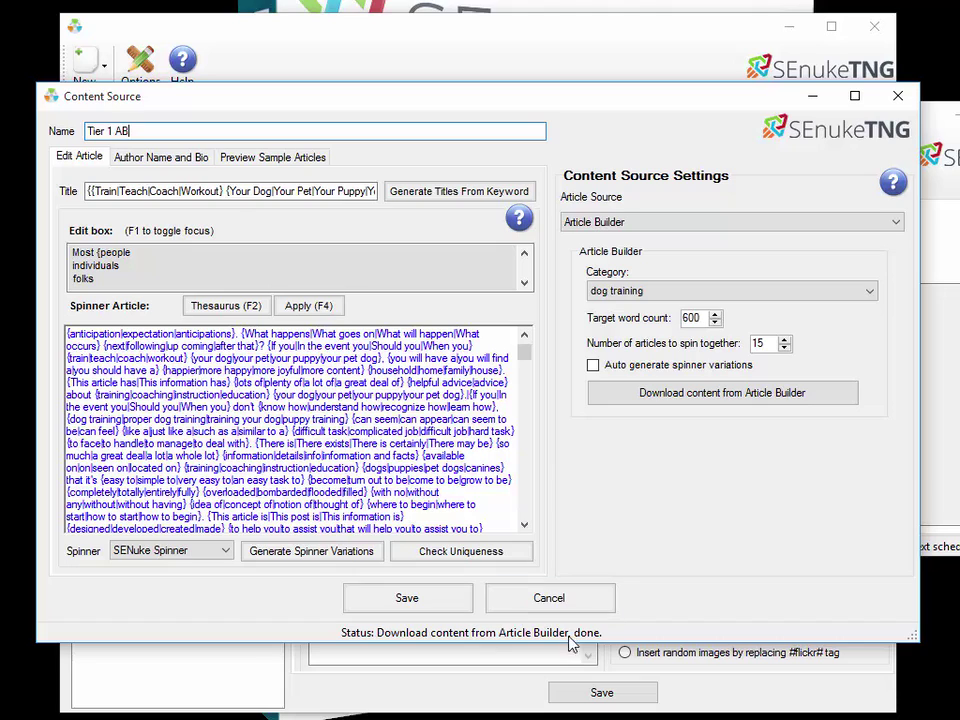
key(BackSpace)
key(BackSpace)
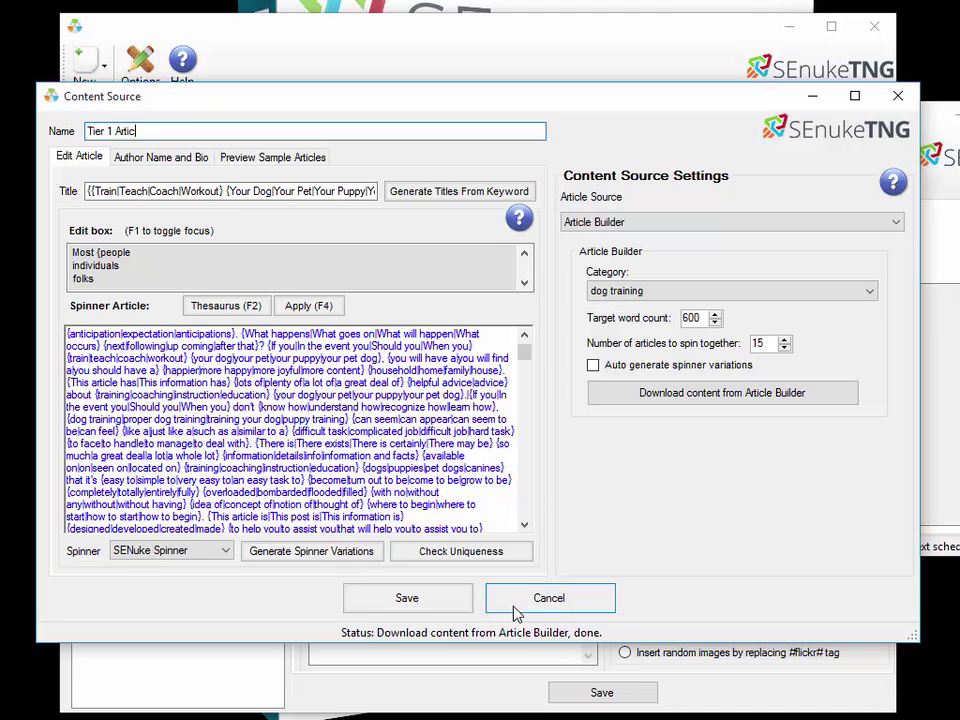
click(448, 602)
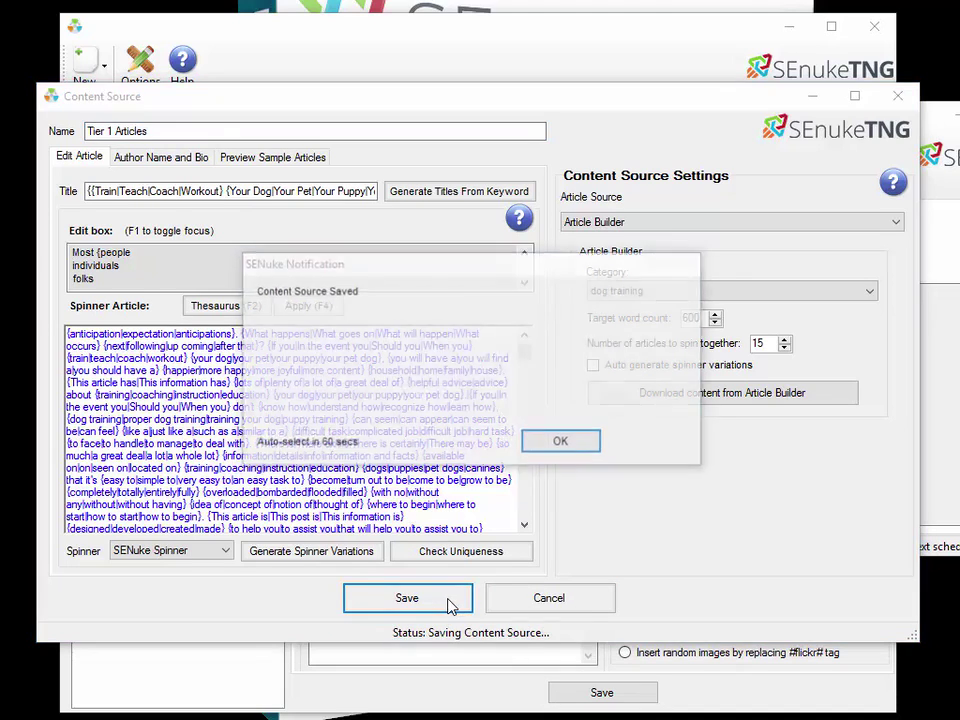
click(563, 447)
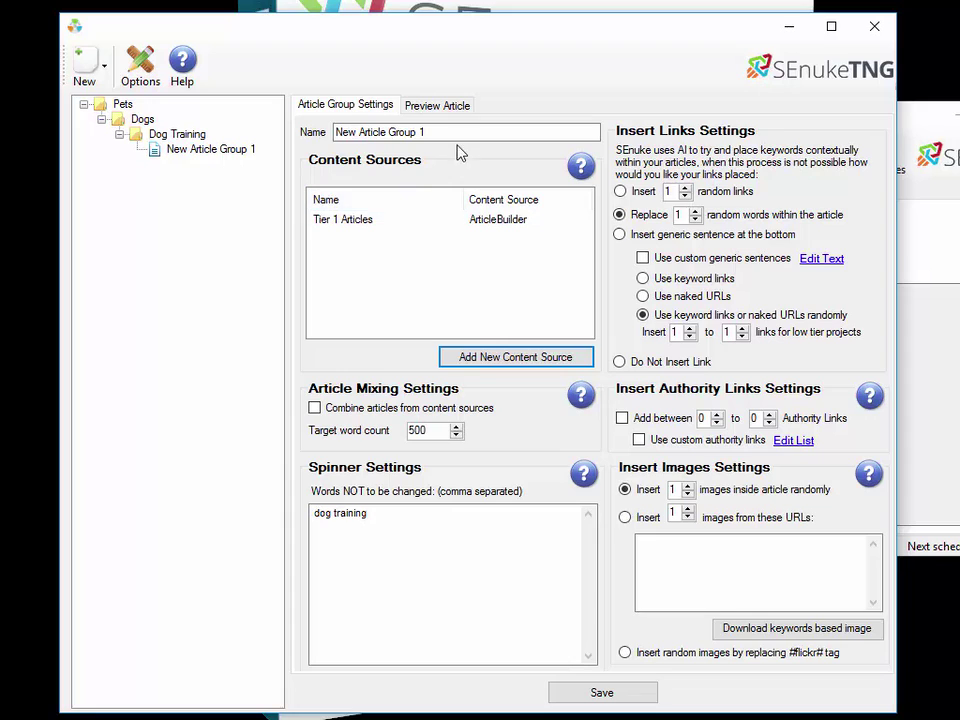
Rename the article group as "Tier 1" and save it.
drag(456, 137, 274, 137)
text(Tier)
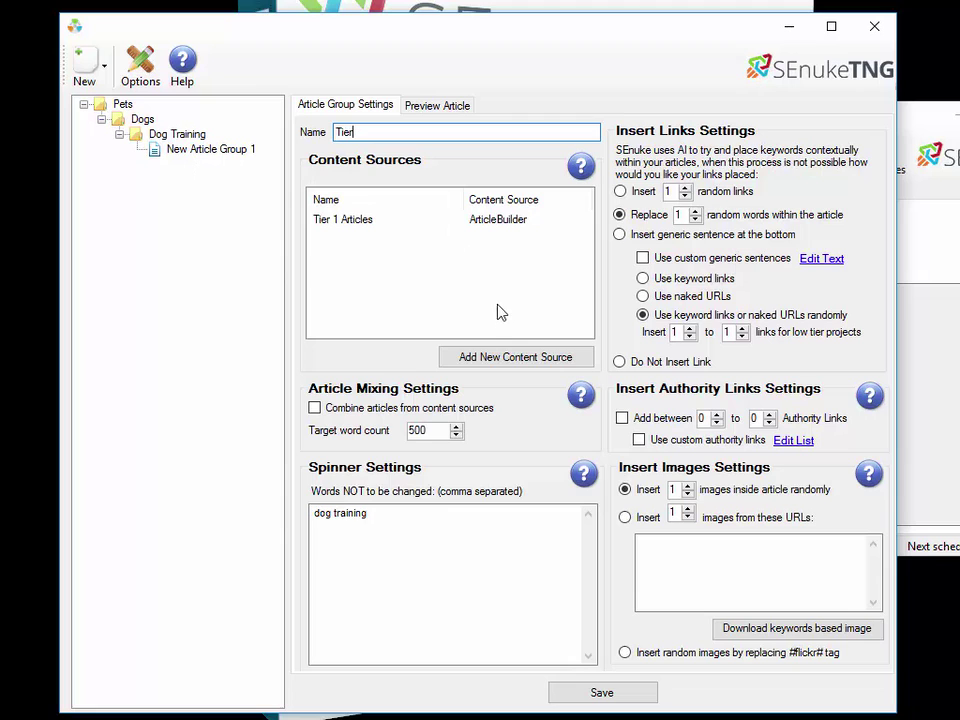
text( 1)
click(584, 693)
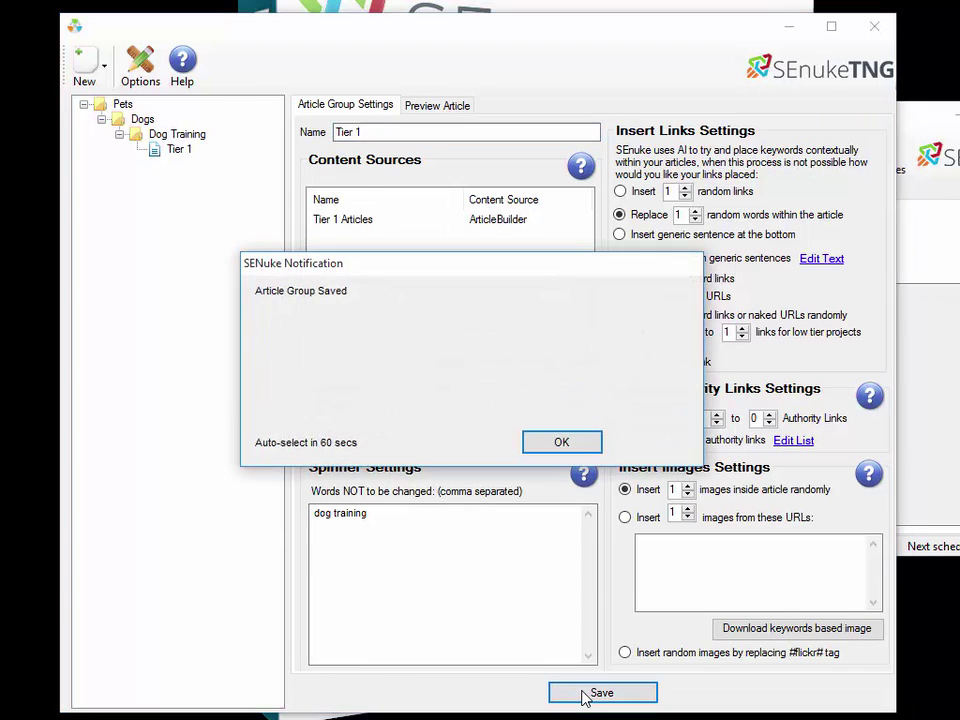
click(560, 442)
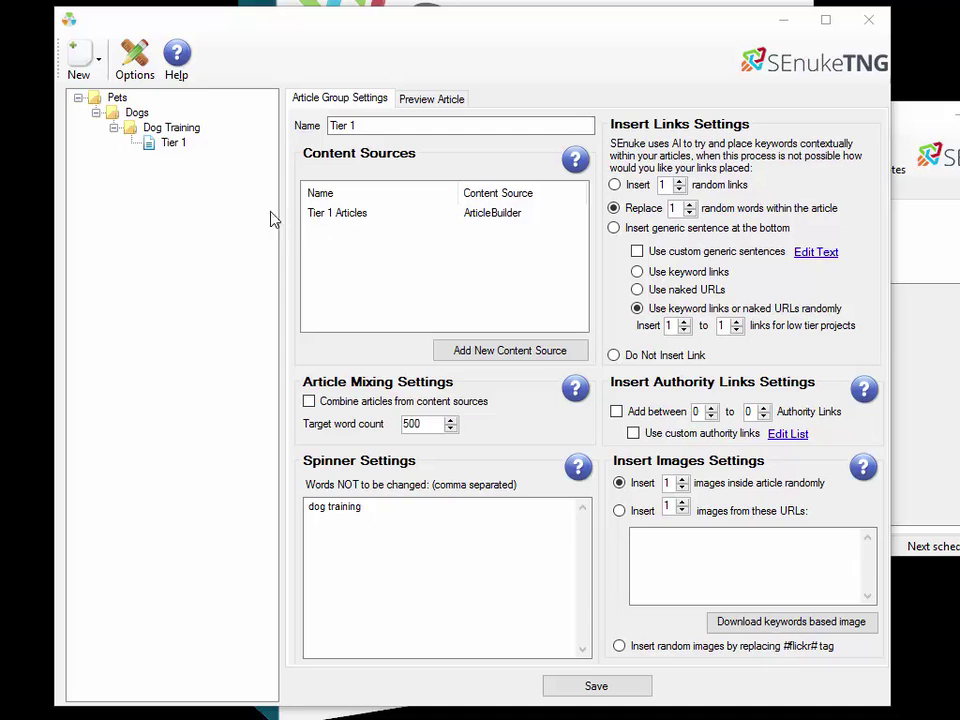
Try a second content source using Article Forge with raised paragraph and sentence variations, and discard it.
click(455, 352)
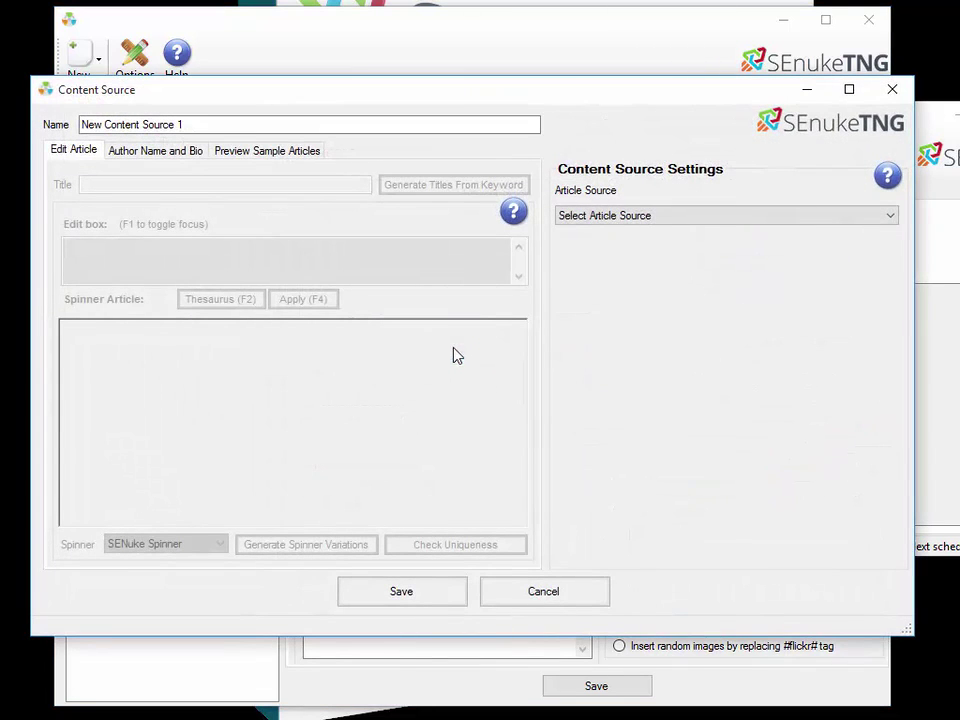
click(626, 217)
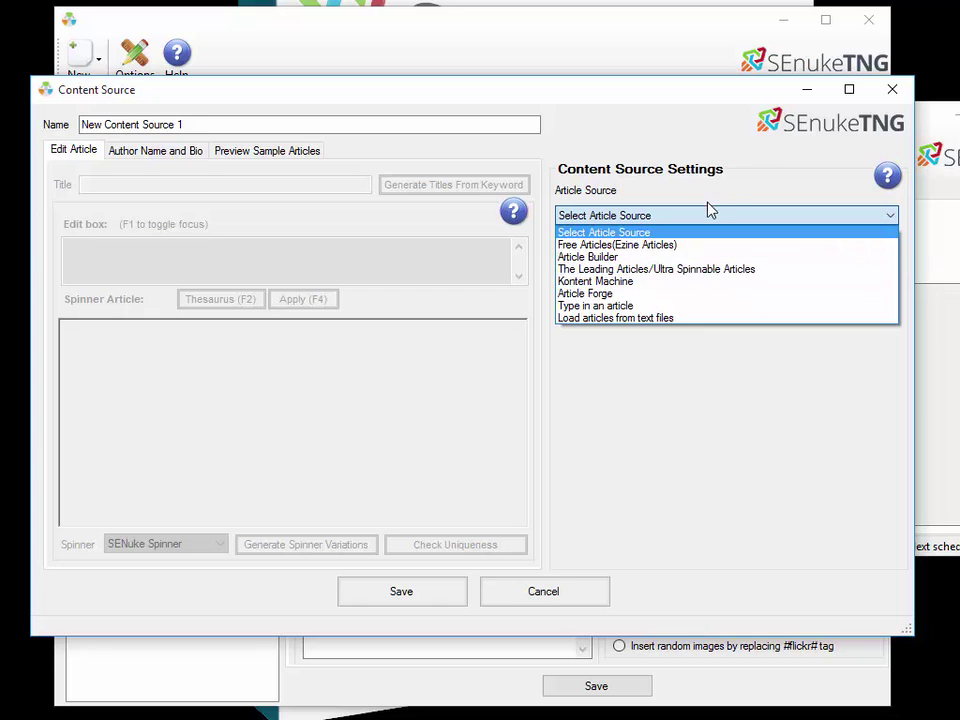
click(650, 293)
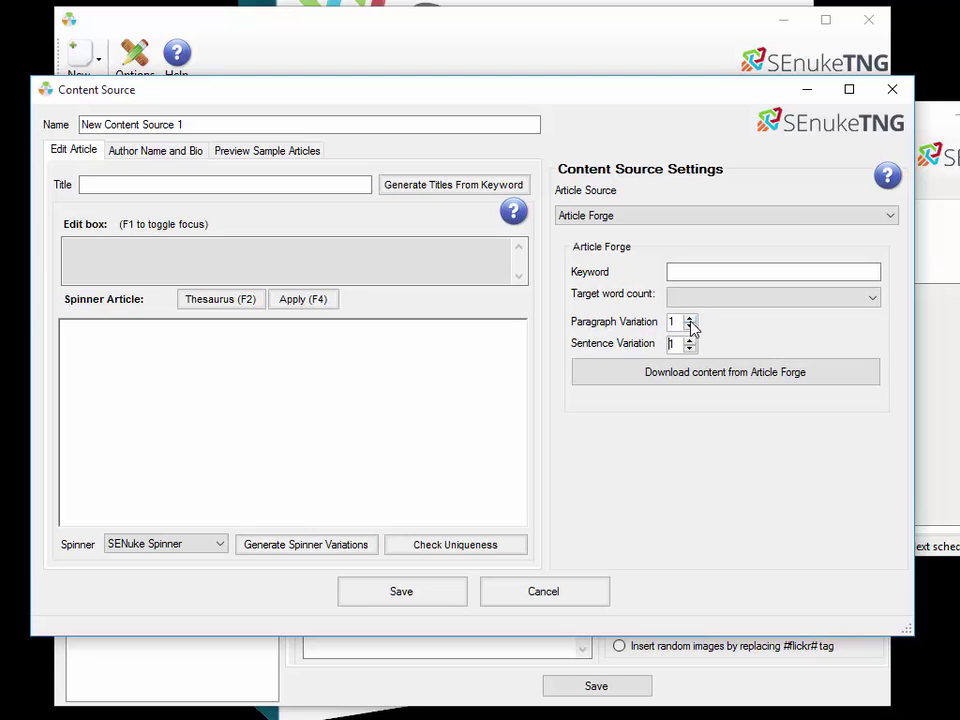
click(689, 319)
click(689, 319)
click(690, 340)
click(566, 594)
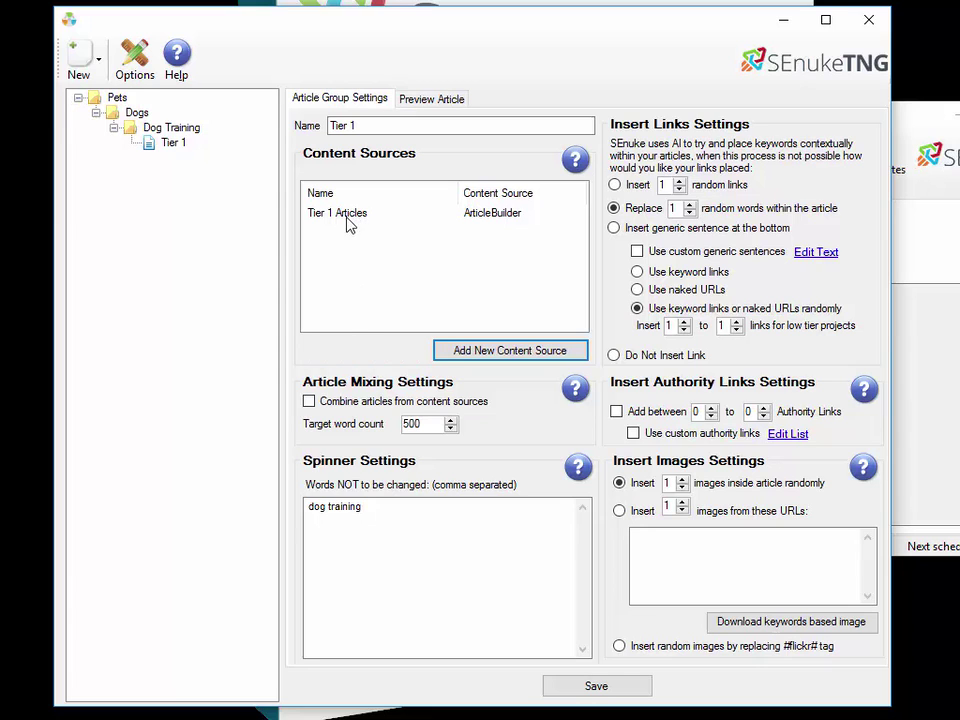
Generate a spun article preview for the Tier 1 article group and return to the group's settings.
click(415, 104)
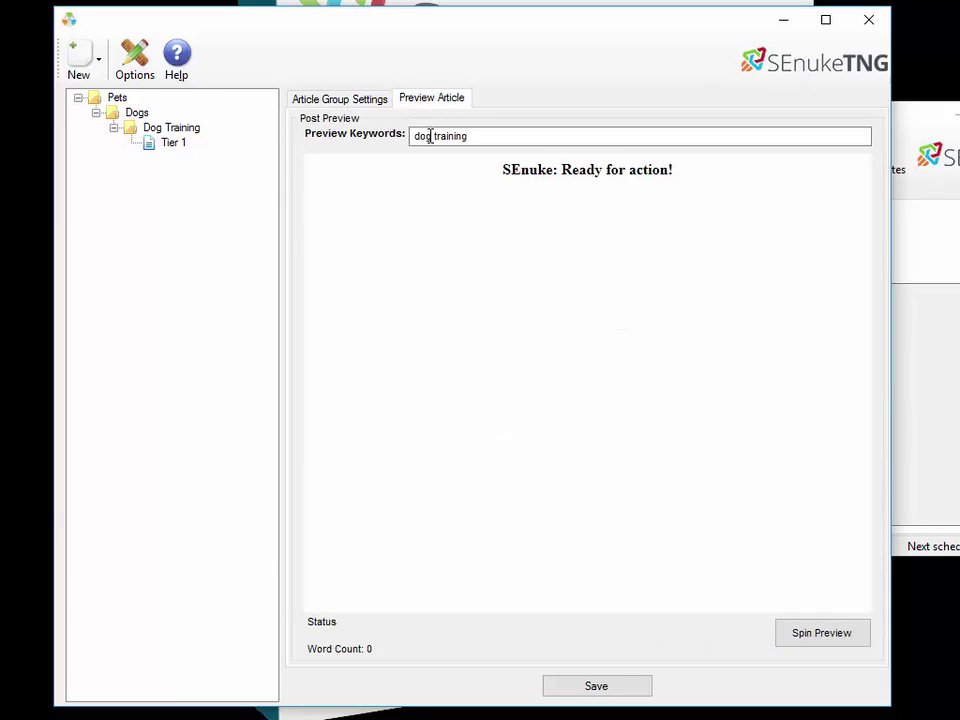
click(812, 632)
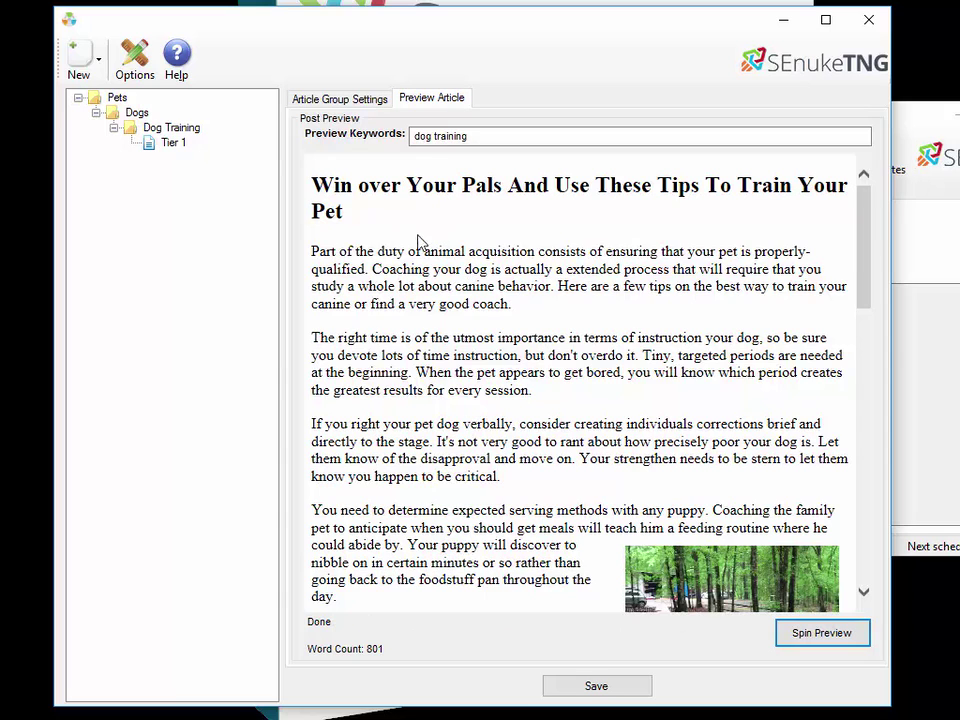
click(382, 100)
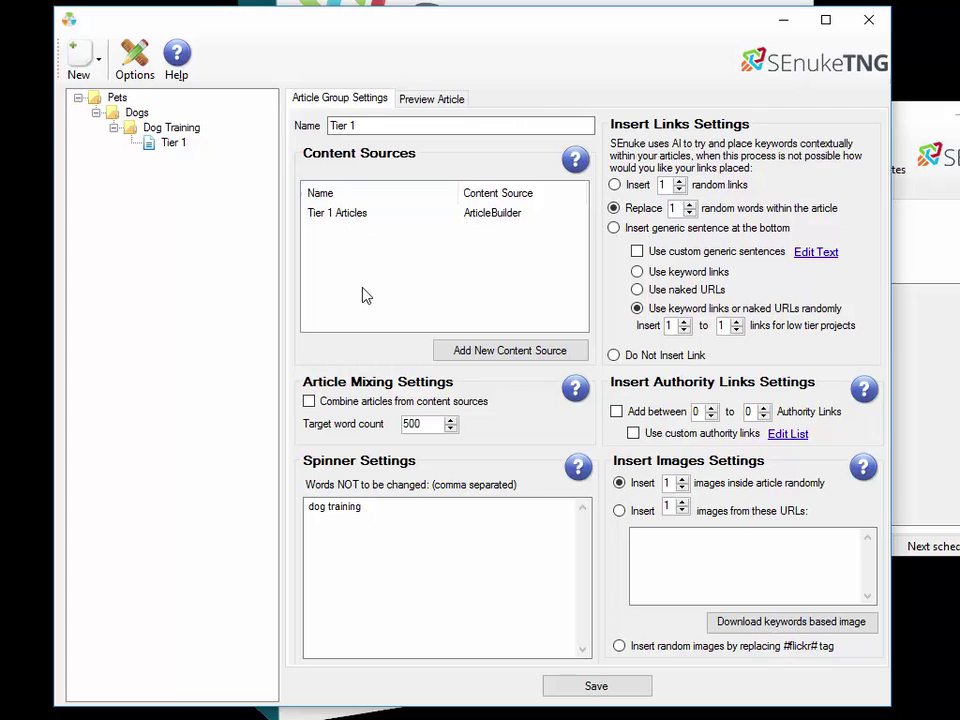
Set the Tier 1 group to insert 1 random link and spin an article preview with the keyword "oranges".
click(427, 104)
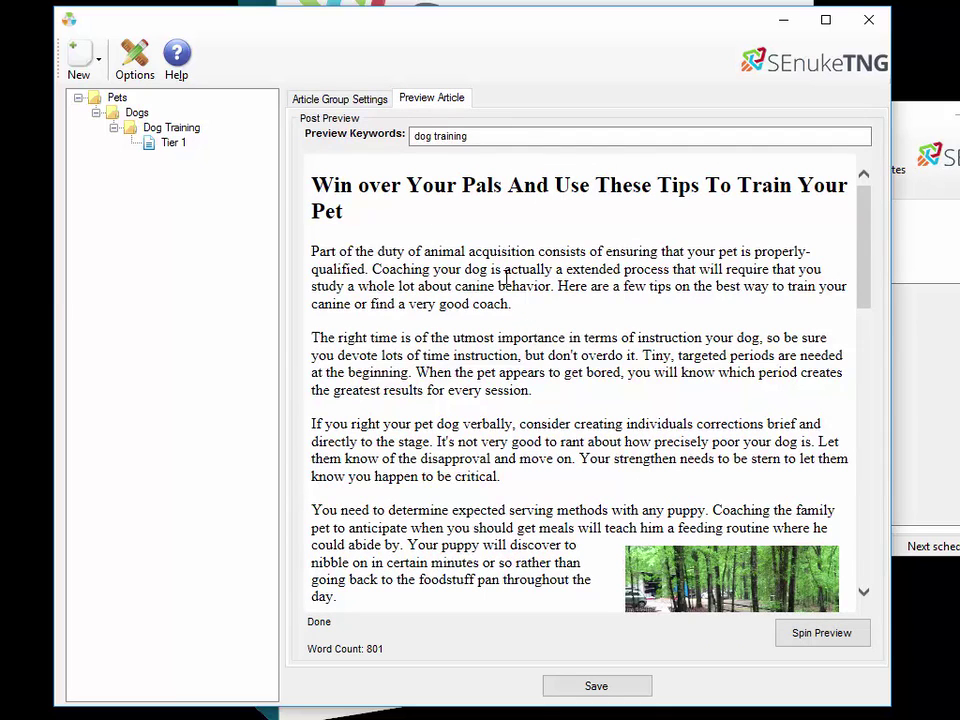
click(378, 101)
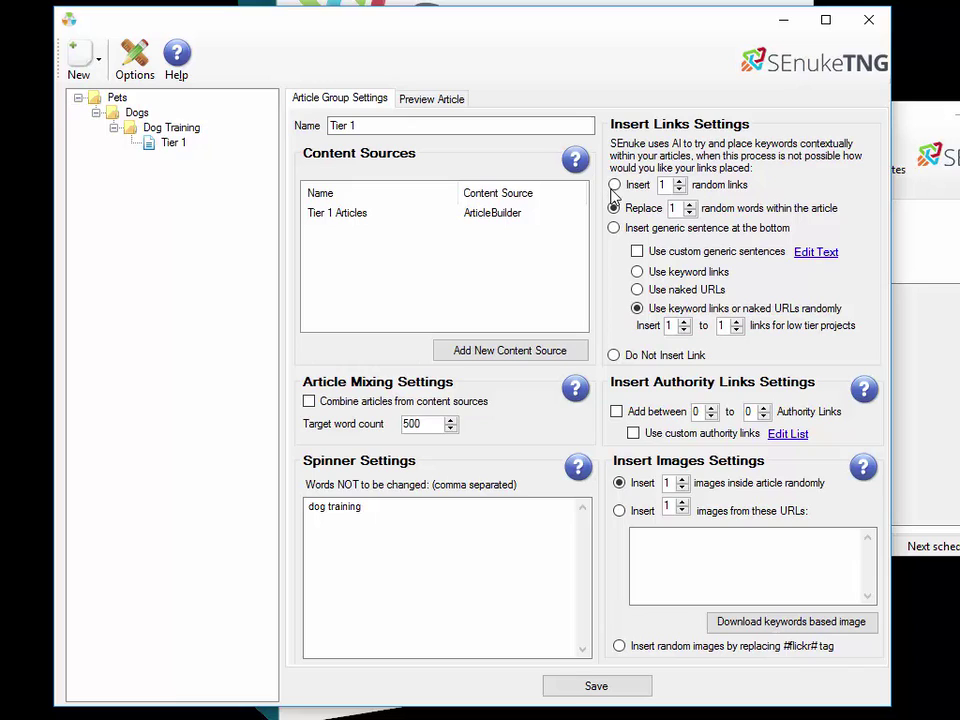
click(615, 186)
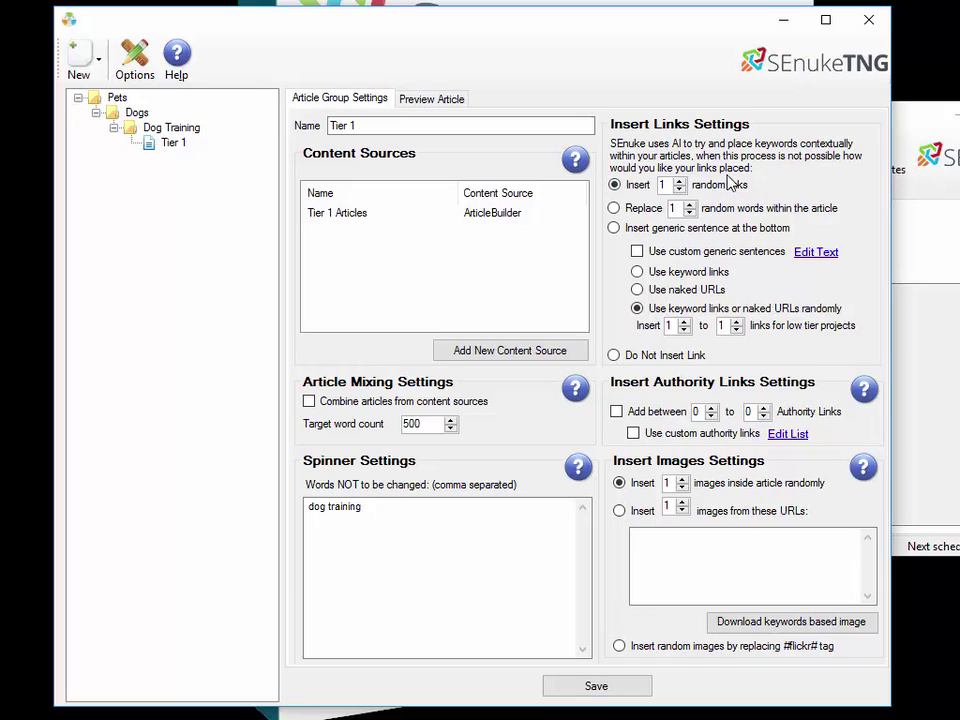
click(446, 104)
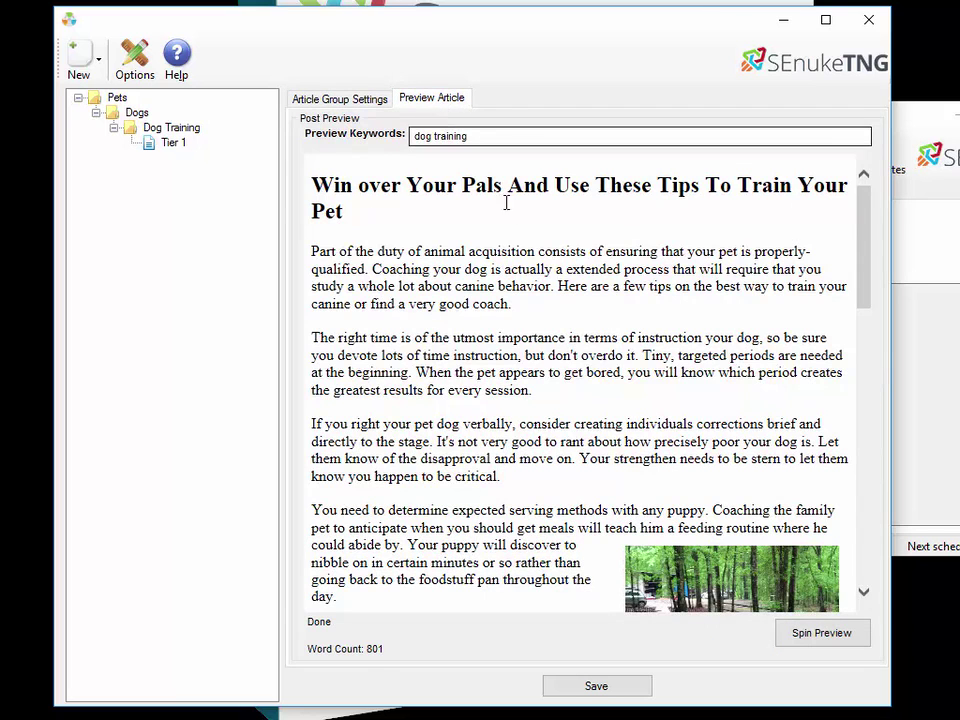
drag(488, 140, 279, 206)
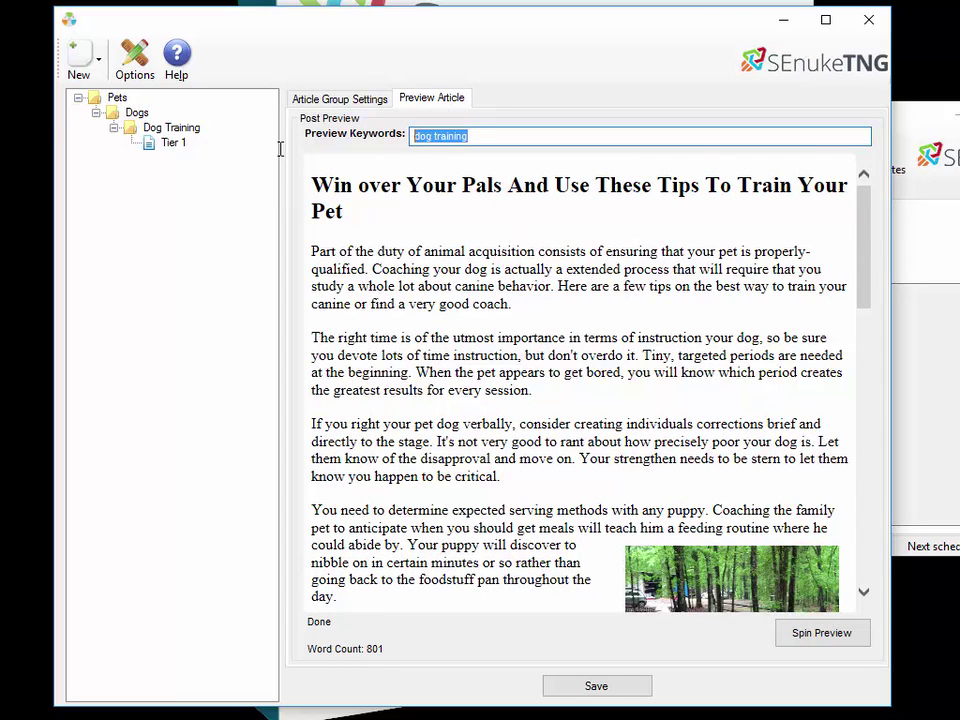
text(oranges)
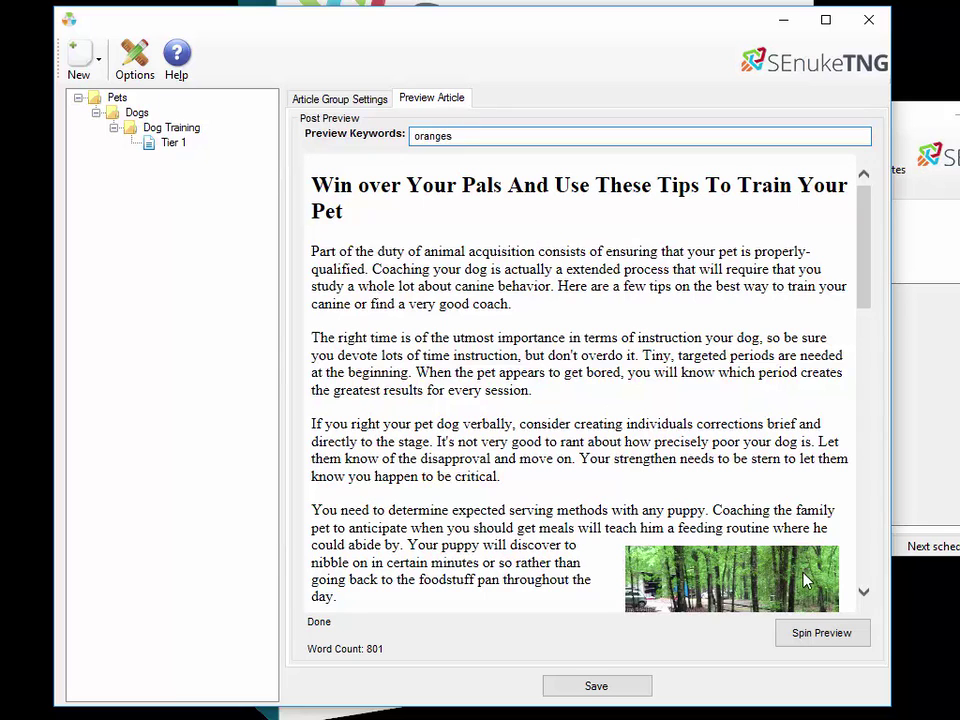
click(822, 634)
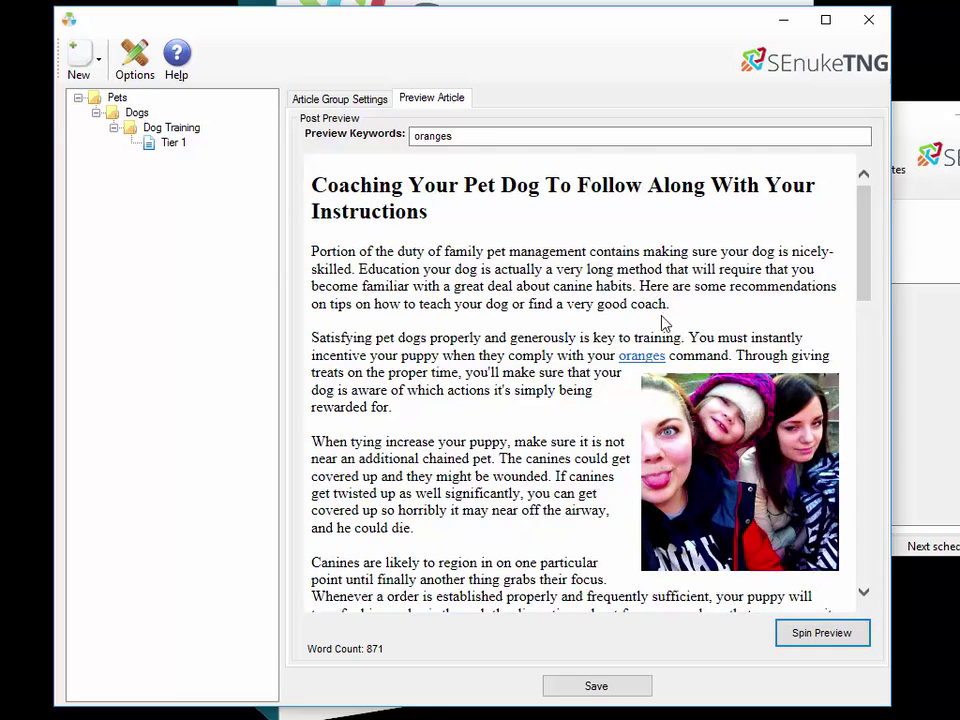
Switch link placement to replacing 1 random word within the article, spin a new preview and review where the link lands.
click(368, 100)
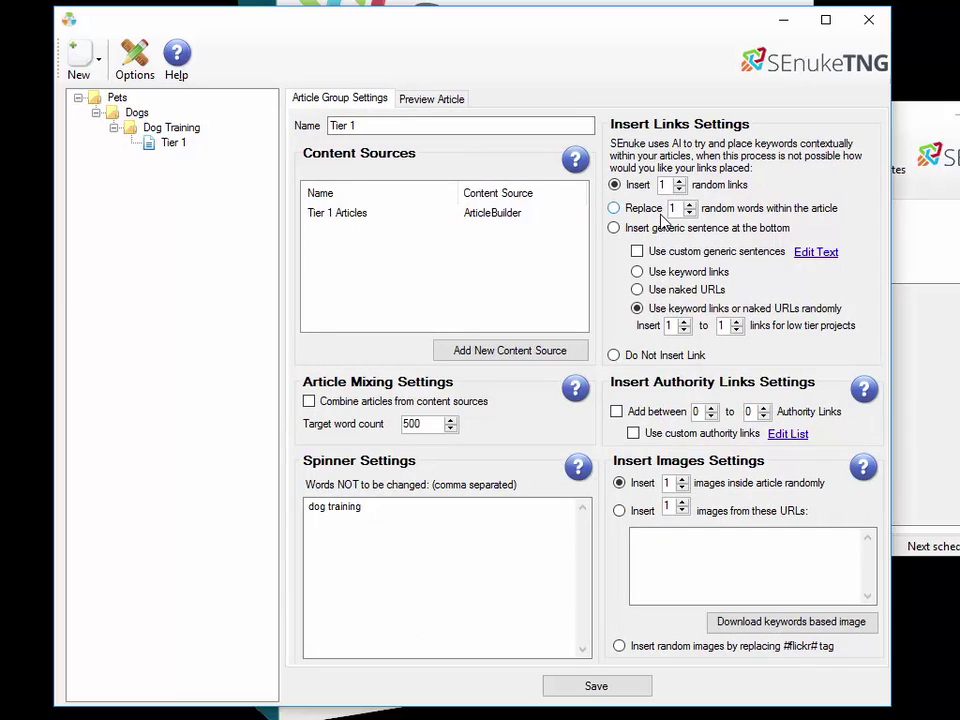
click(633, 214)
click(425, 105)
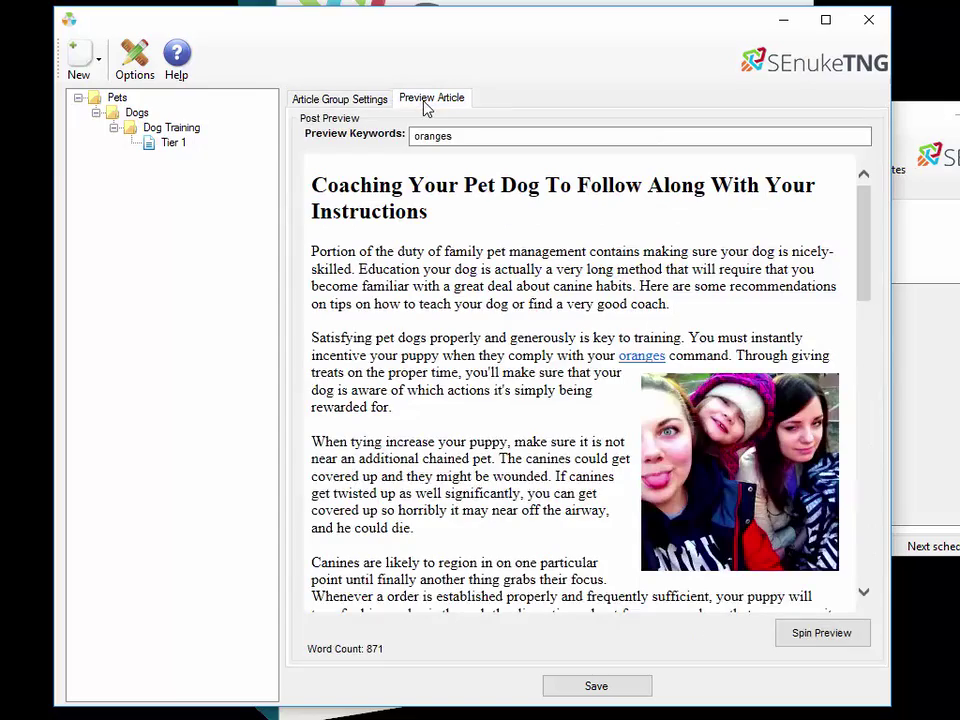
click(790, 638)
scroll(534, 261, down, 5)
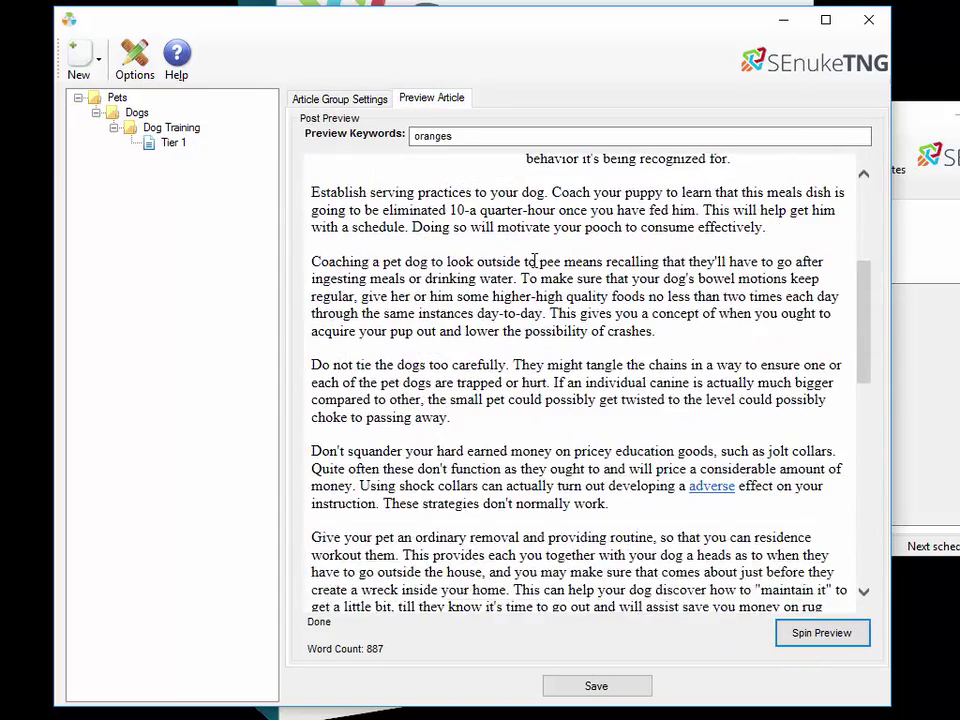
scroll(534, 261, down, 7)
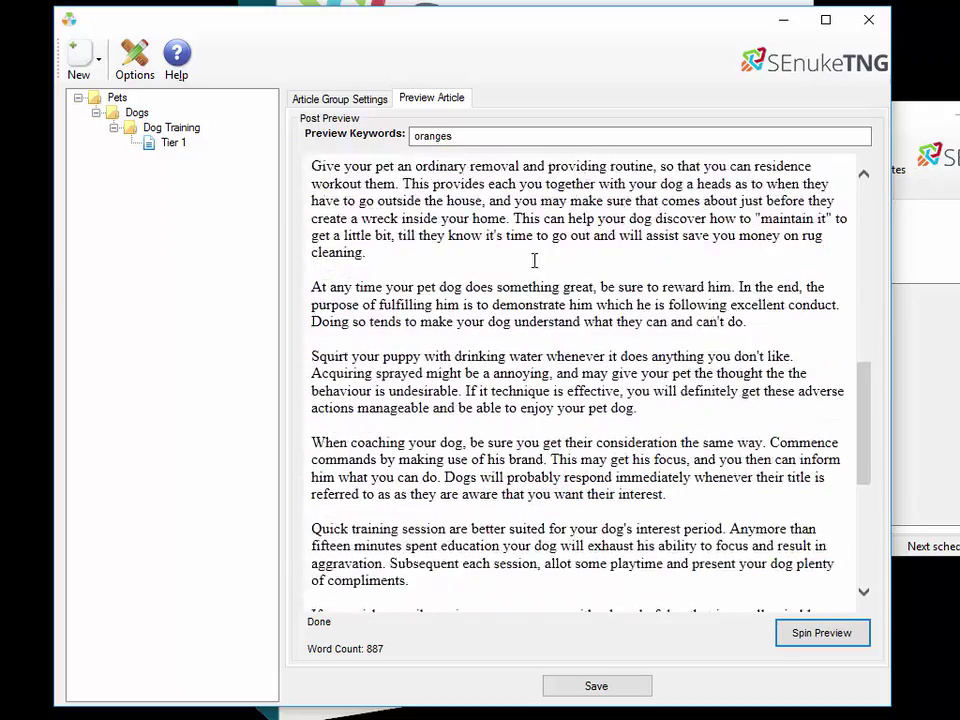
scroll(534, 261, down, 5)
scroll(534, 261, up, 8)
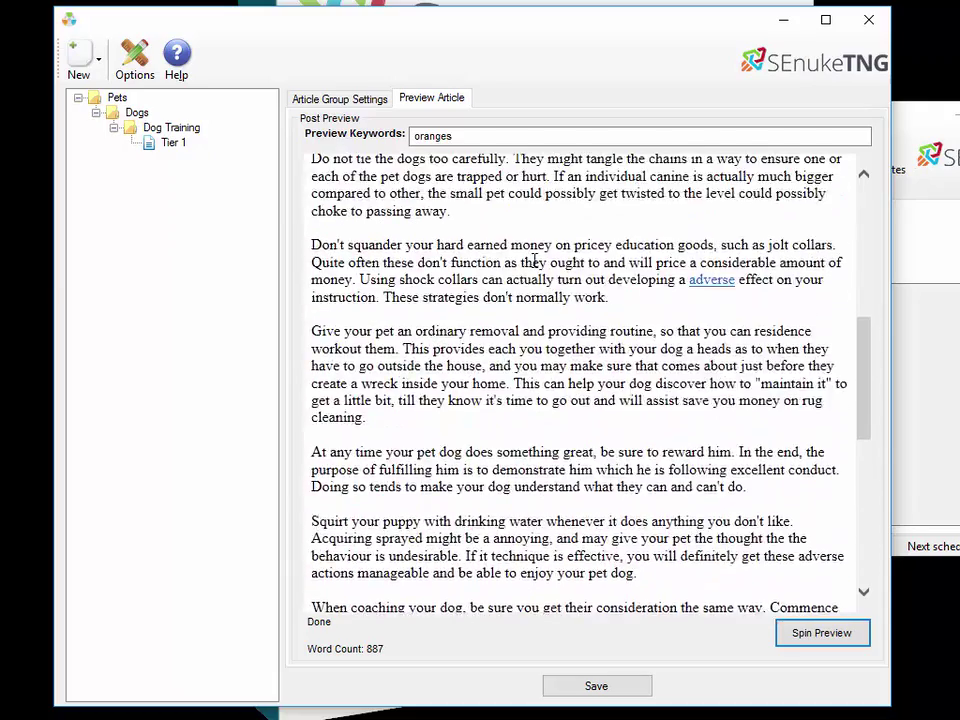
scroll(534, 261, up, 5)
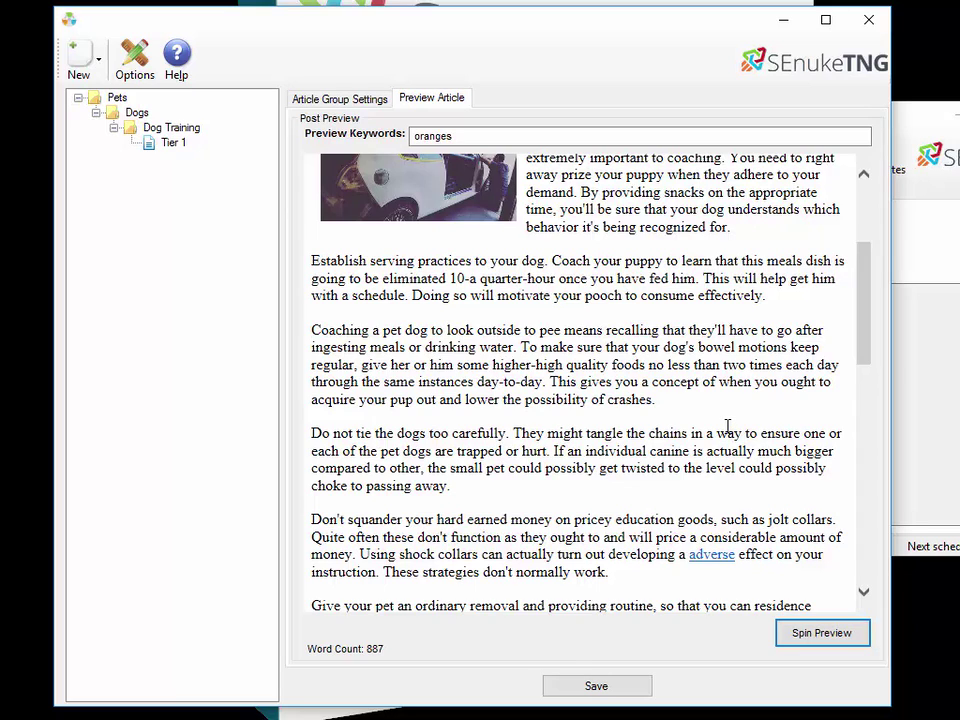
scroll(515, 315, up, 3)
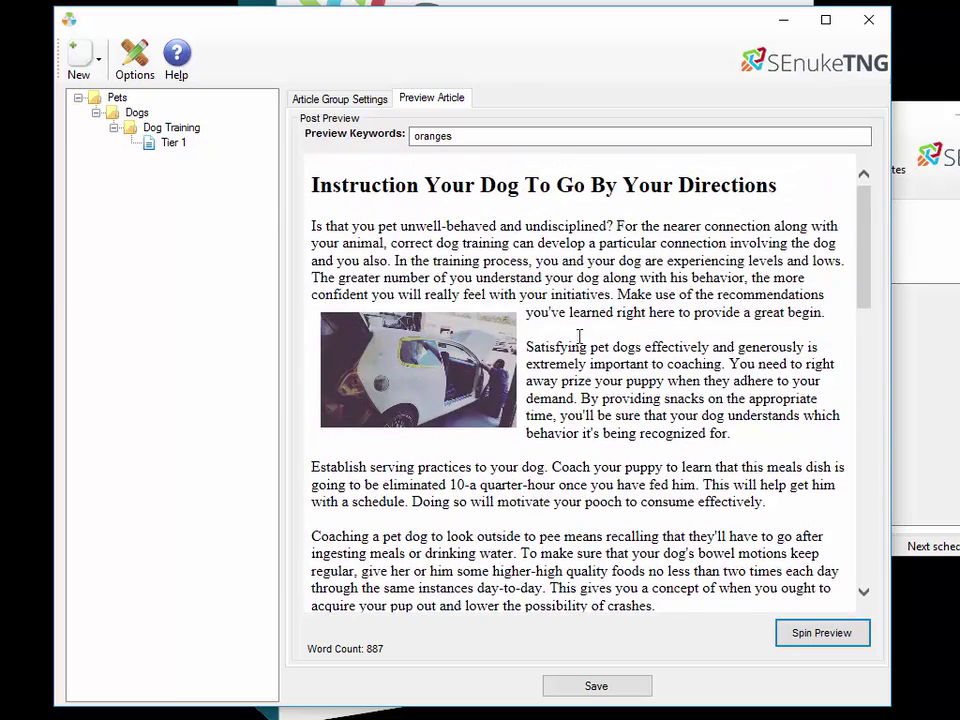
Set link placement to a generic sentence at the bottom using keyword links, then spin a preview and review the article's ending.
click(341, 99)
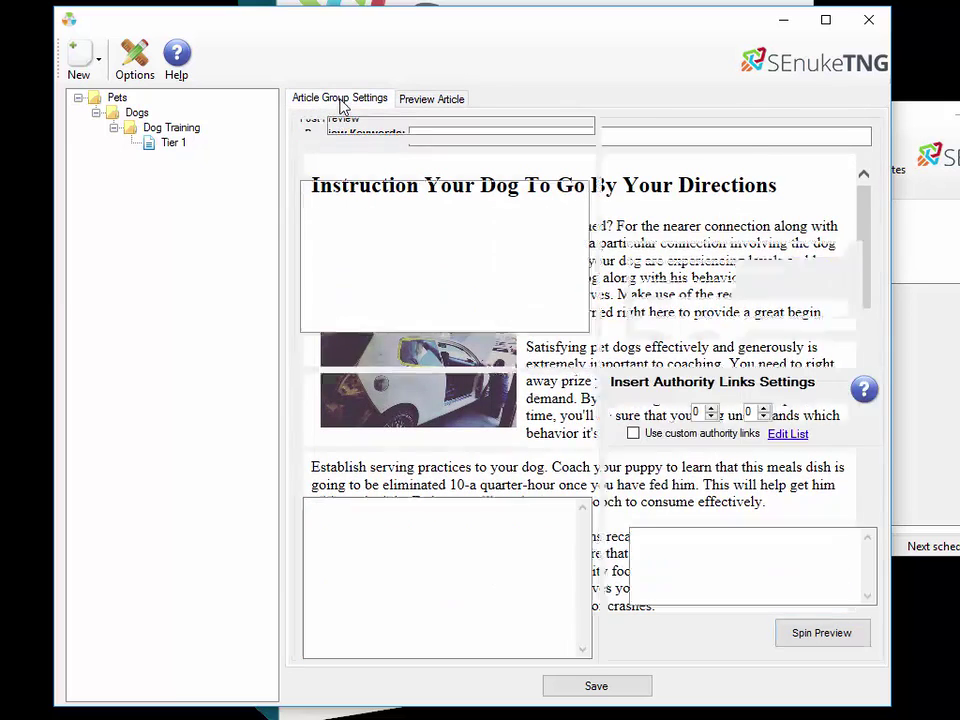
click(635, 230)
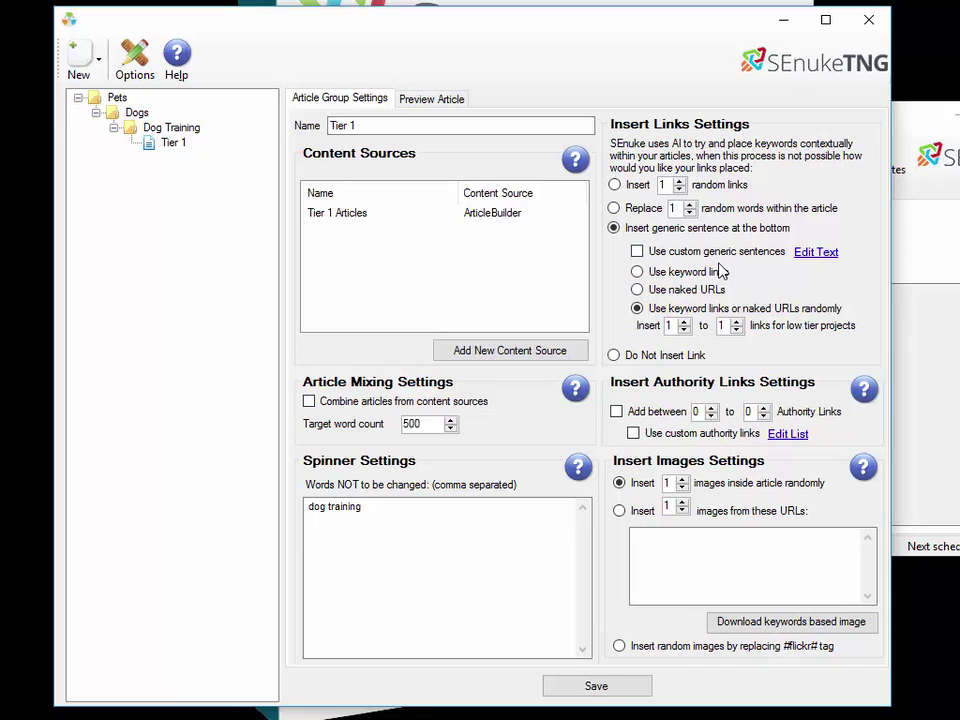
click(645, 273)
click(432, 99)
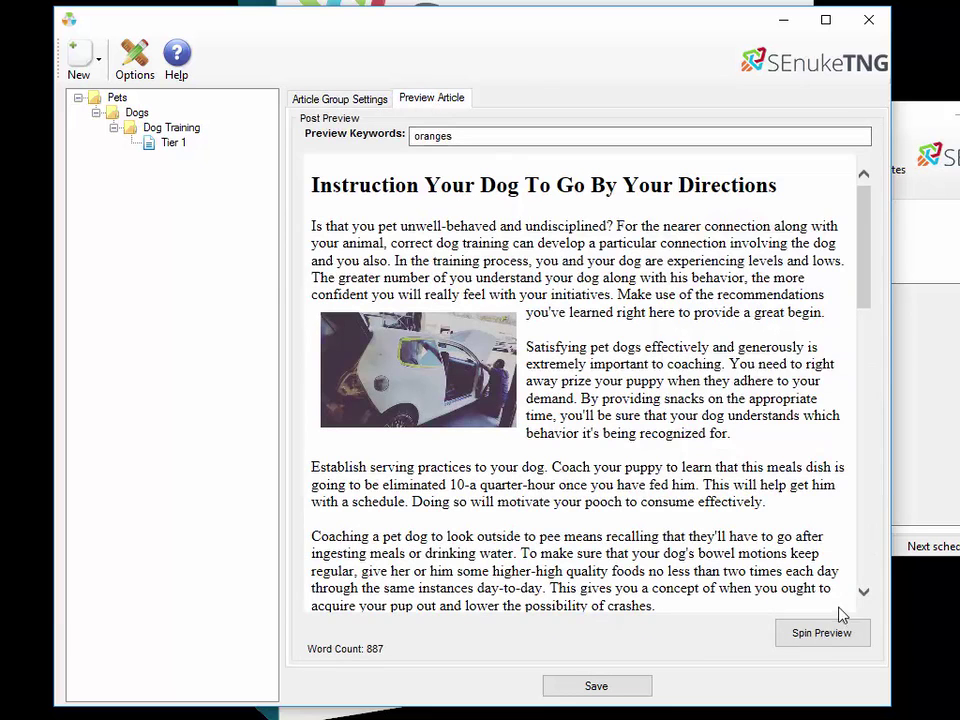
click(822, 633)
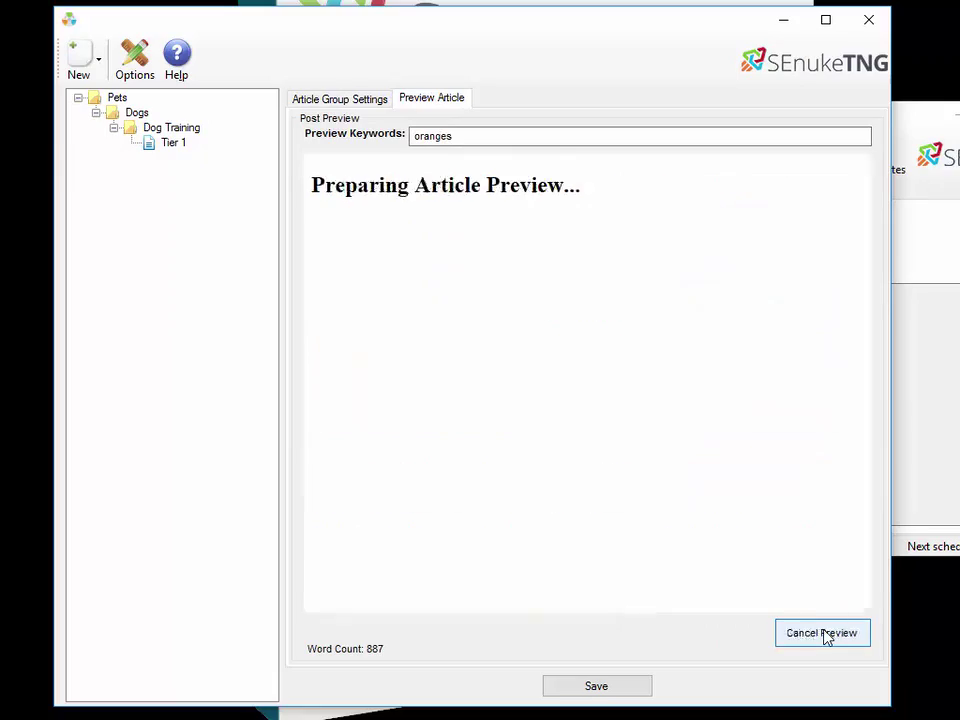
scroll(692, 441, down, 8)
scroll(692, 450, down, 8)
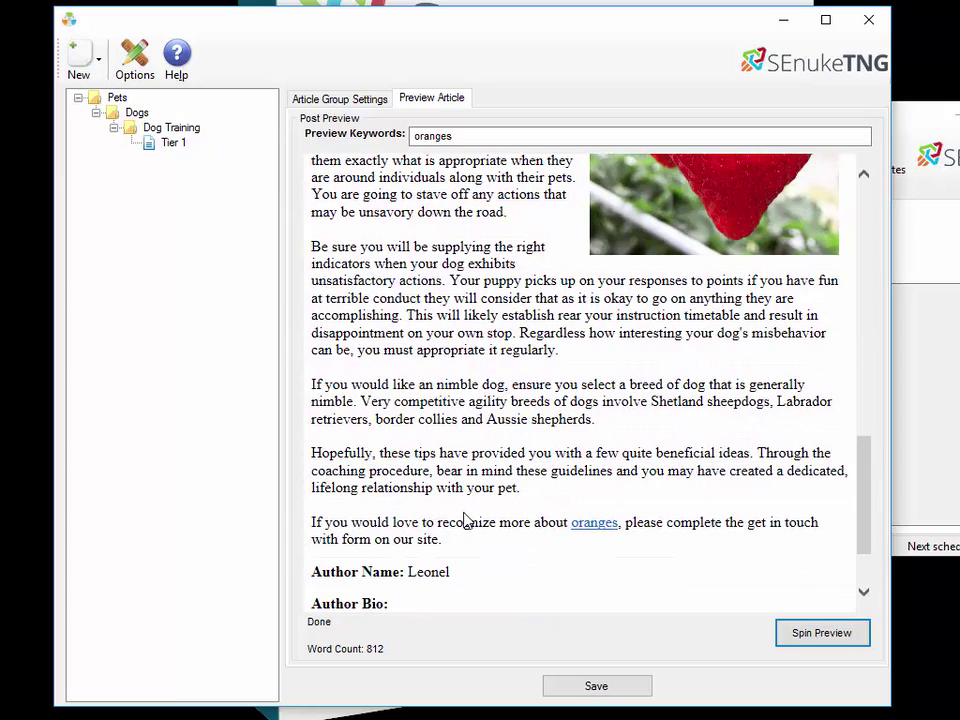
scroll(445, 525, up, 1)
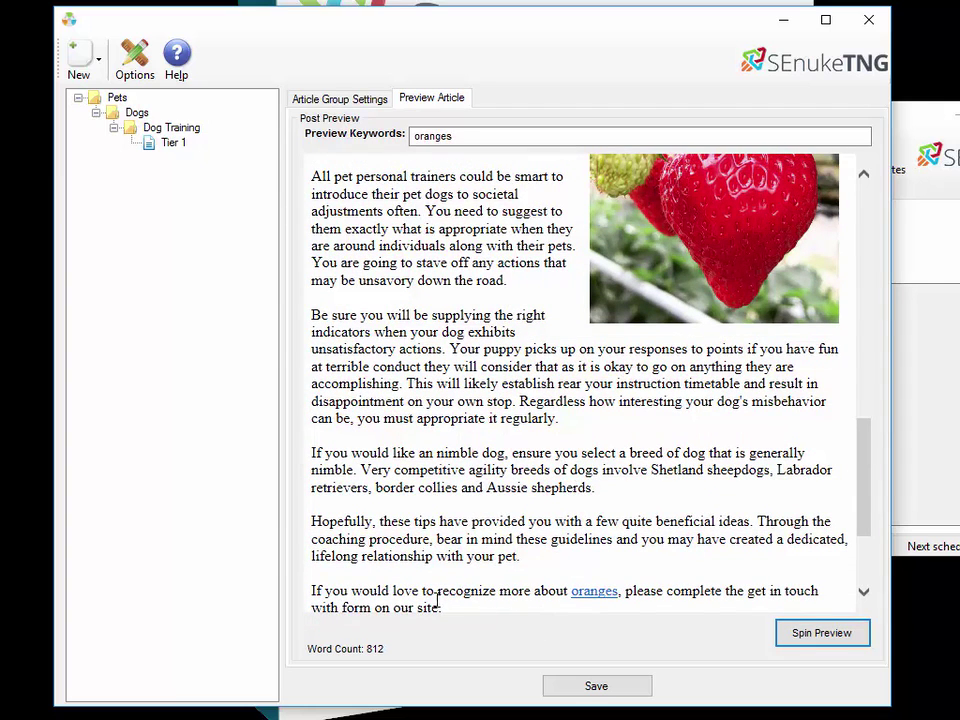
scroll(424, 583, up, 3)
scroll(439, 454, up, 5)
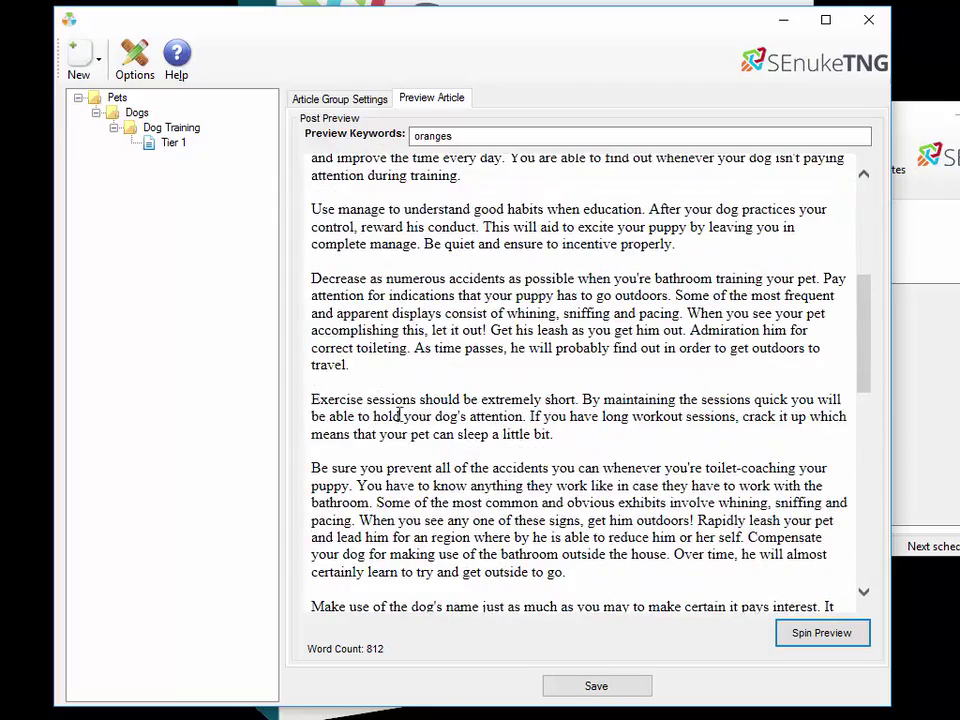
scroll(409, 311, down, 6)
scroll(520, 415, down, 4)
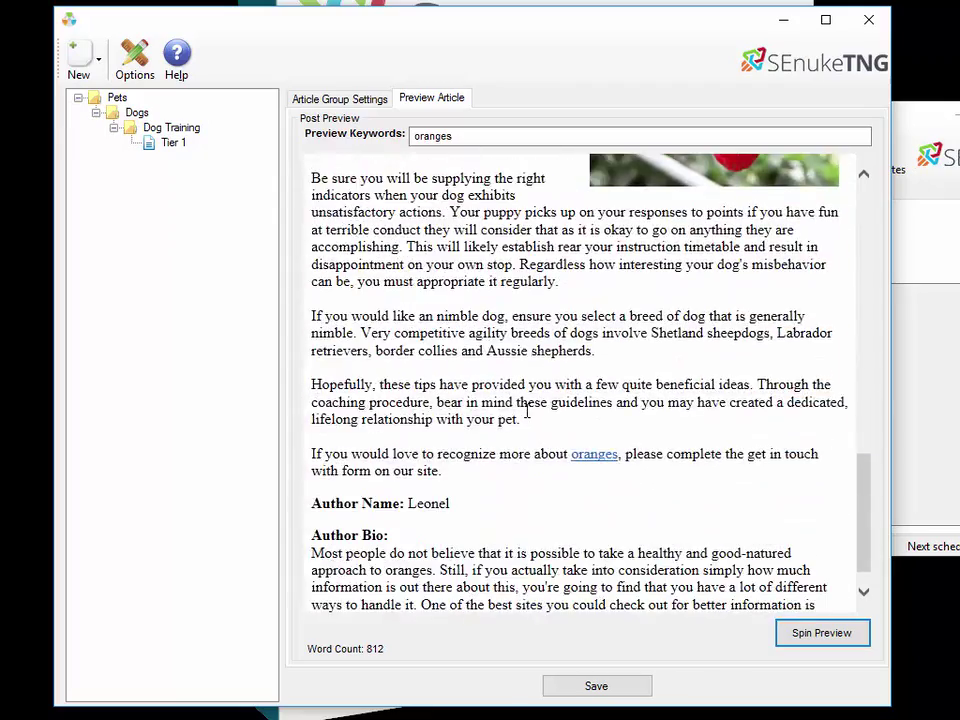
scroll(490, 330, up, 12)
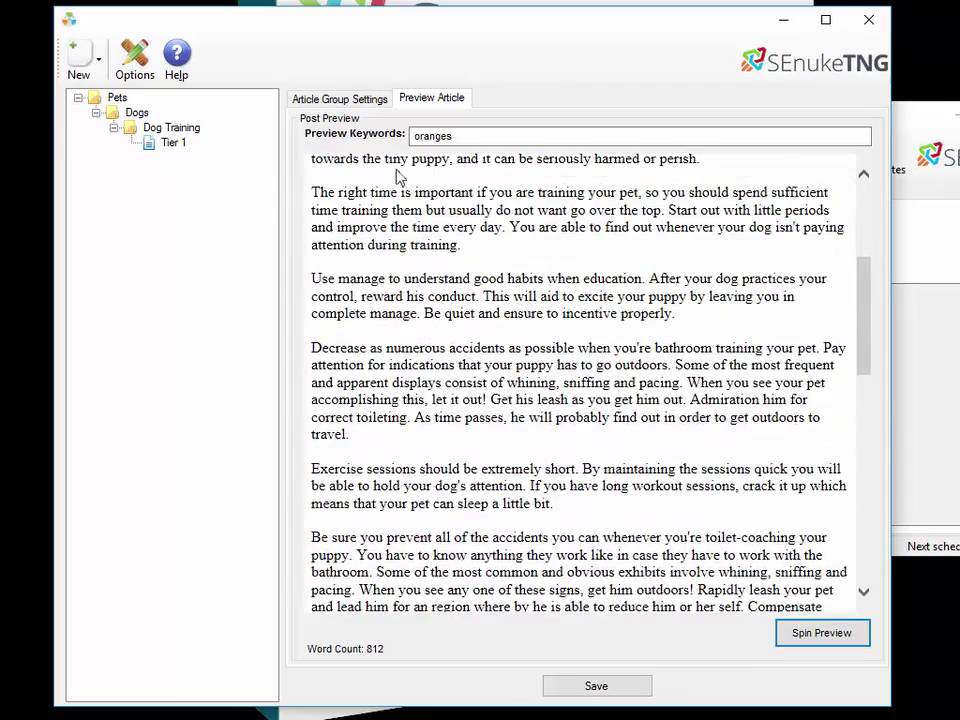
Change the generic sentence to use naked URLs, then spin two previews and review the link at the end of each article.
click(367, 97)
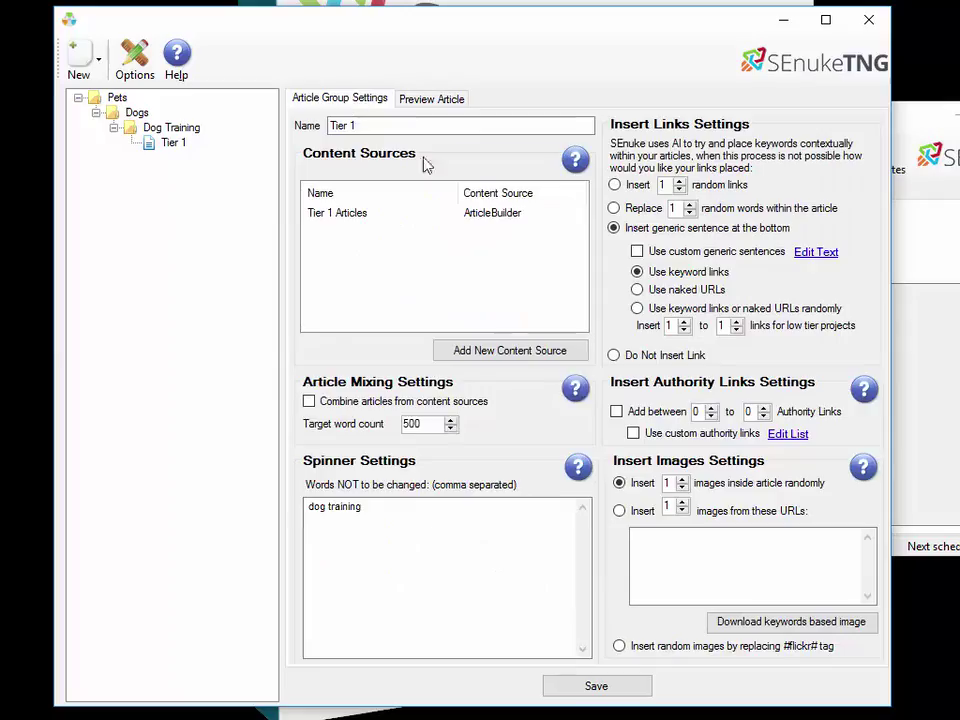
click(660, 289)
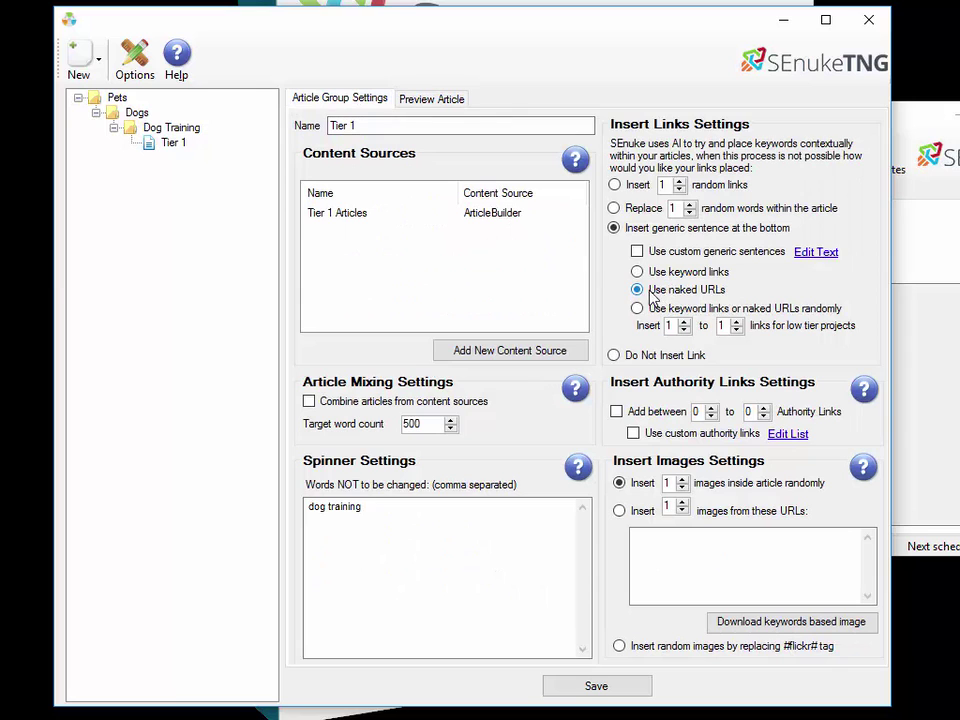
click(436, 99)
click(808, 634)
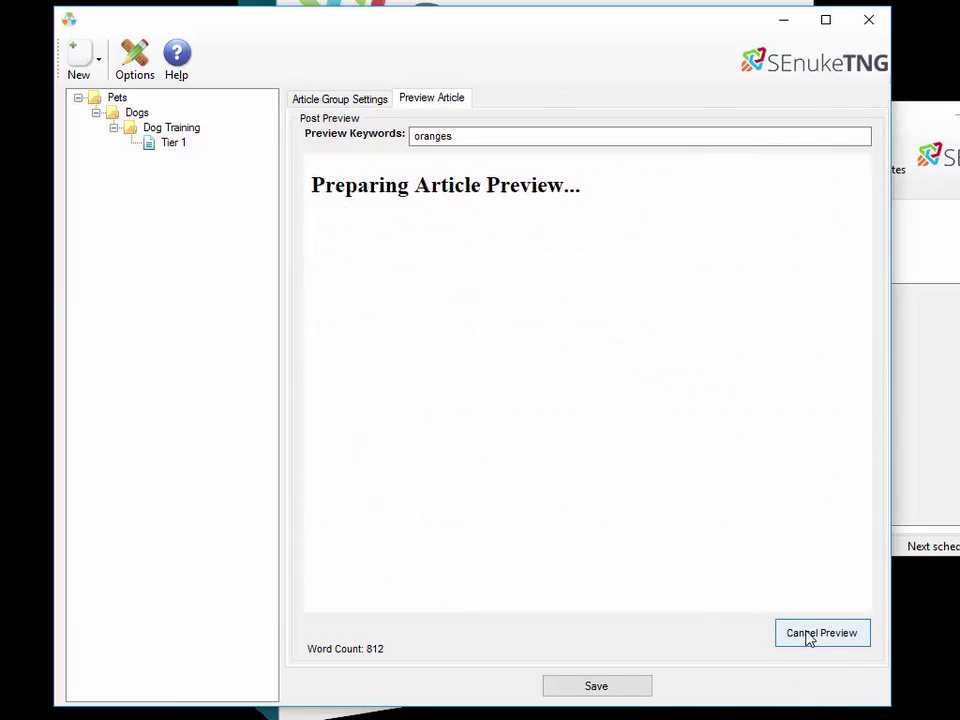
scroll(655, 497, down, 10)
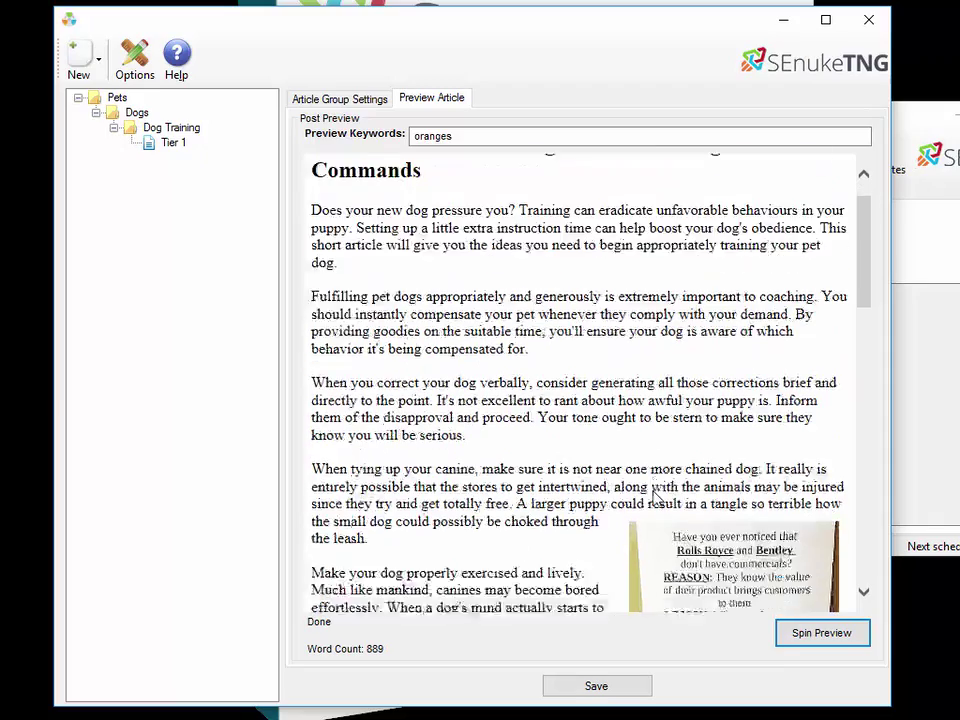
scroll(648, 488, down, 3)
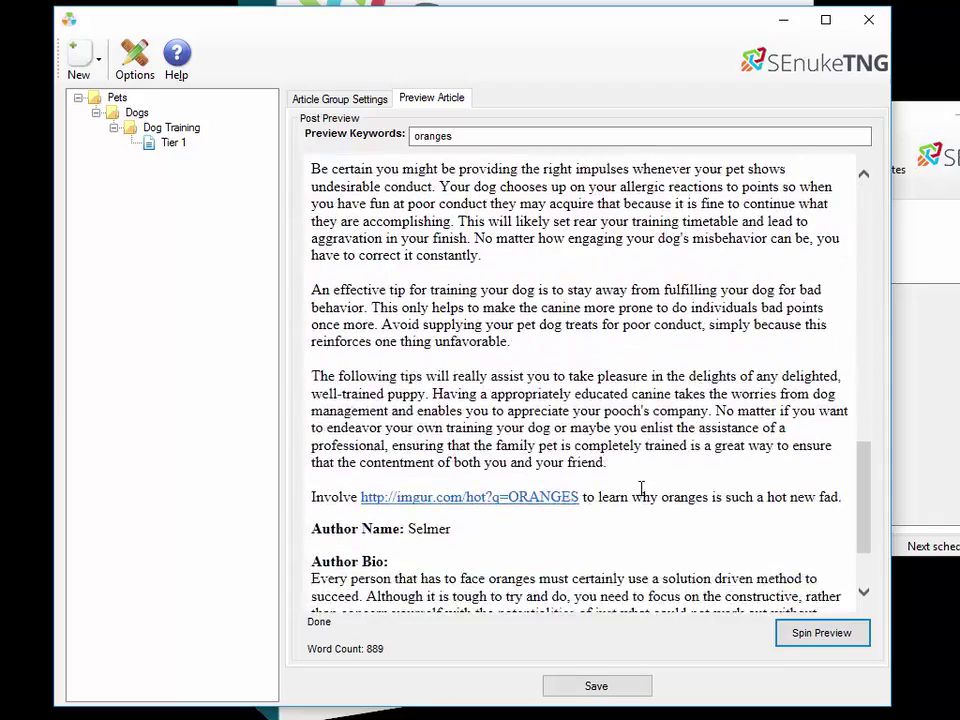
scroll(643, 489, up, 2)
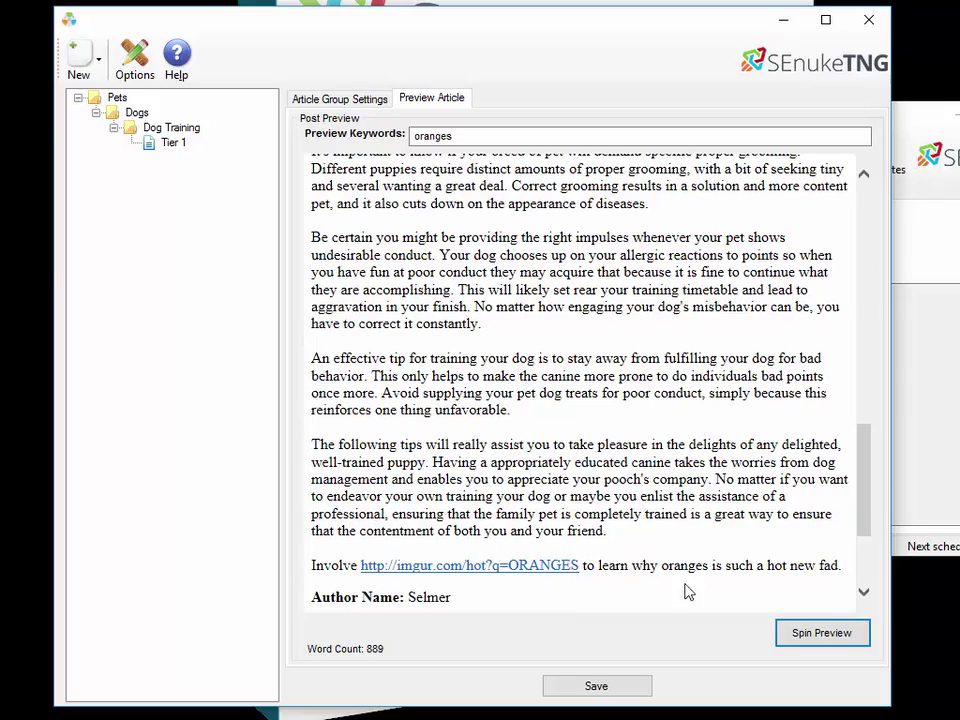
click(822, 647)
scroll(645, 550, down, 15)
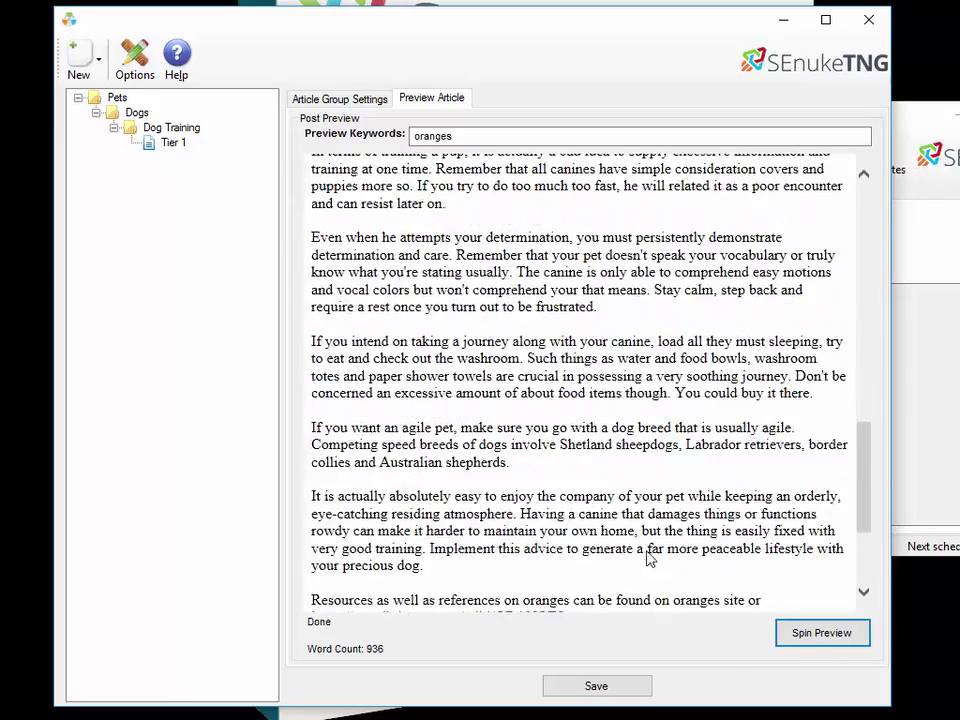
scroll(516, 495, up, 1)
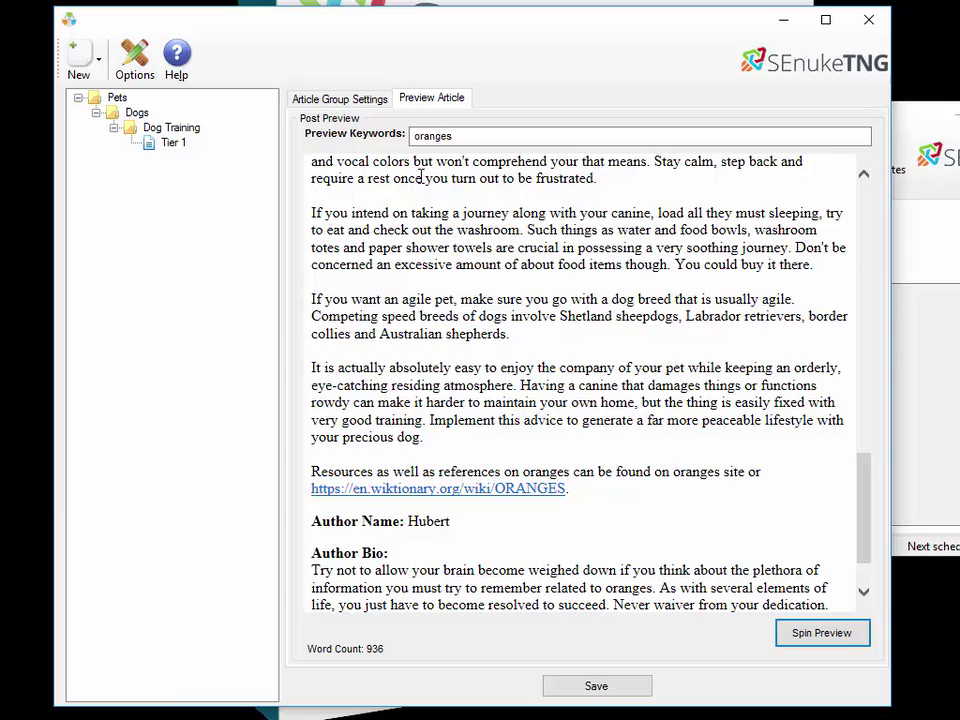
Set link placement to replace 1 random word within the article and enable adding between 1 and 2 authority links.
click(318, 100)
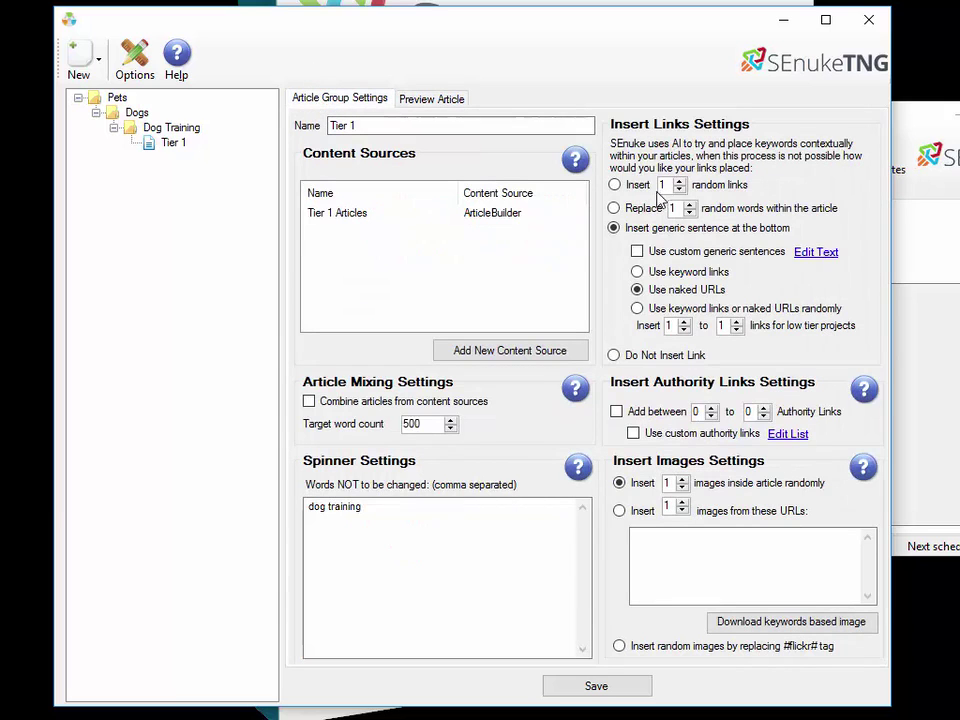
click(614, 209)
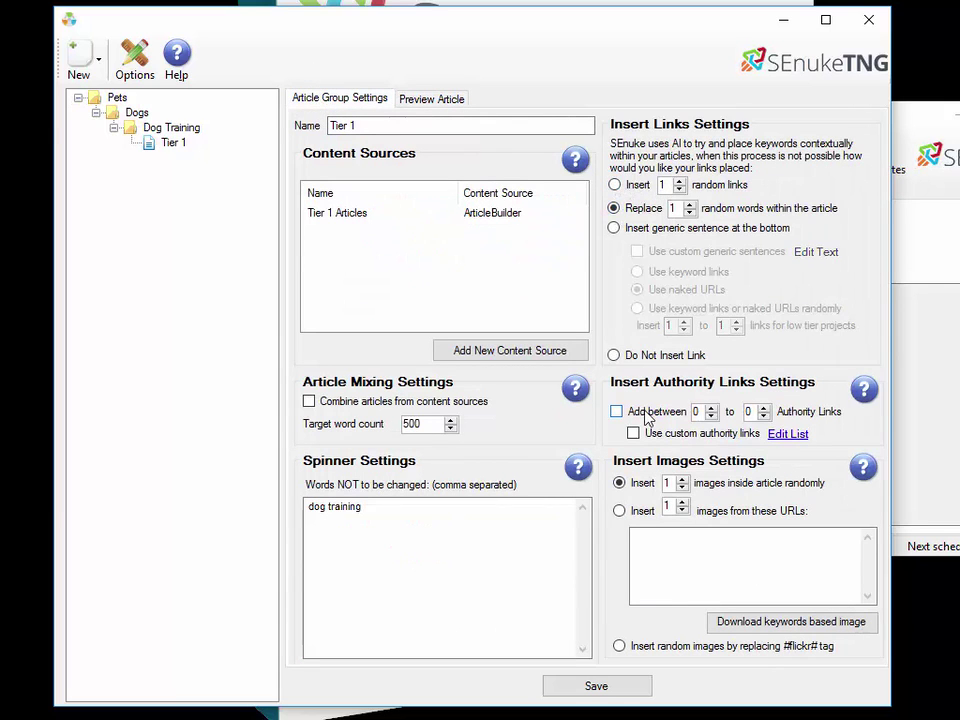
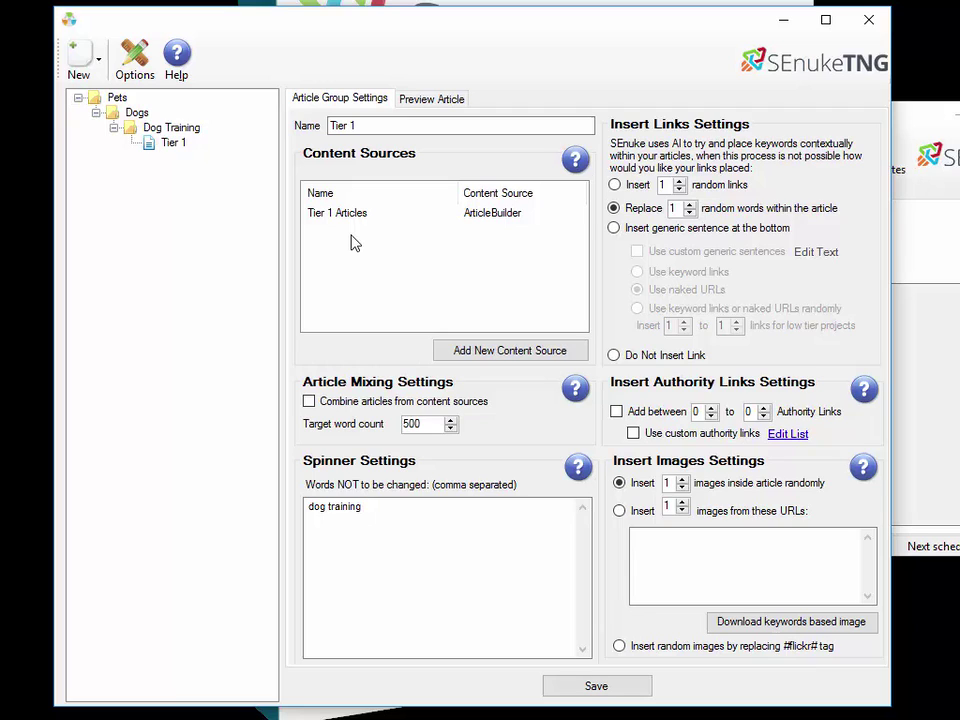
click(616, 412)
click(711, 410)
click(764, 409)
Switch link placement to inserting a generic sentence at the bottom of the article.
click(687, 213)
click(615, 229)
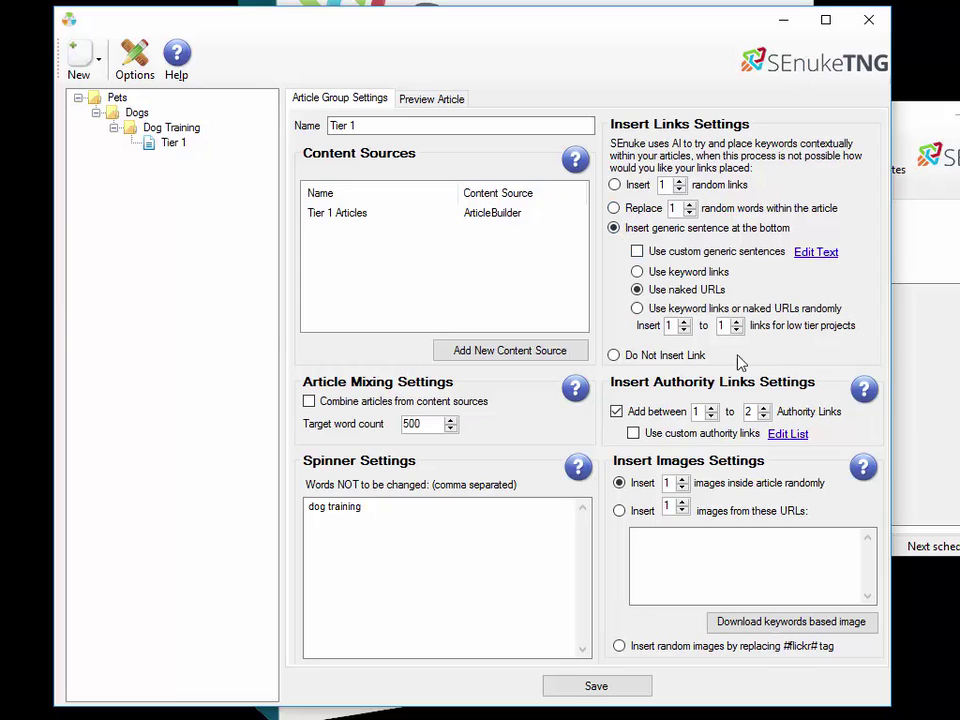
Spin three article previews and examine the authority links placed within the text of each.
click(450, 100)
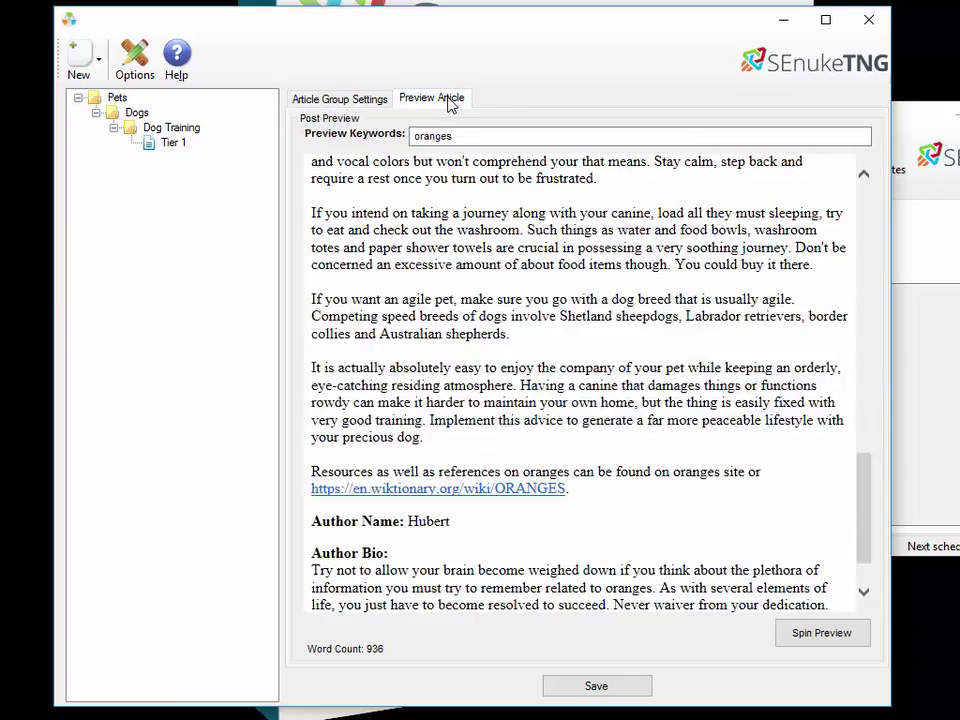
click(801, 634)
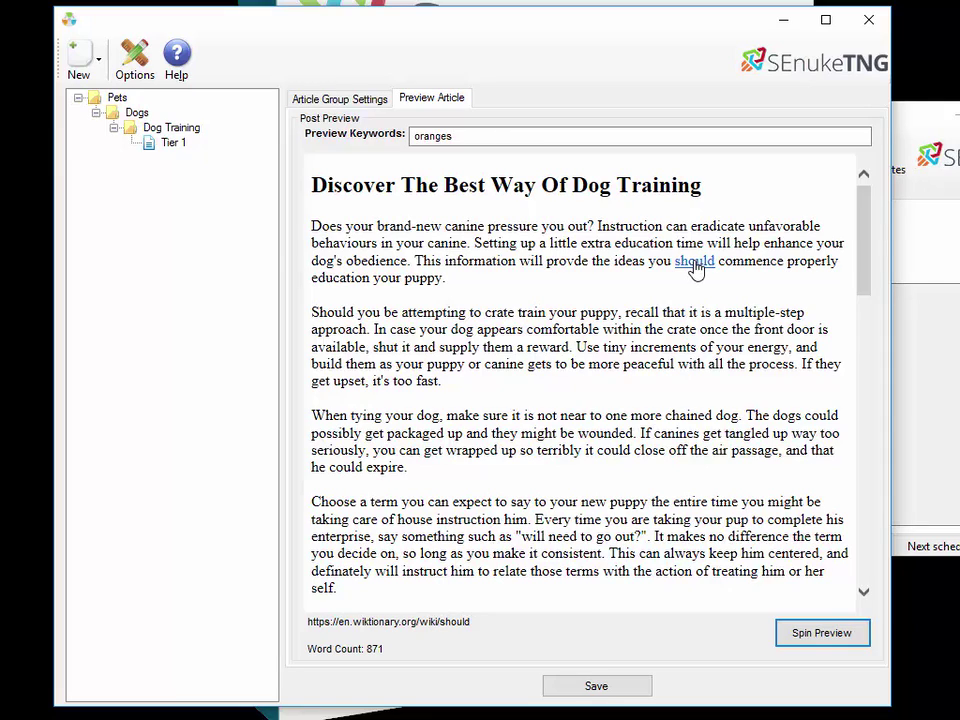
scroll(677, 292, down, 15)
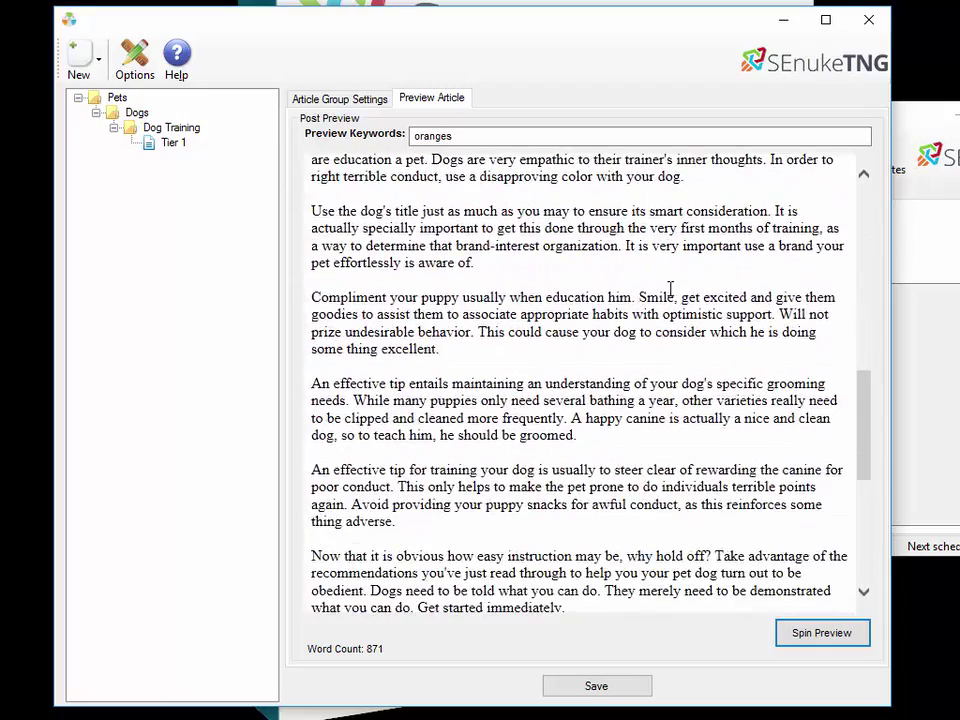
scroll(670, 290, up, 15)
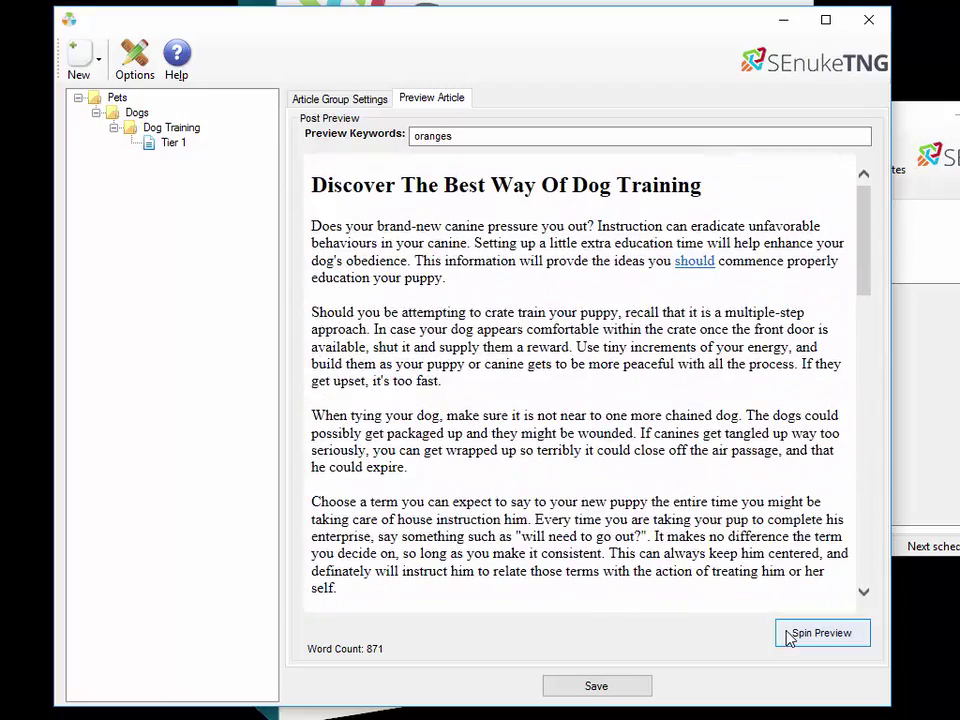
click(790, 636)
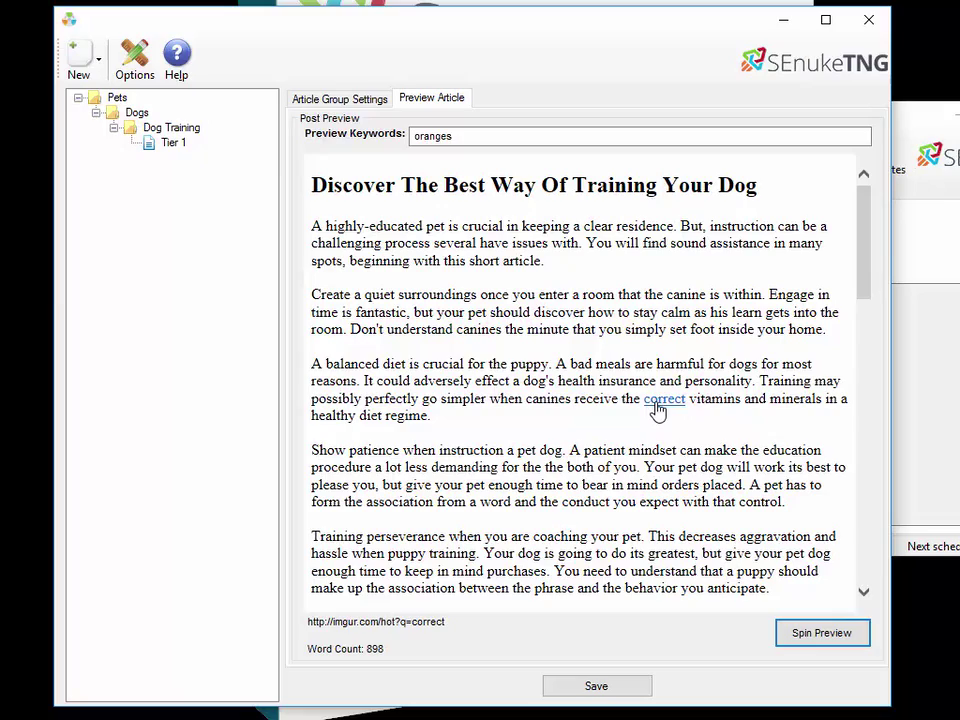
click(834, 636)
scroll(573, 428, down, 1)
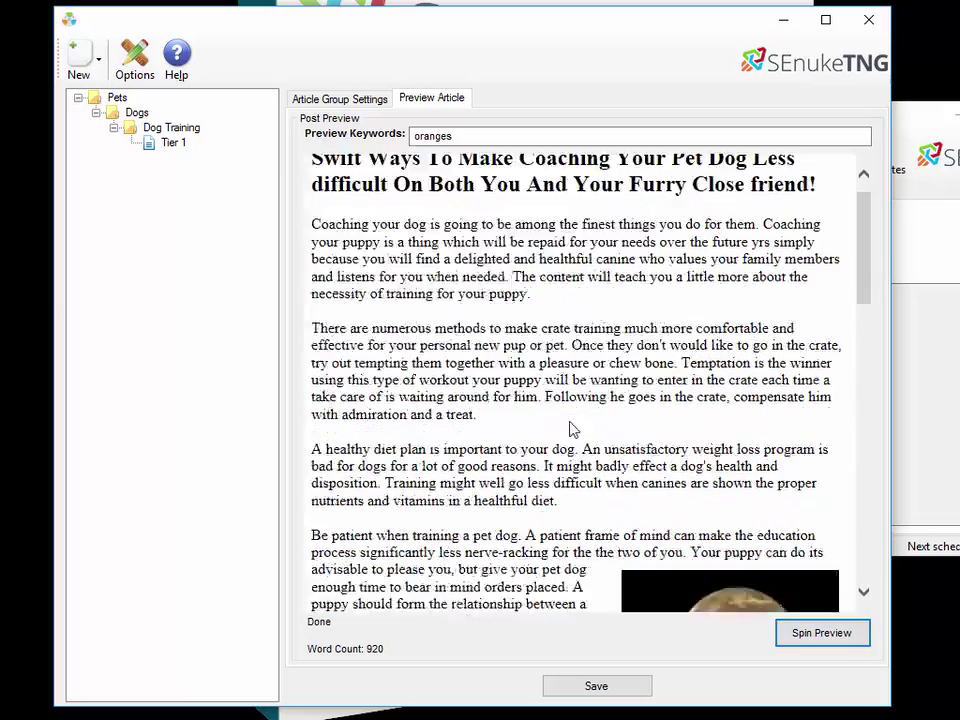
scroll(573, 428, down, 12)
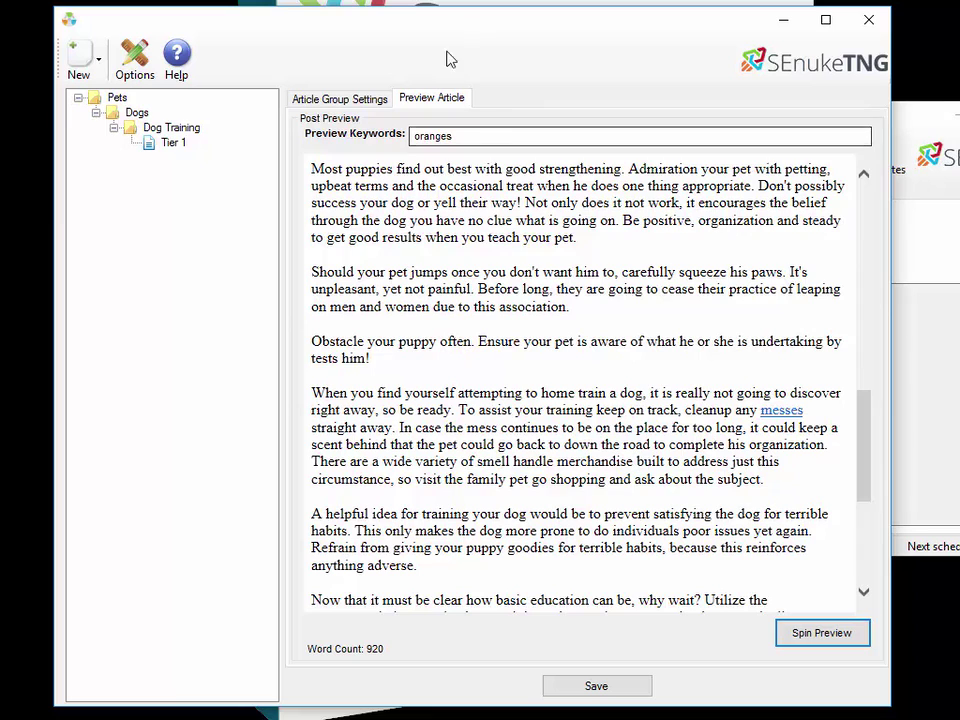
Turn off authority links for the Tier 1 group, then spin a preview and review the image inserted in the article.
click(370, 99)
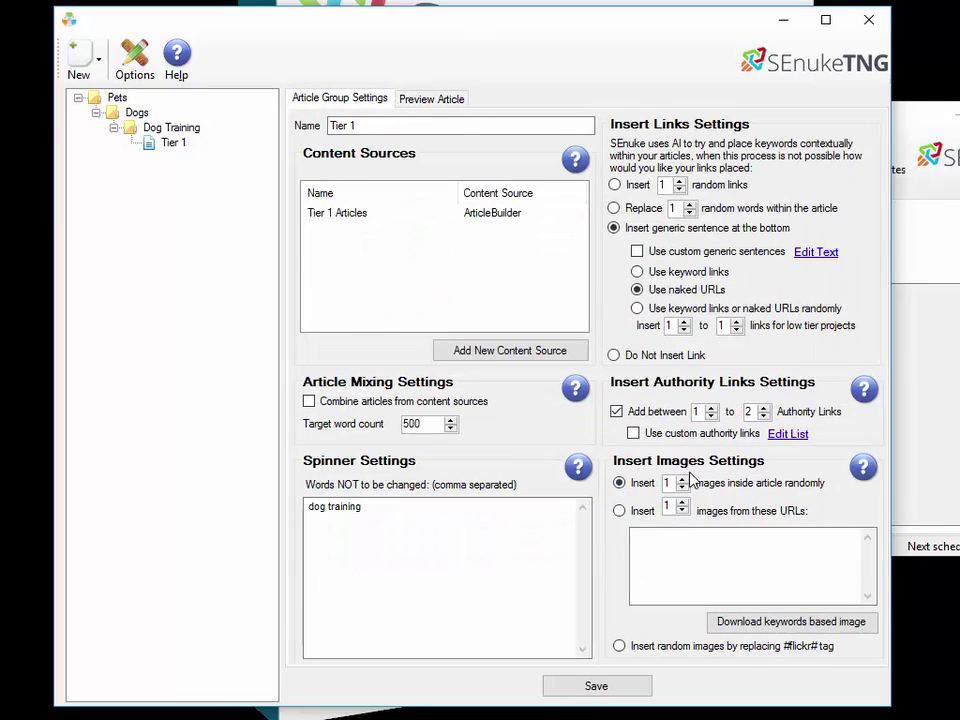
click(621, 412)
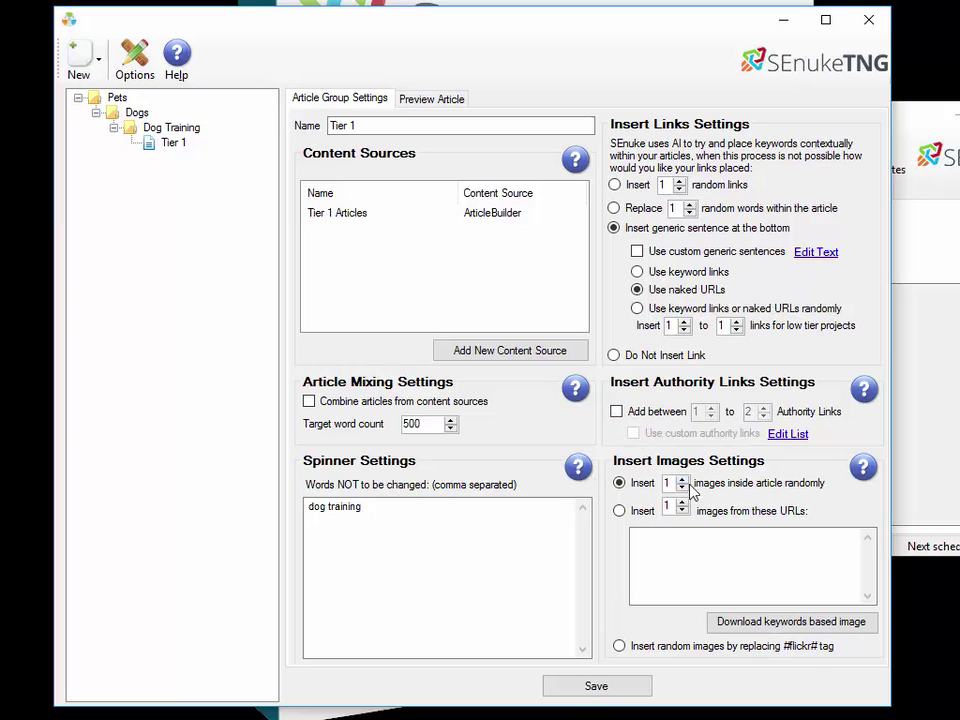
click(441, 99)
click(822, 633)
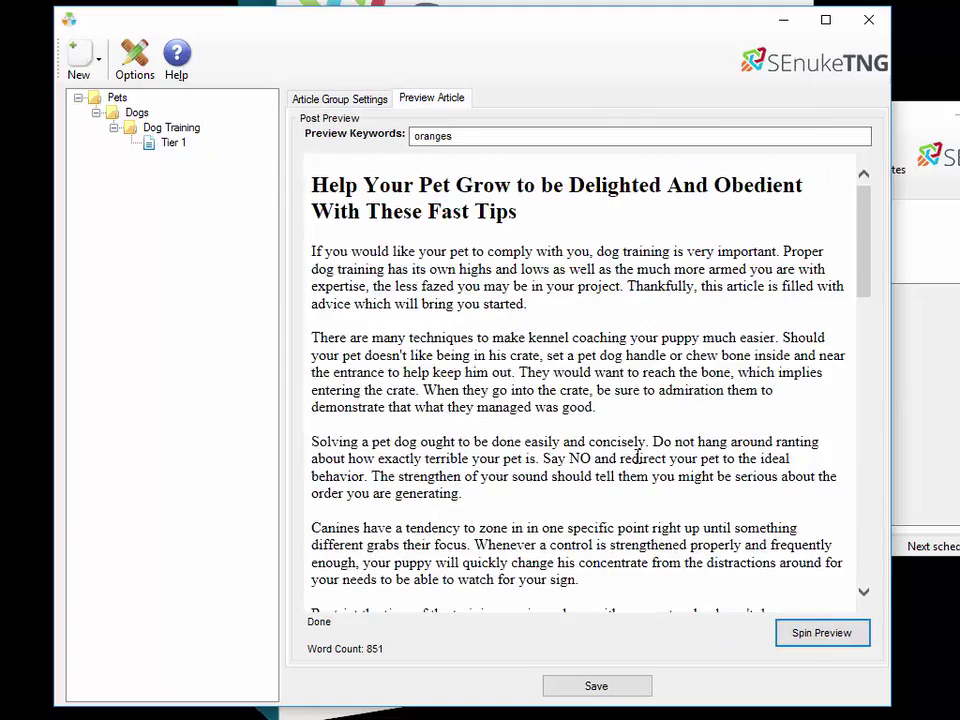
scroll(600, 453, down, 10)
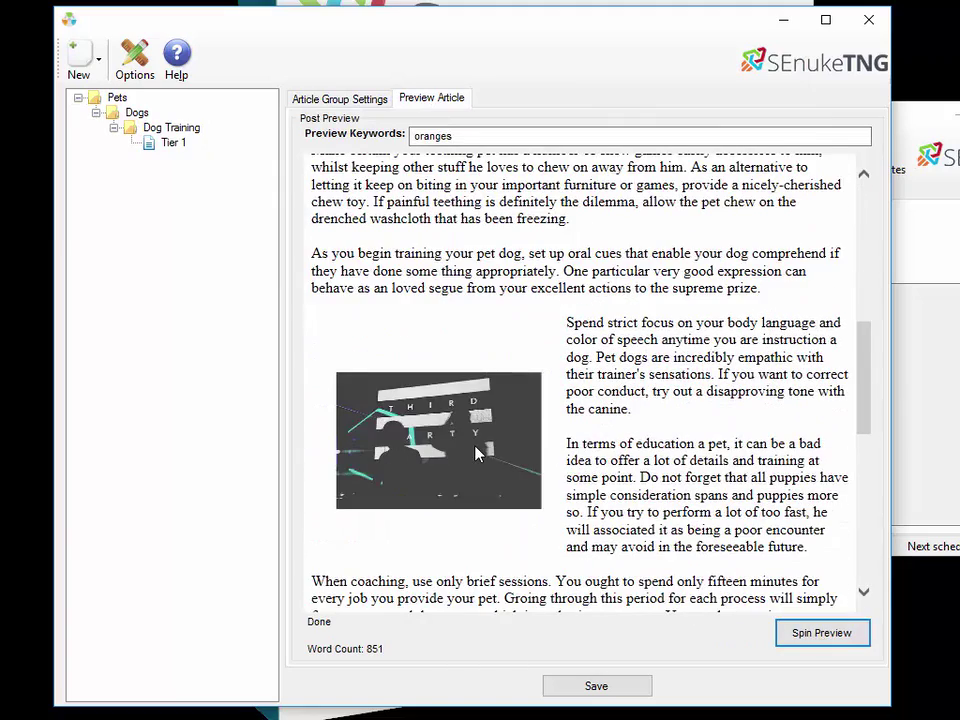
scroll(476, 454, down, 2)
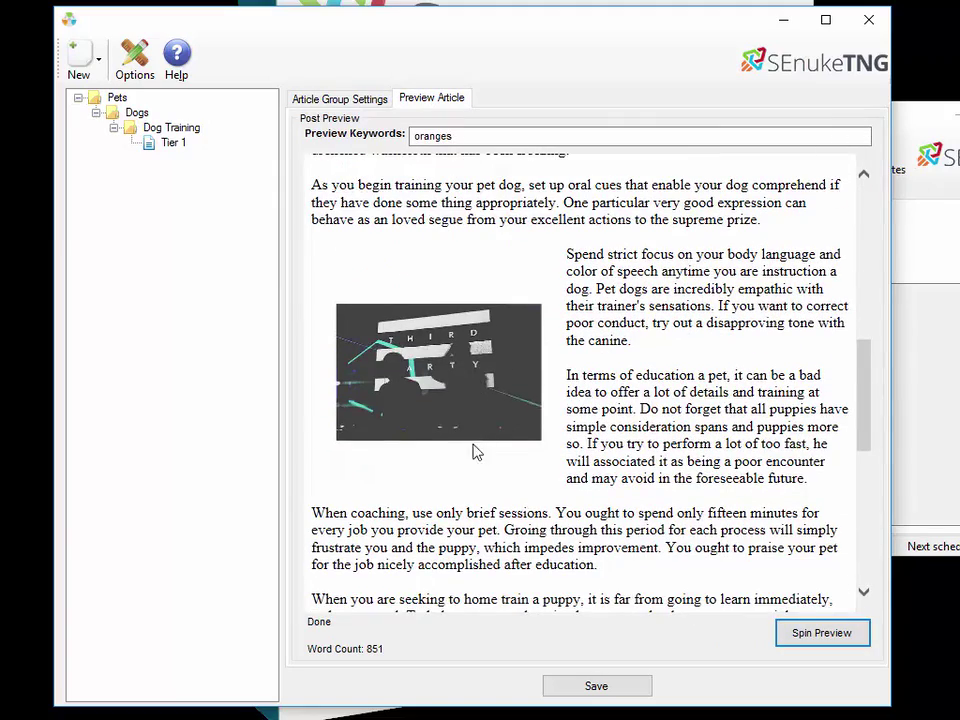
Set images to be inserted from URLs and fill the list by downloading images for the keyword "dog training".
click(372, 99)
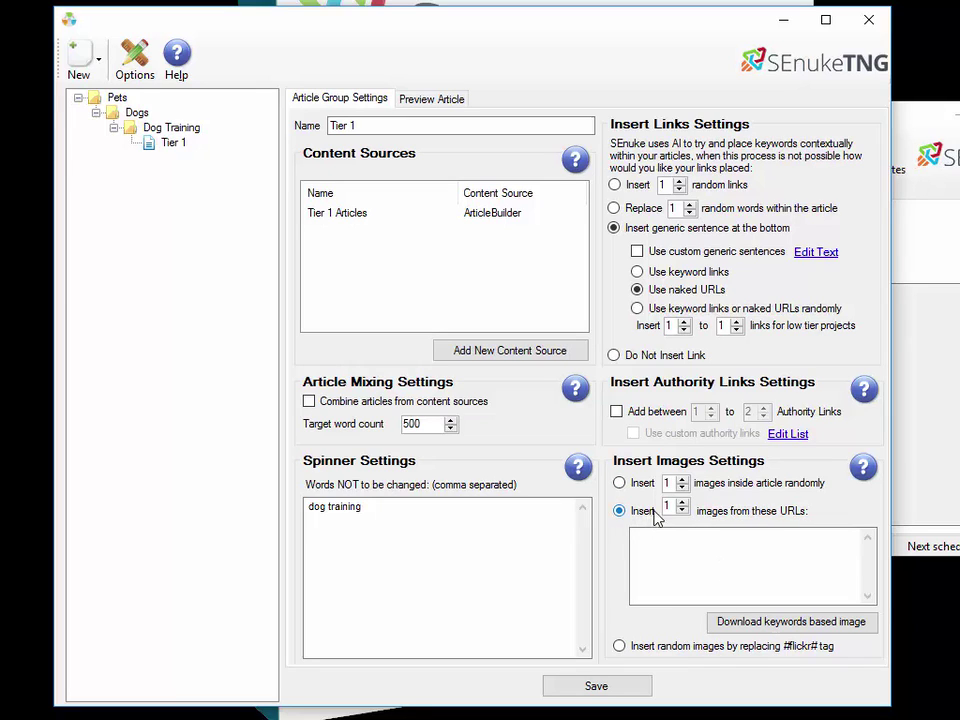
click(738, 551)
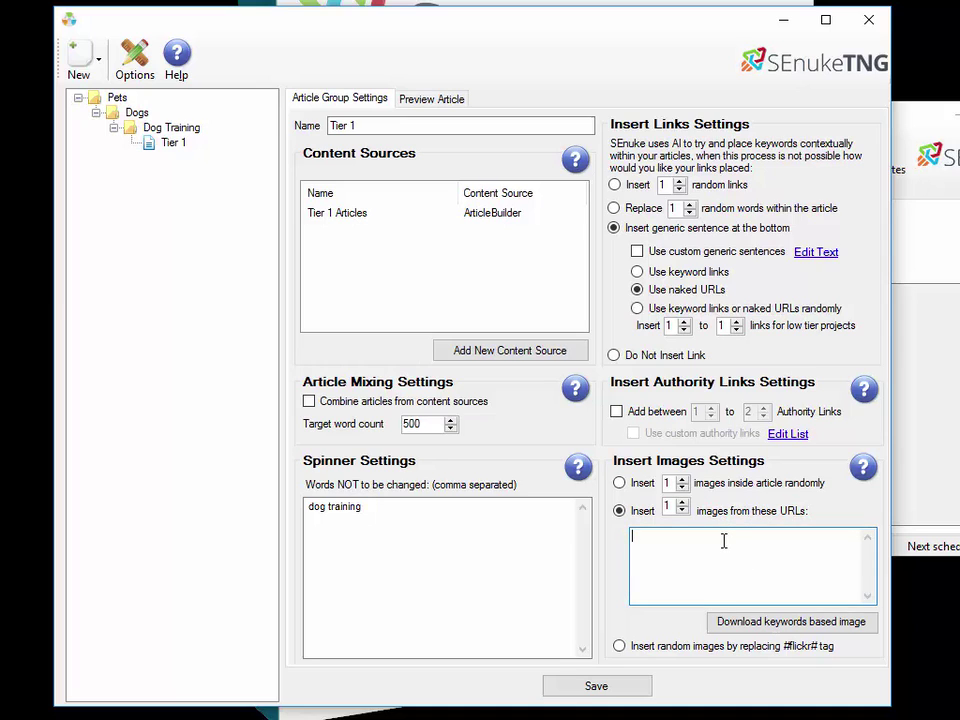
click(762, 625)
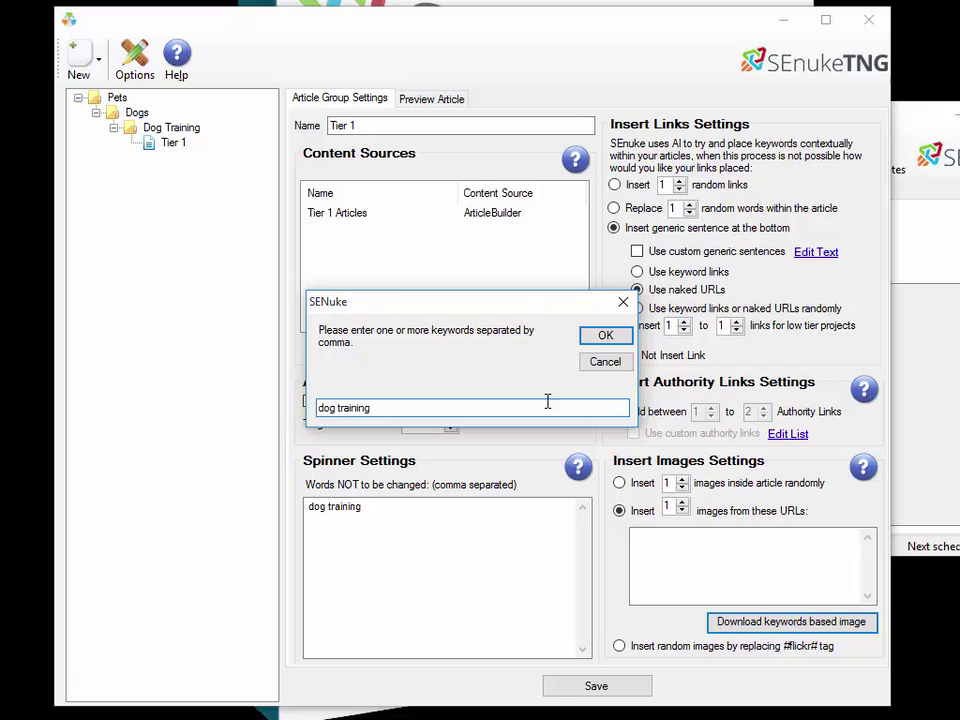
click(590, 338)
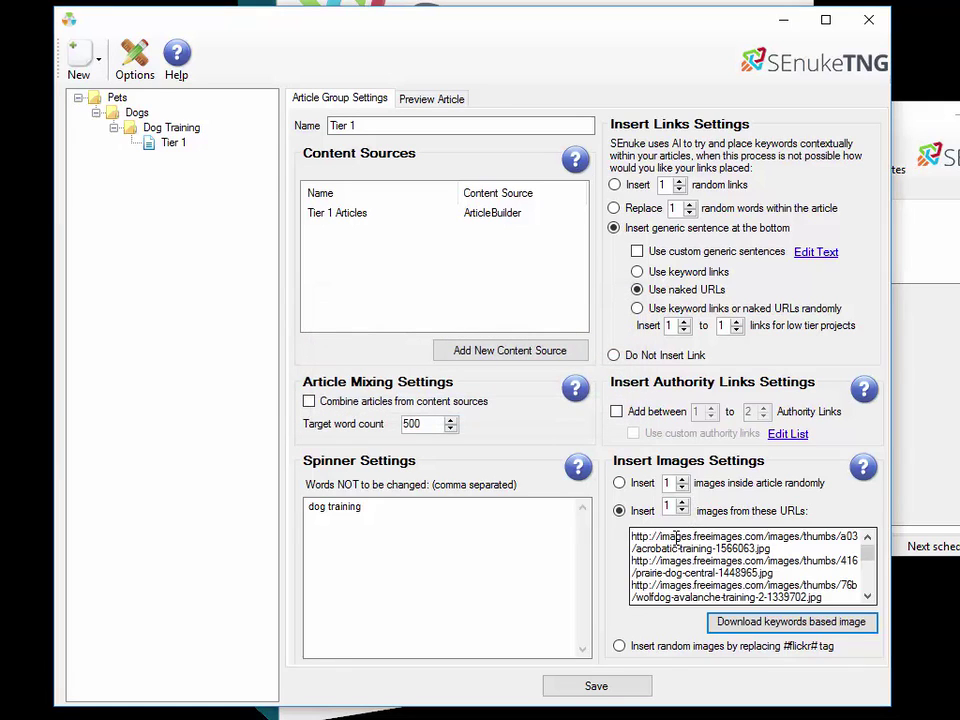
Look through the list of downloaded image URLs.
click(867, 596)
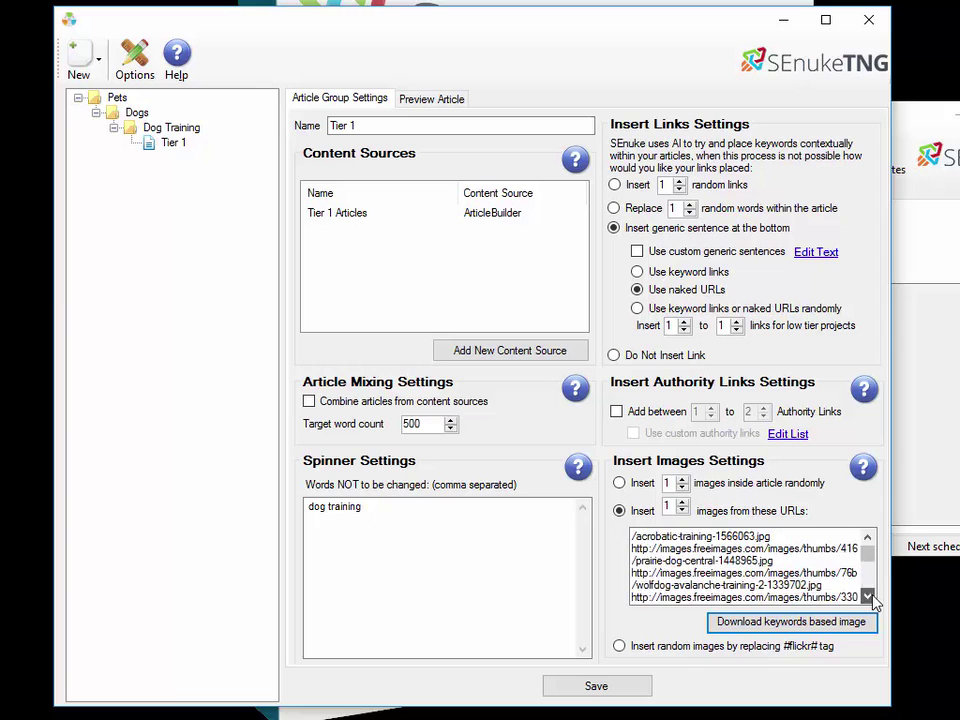
click(867, 596)
click(867, 596)
click(867, 596)
click(867, 596)
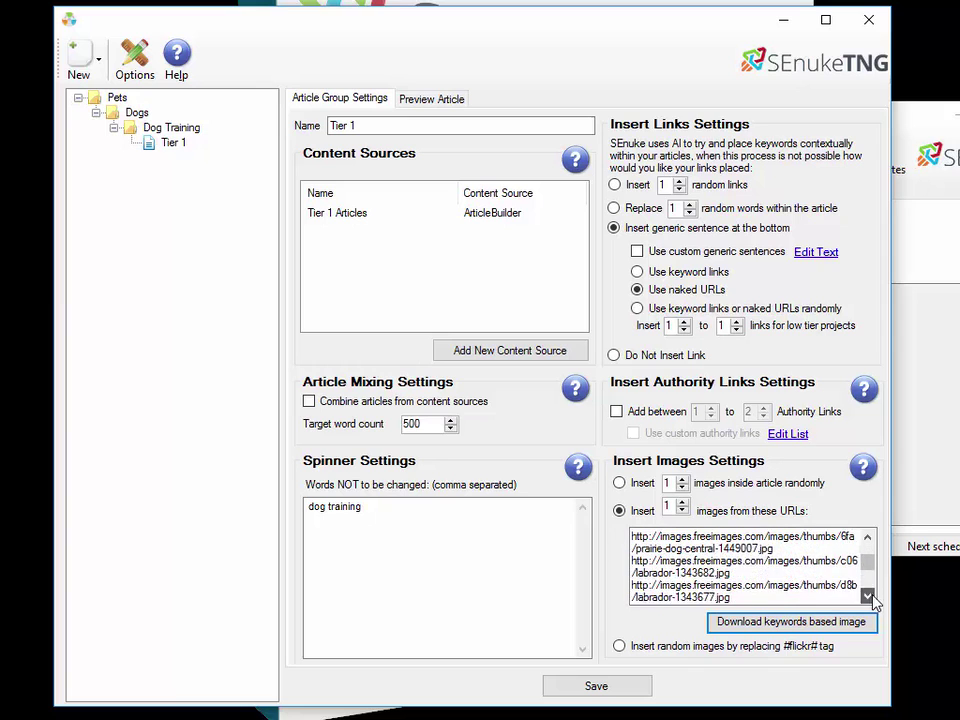
click(867, 596)
click(867, 596)
click(867, 596)
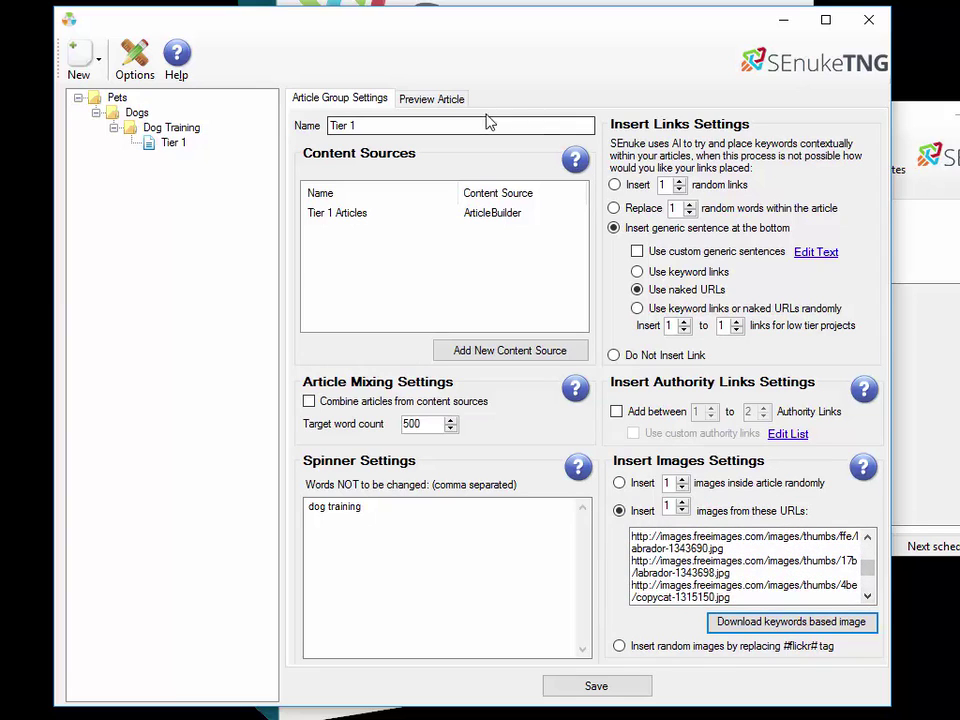
Spin four article previews and check the image from the URL list inserted in each.
click(434, 100)
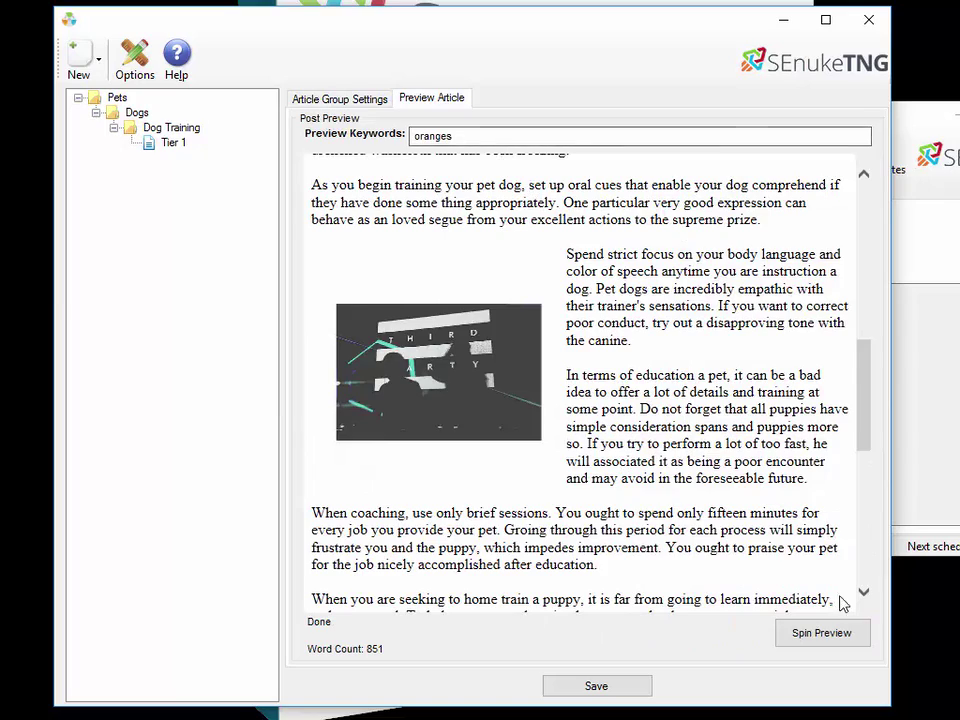
click(835, 633)
scroll(640, 495, down, 5)
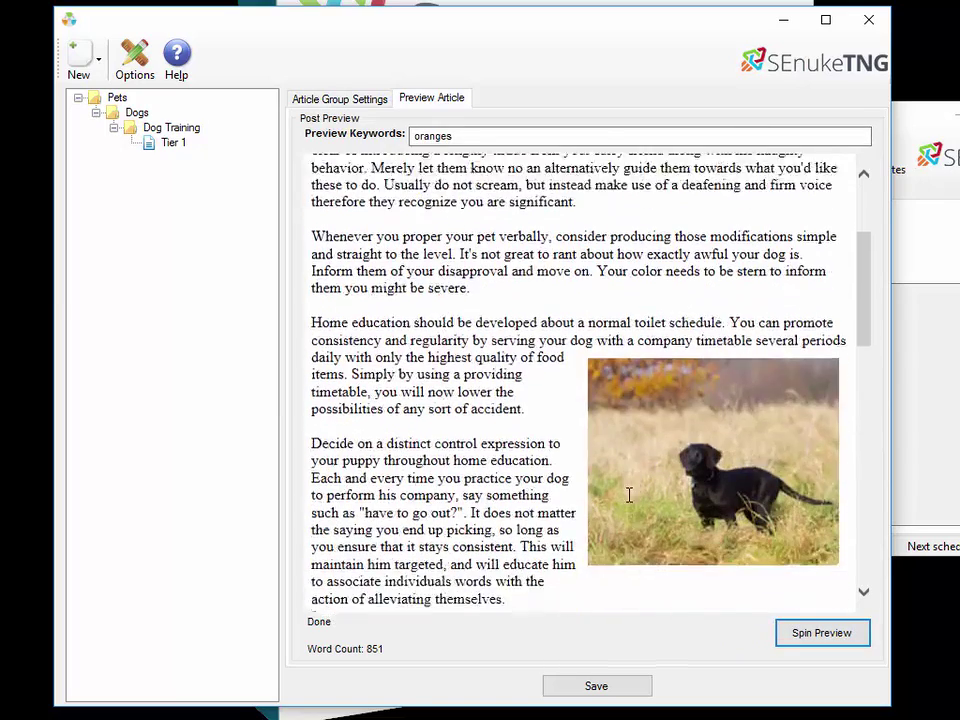
scroll(629, 495, down, 2)
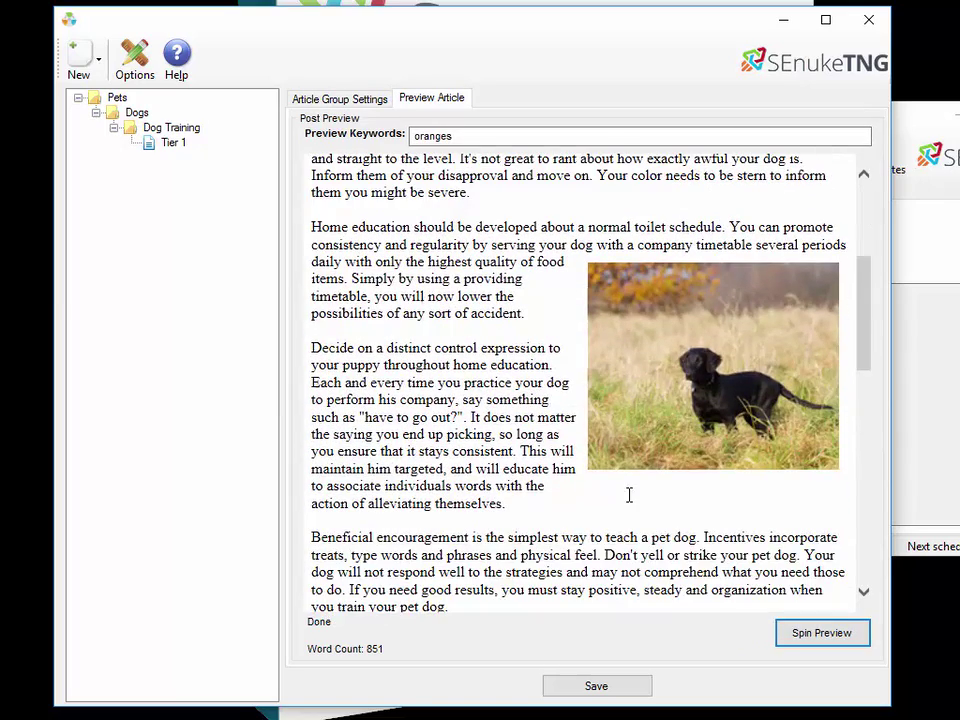
click(804, 628)
scroll(636, 426, down, 8)
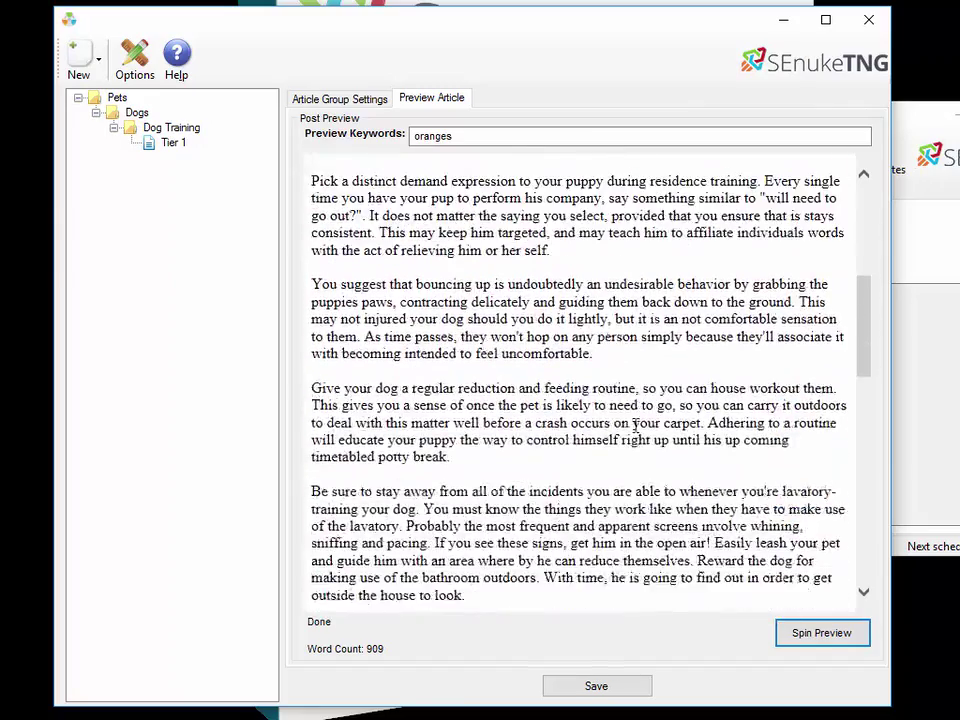
scroll(634, 426, down, 12)
scroll(634, 426, up, 2)
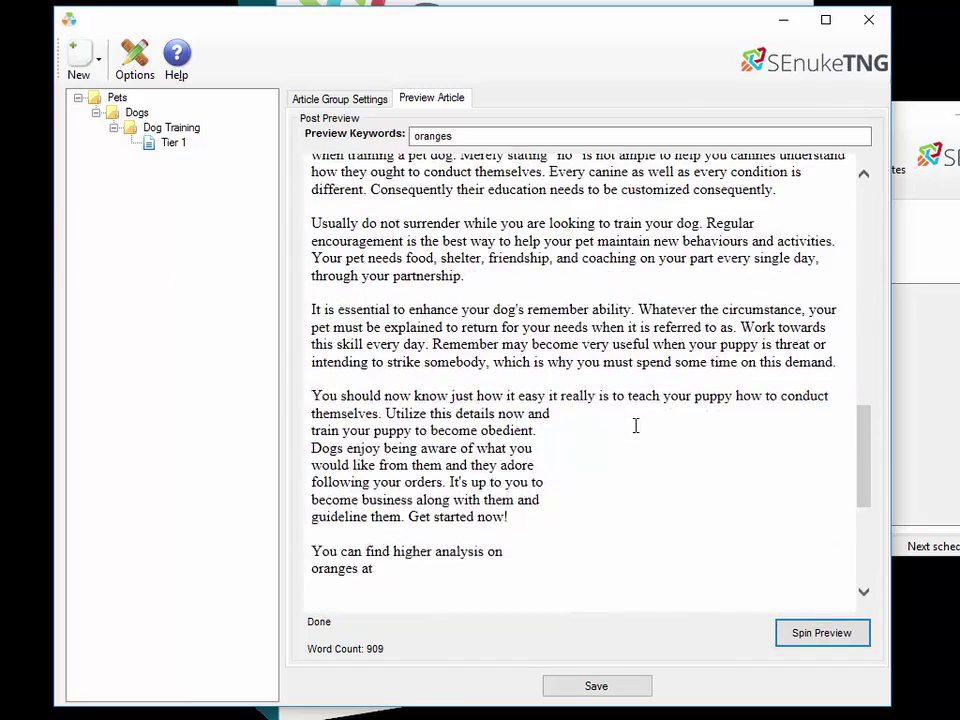
scroll(635, 426, up, 1)
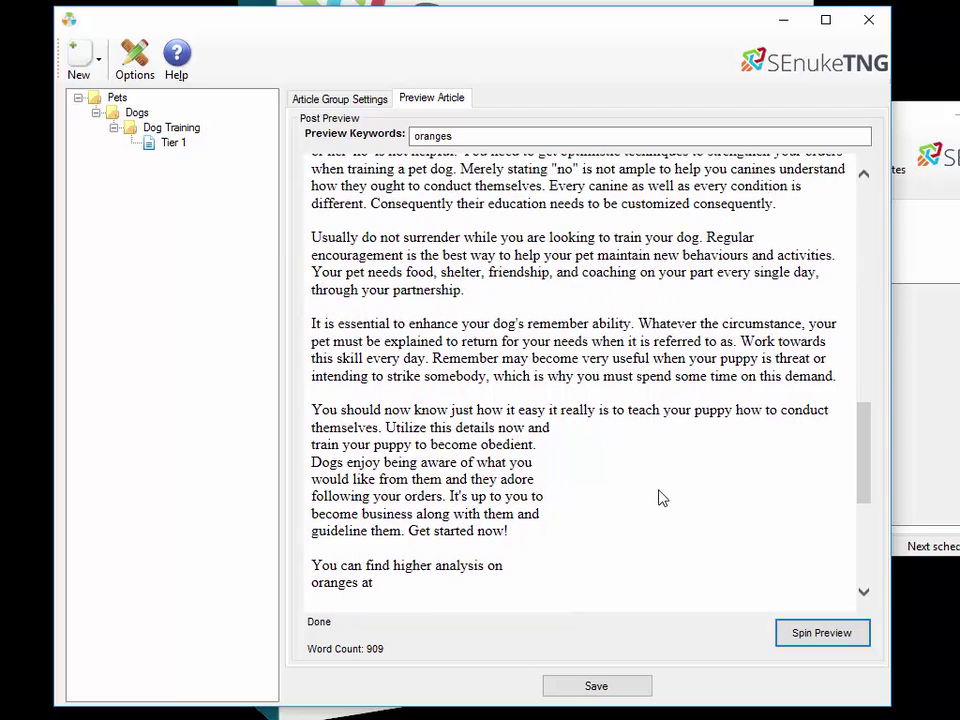
click(814, 637)
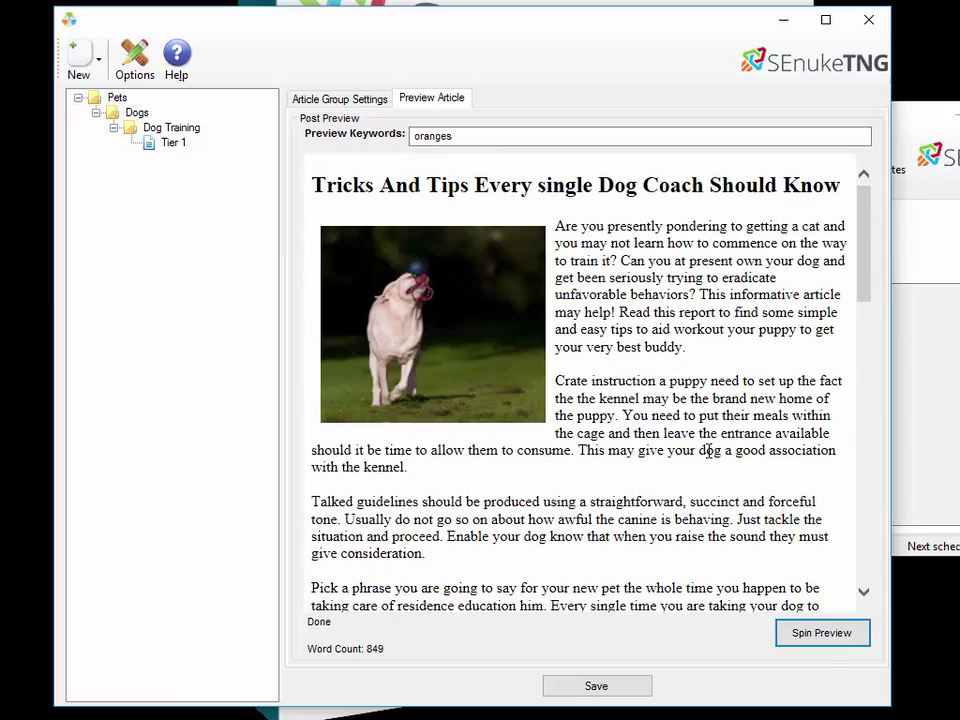
click(831, 641)
scroll(671, 497, down, 10)
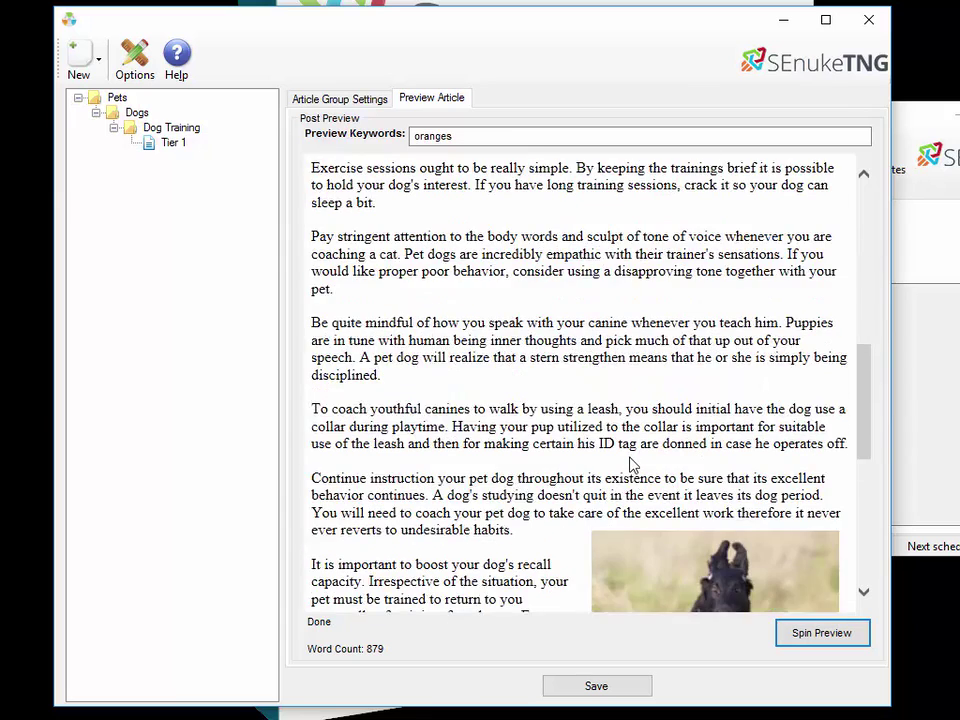
scroll(632, 465, down, 4)
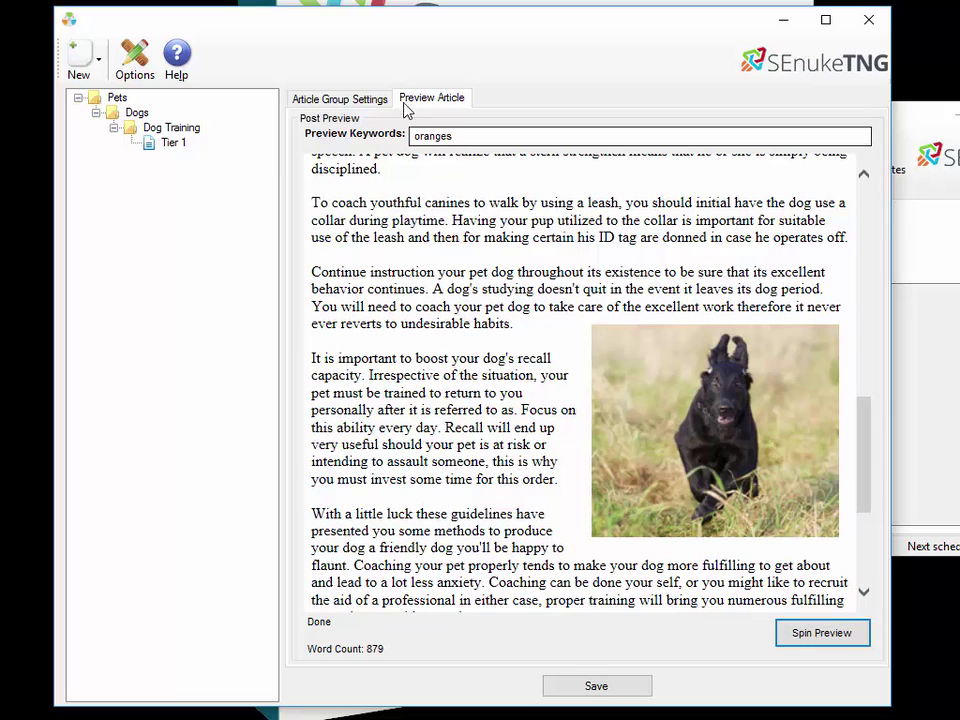
Set the Tier 1 group to insert 1 random link and add between 1 and 1 authority links, then save the article group.
click(352, 99)
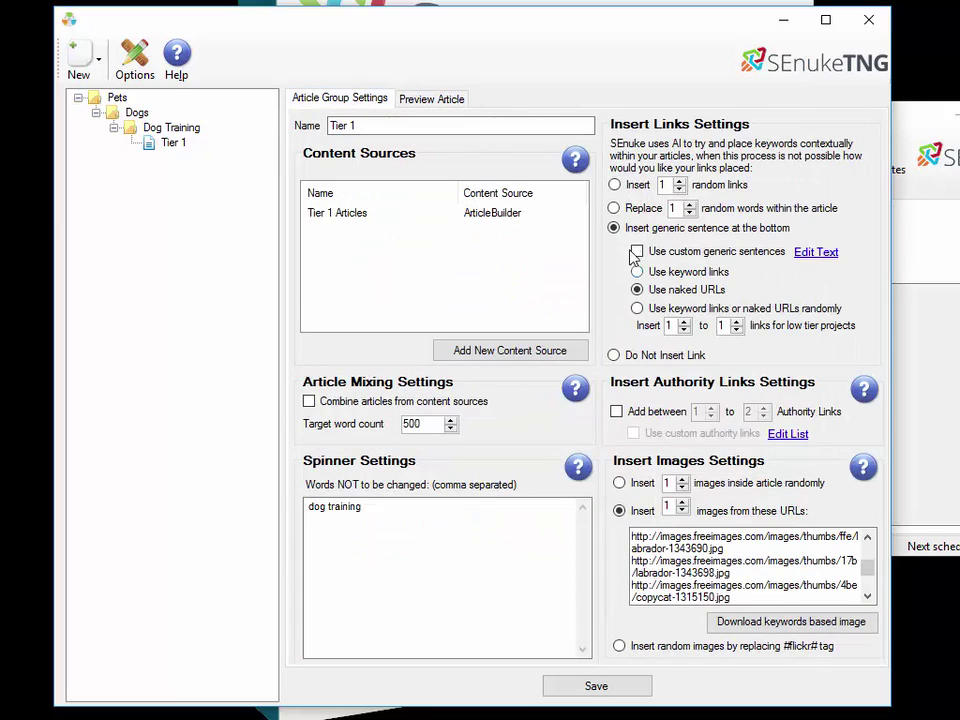
click(614, 185)
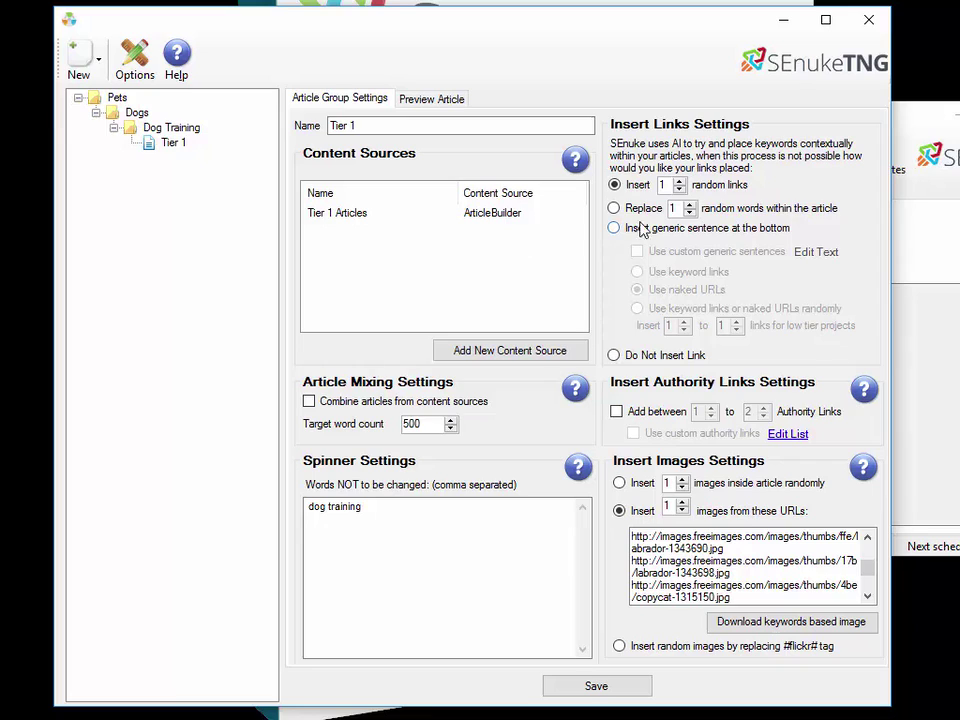
click(618, 412)
click(763, 416)
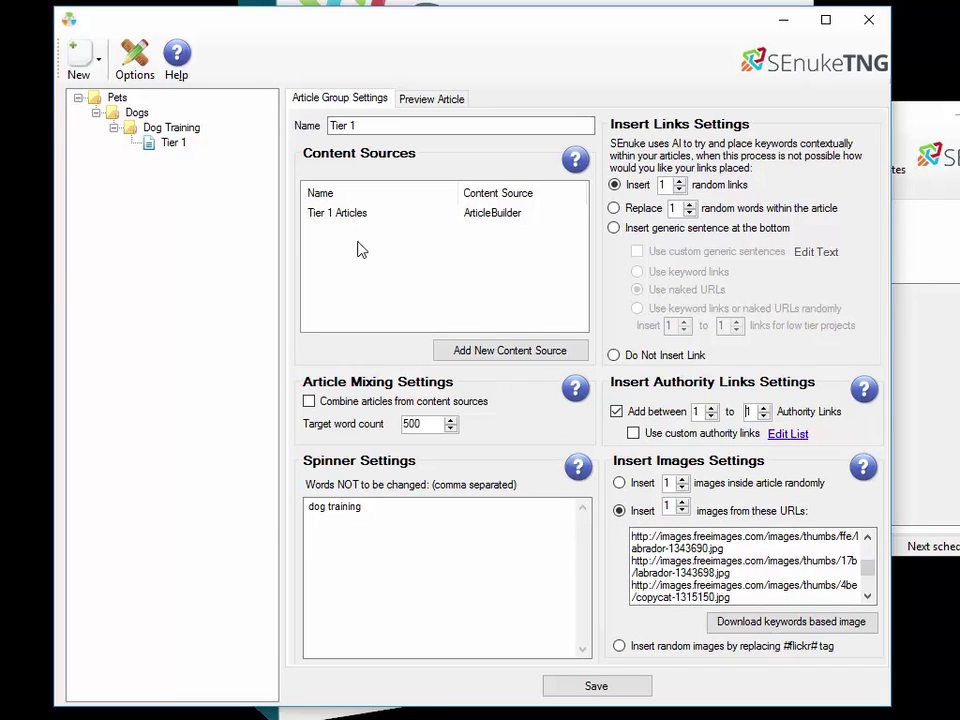
click(580, 684)
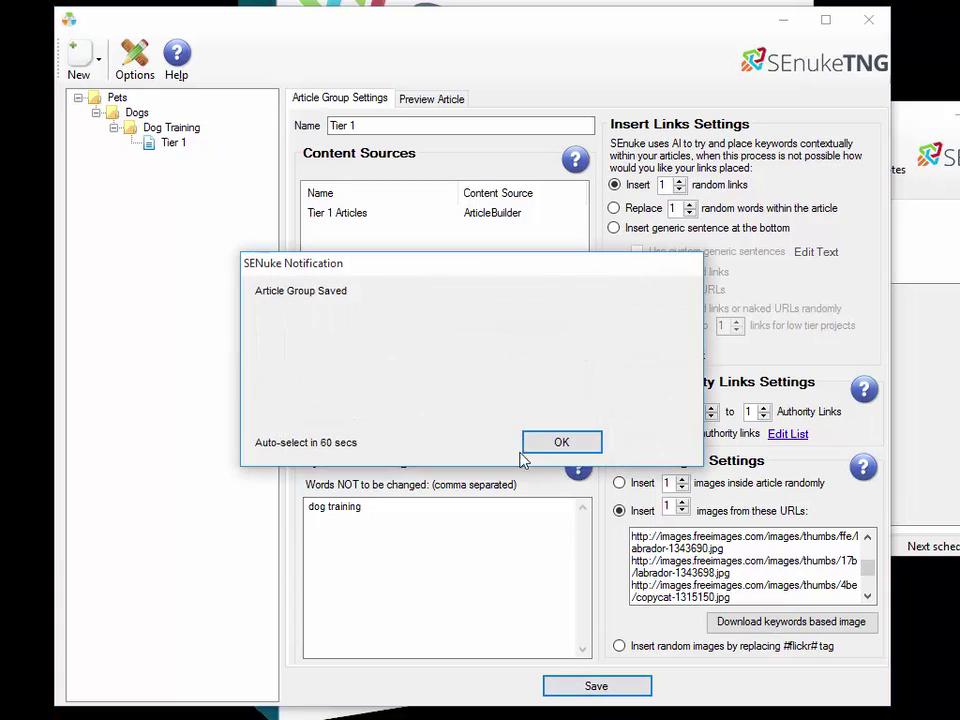
click(555, 443)
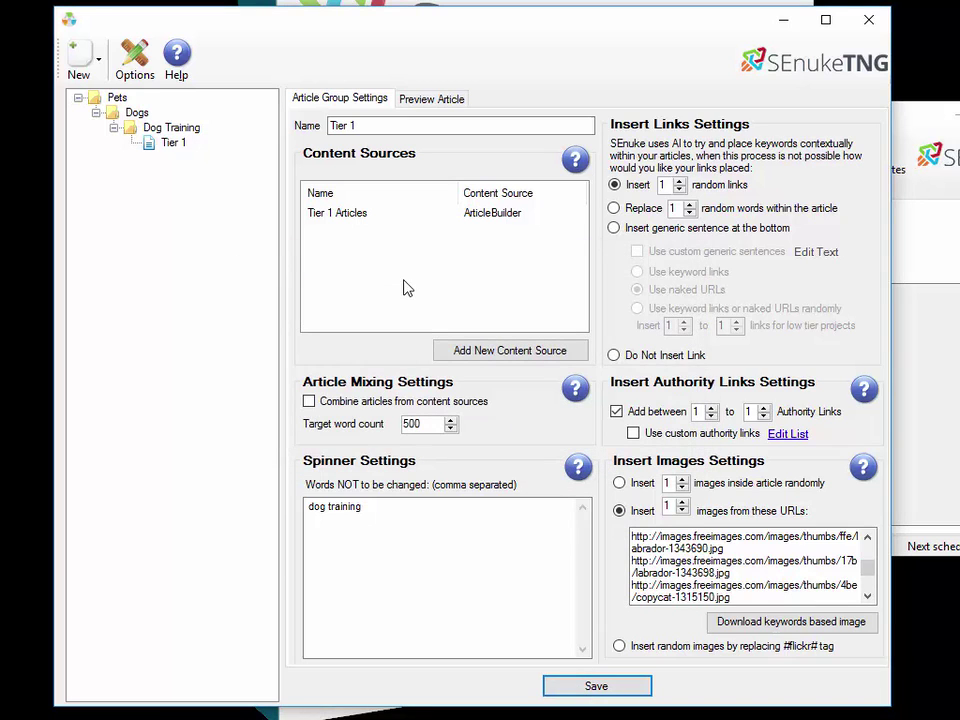
Create a new bookmarking content group in the Dog Training niche and begin adding a content source to it.
click(145, 128)
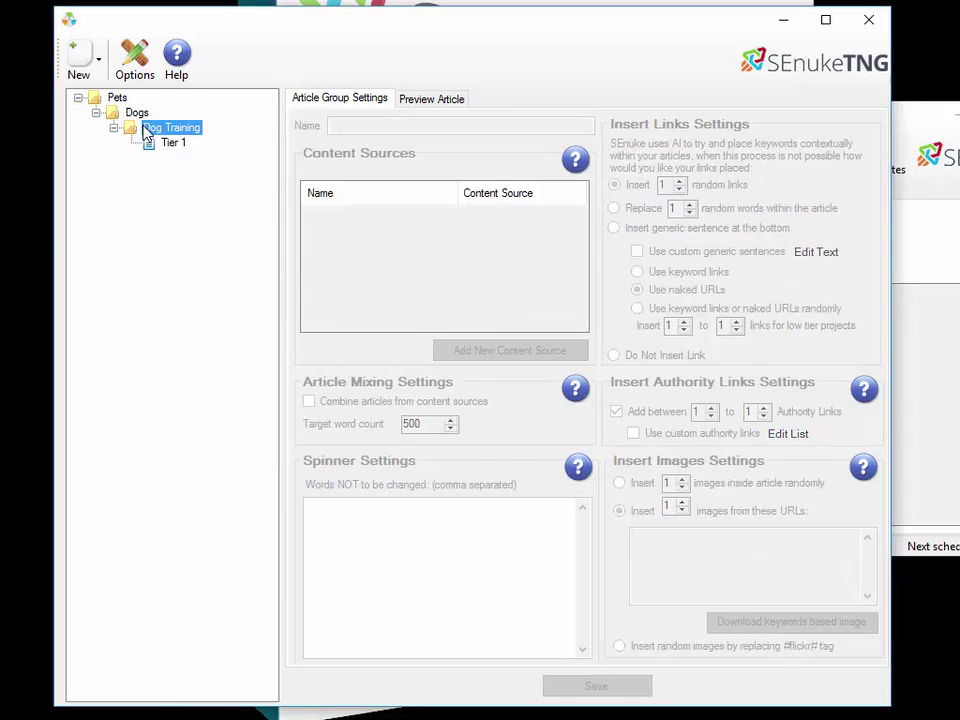
click(101, 65)
click(102, 67)
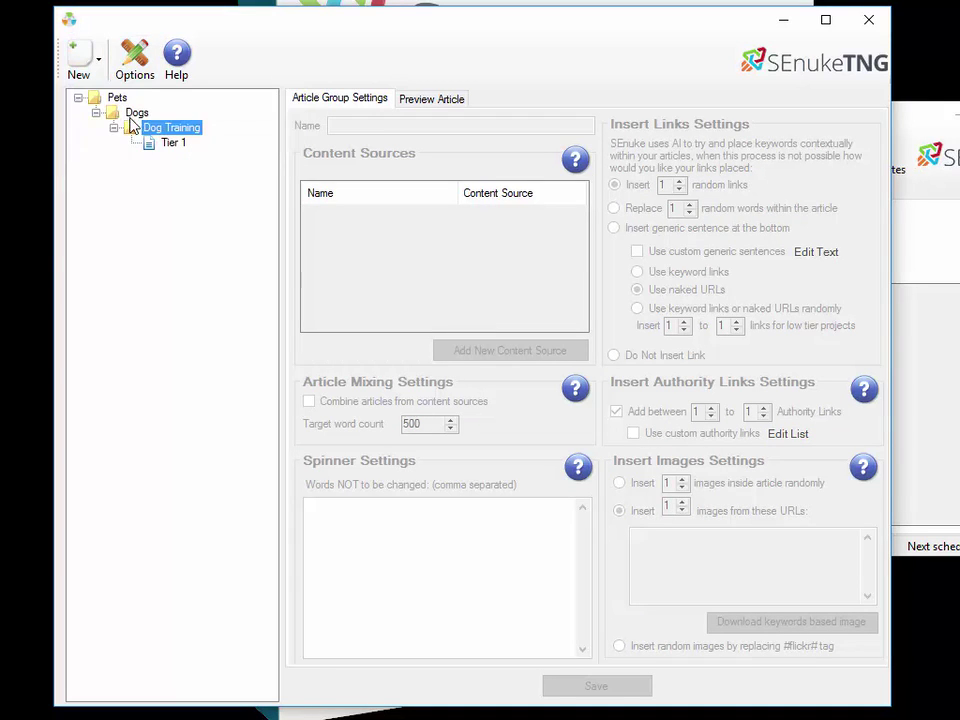
click(101, 70)
click(300, 336)
click(102, 72)
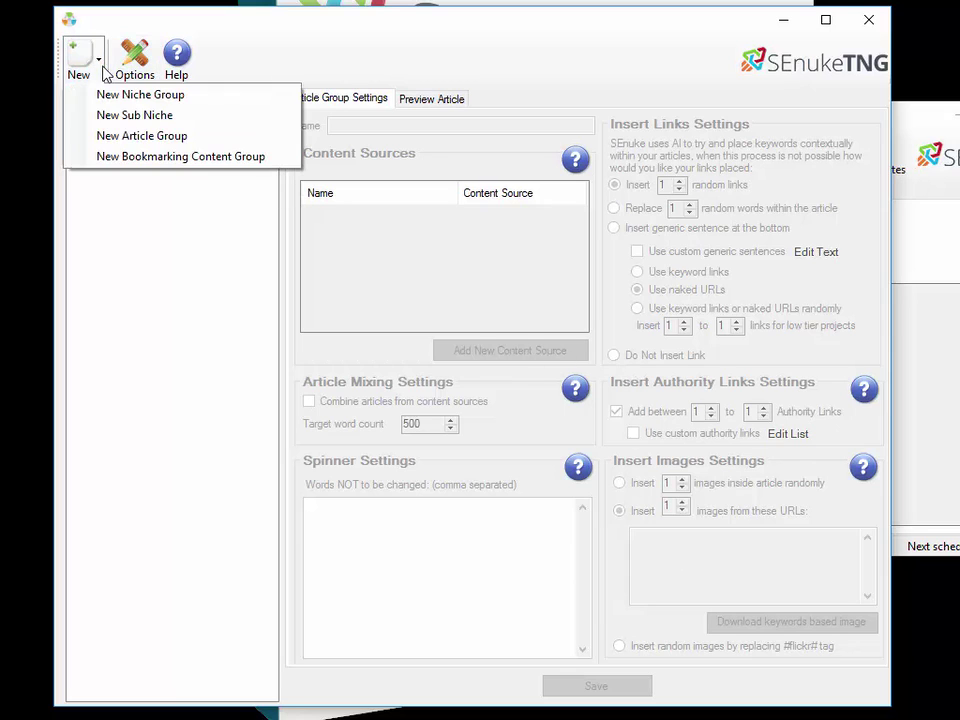
click(165, 217)
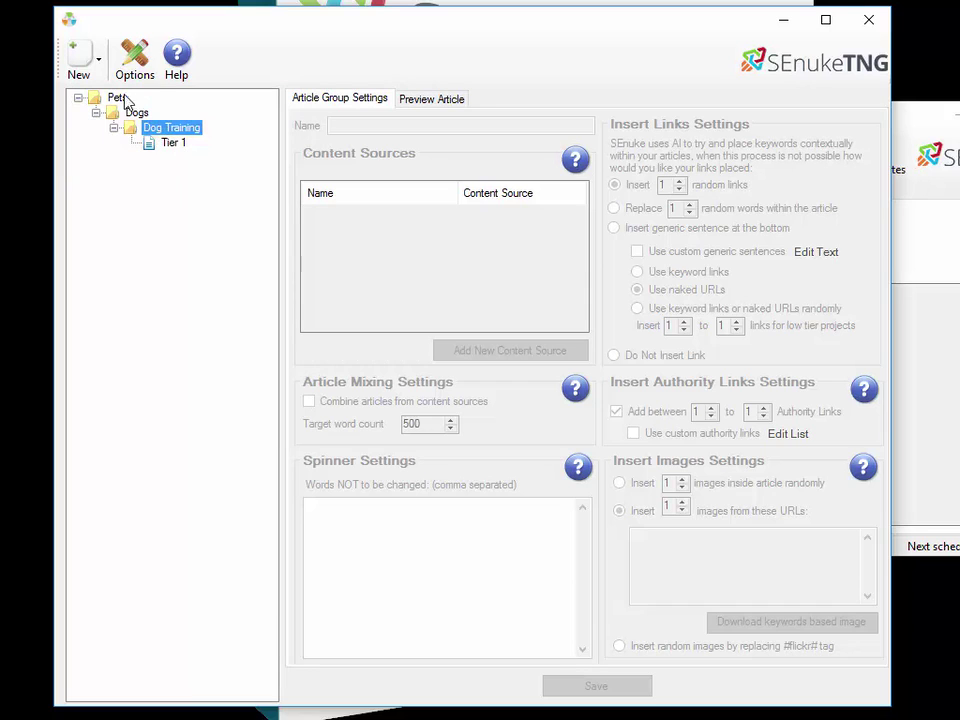
click(103, 74)
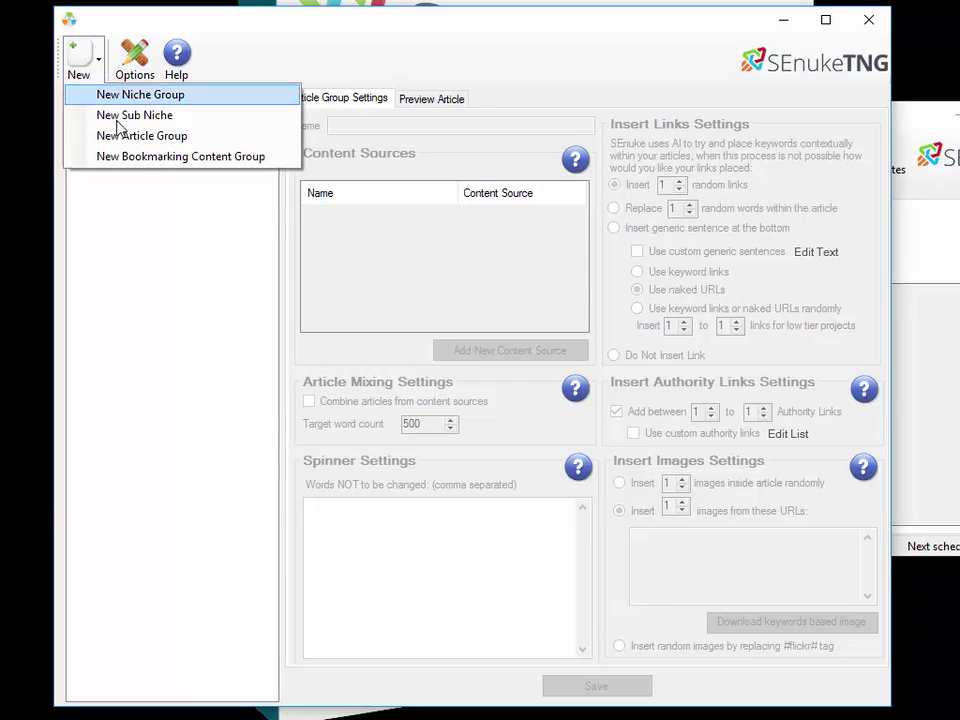
click(139, 158)
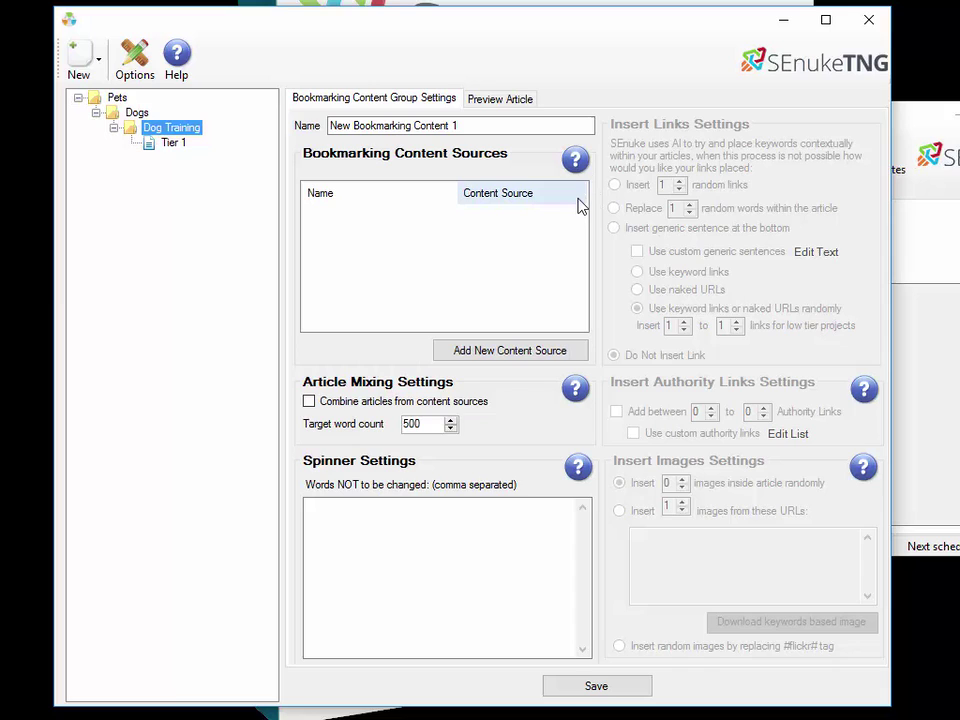
click(455, 539)
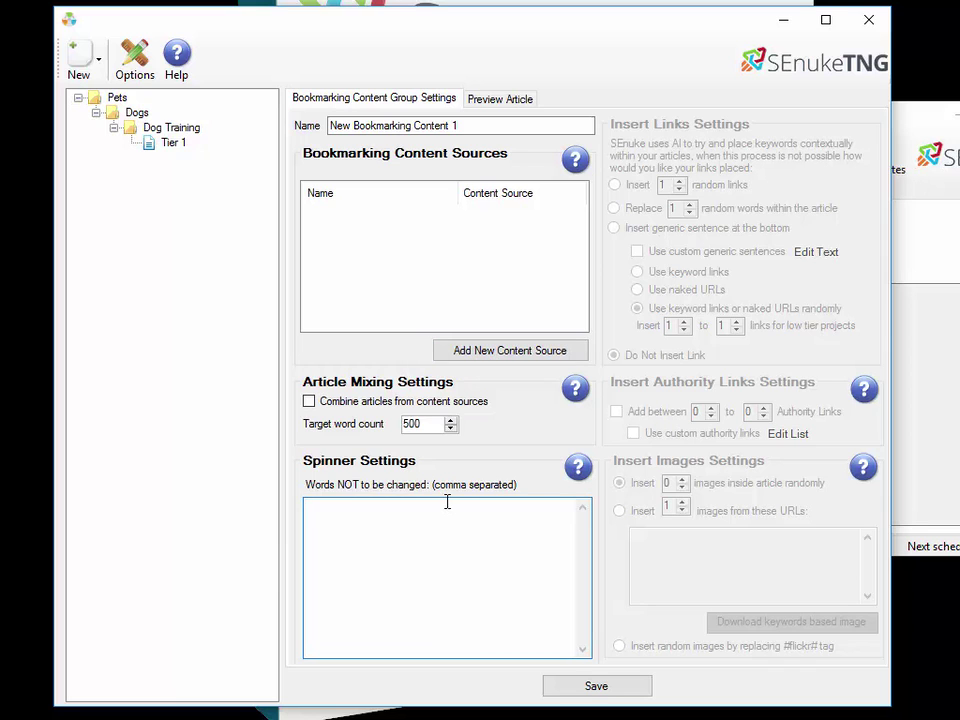
click(467, 356)
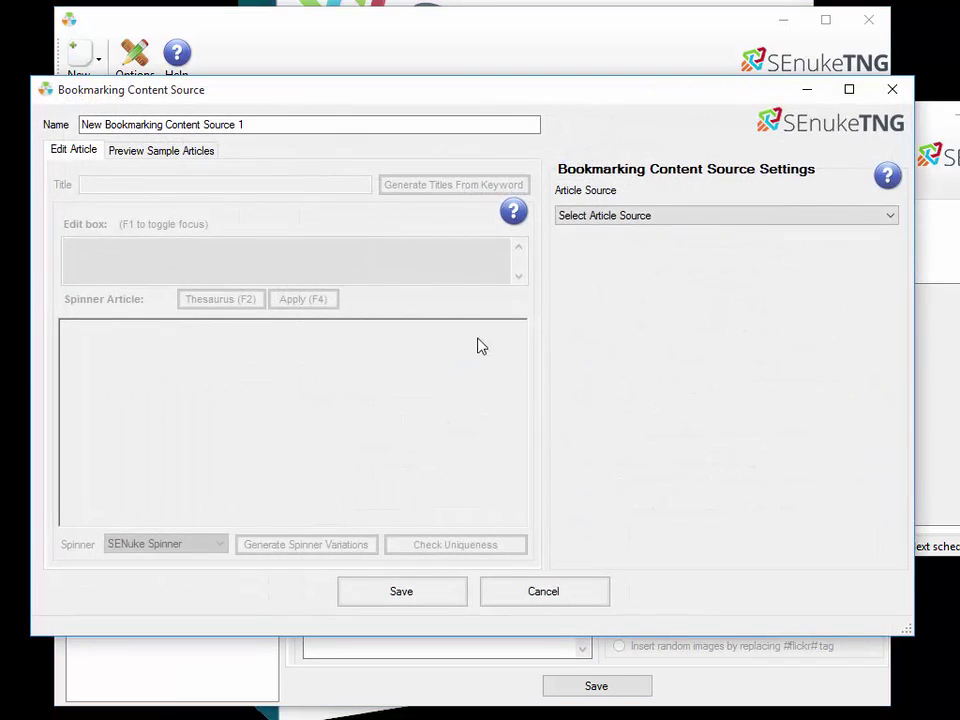
Try Article Builder and Kontent Machine as the article source, choosing the uploaded Dog Training campaign for Kontent Machine.
click(650, 217)
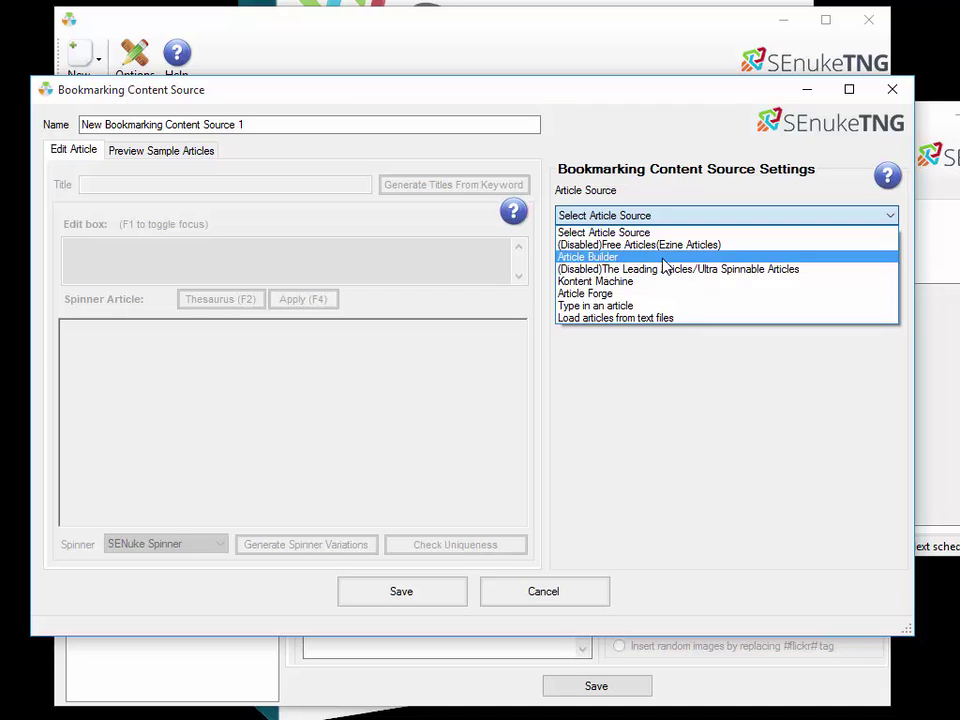
click(665, 259)
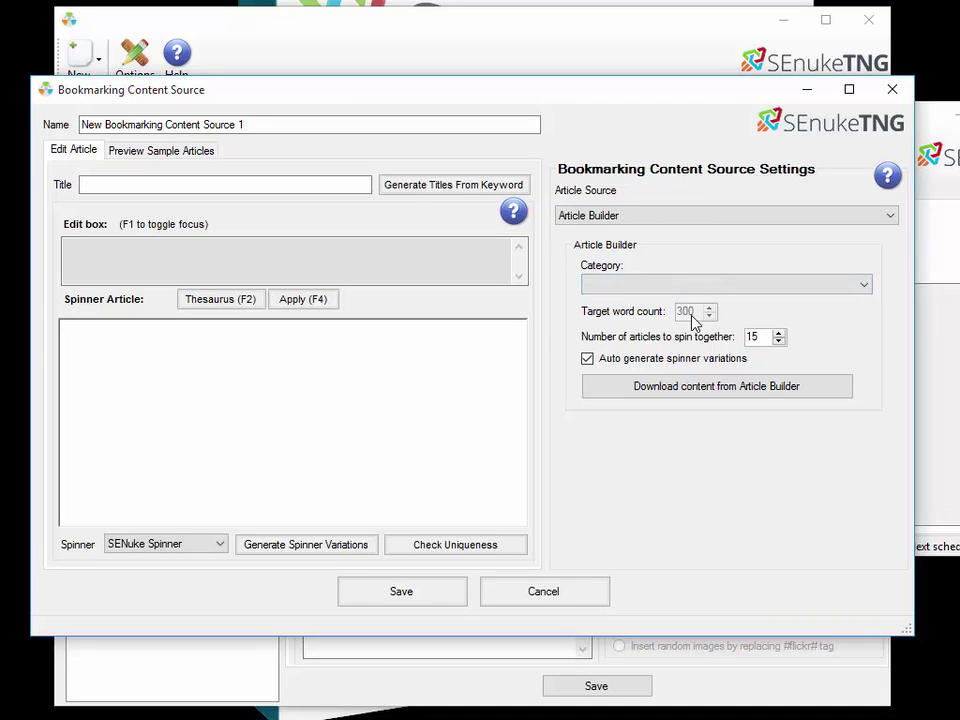
click(642, 216)
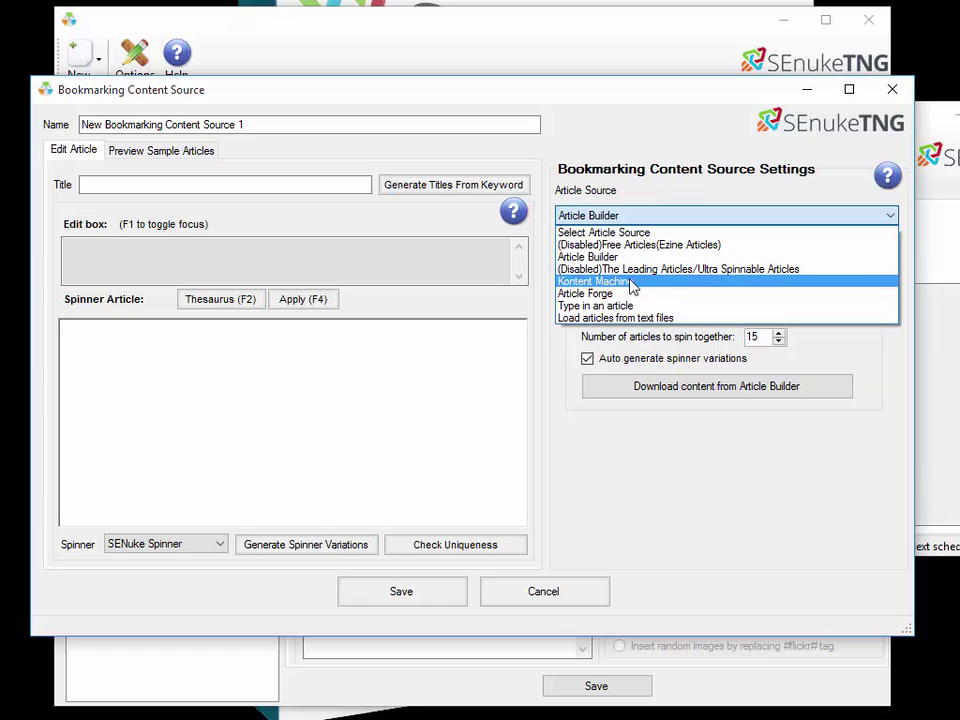
click(632, 284)
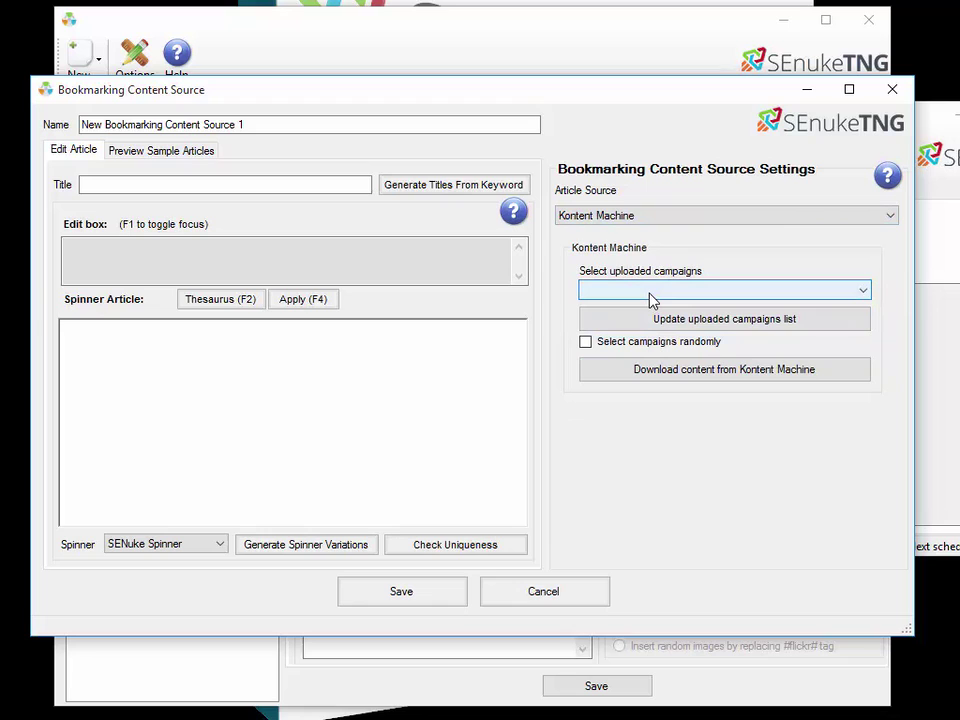
click(652, 300)
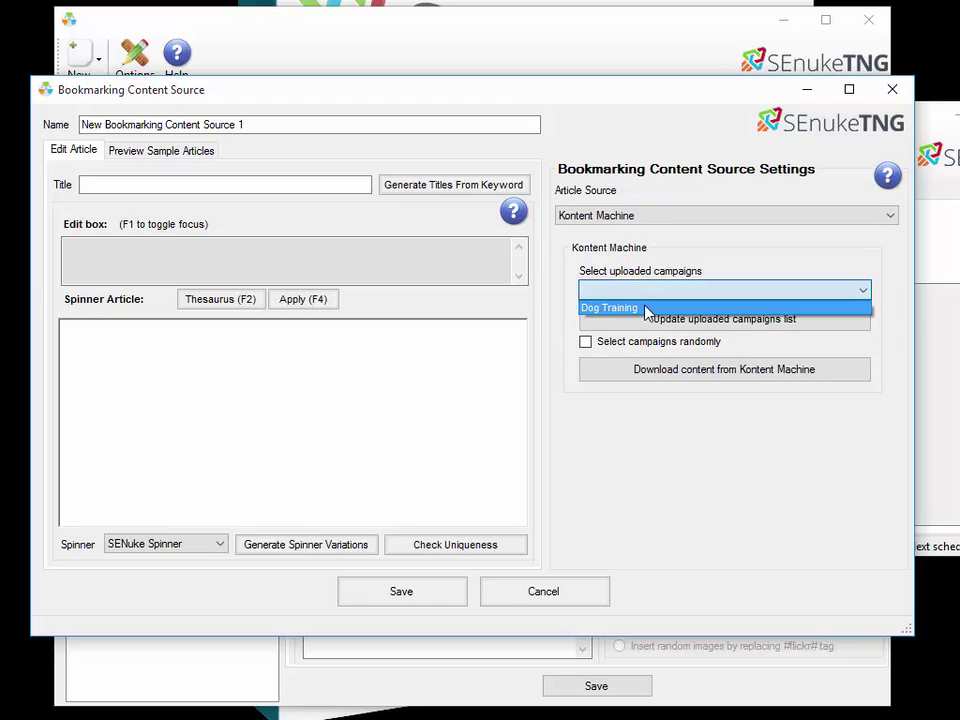
click(647, 309)
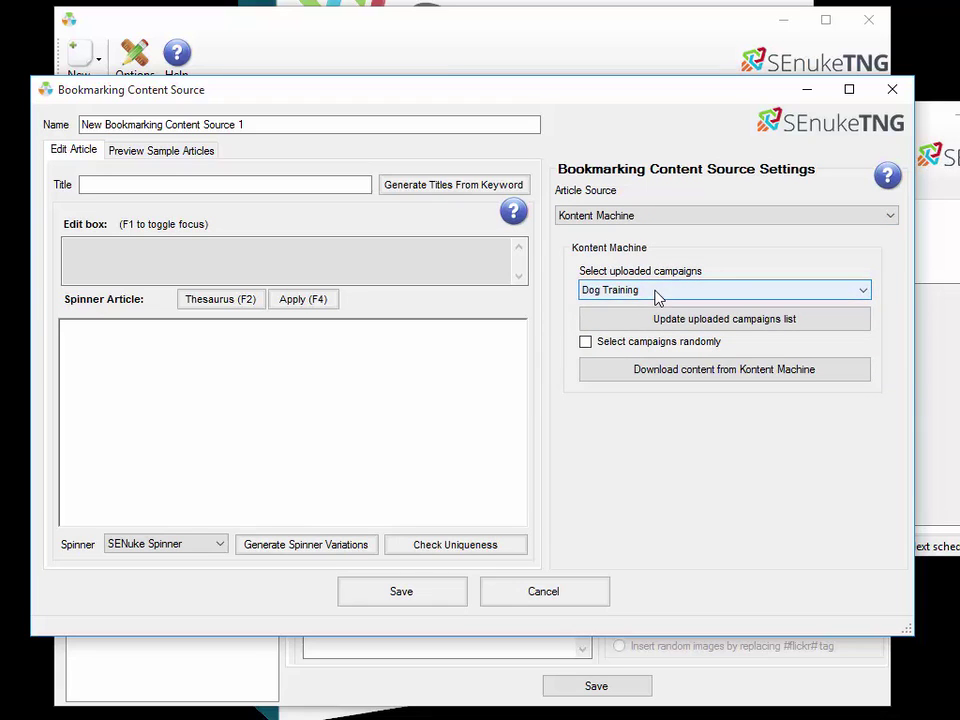
Download Article Forge content for the keyword "dog training" with paragraph and sentence variation set to 1, and clear the downloaded article text.
click(651, 217)
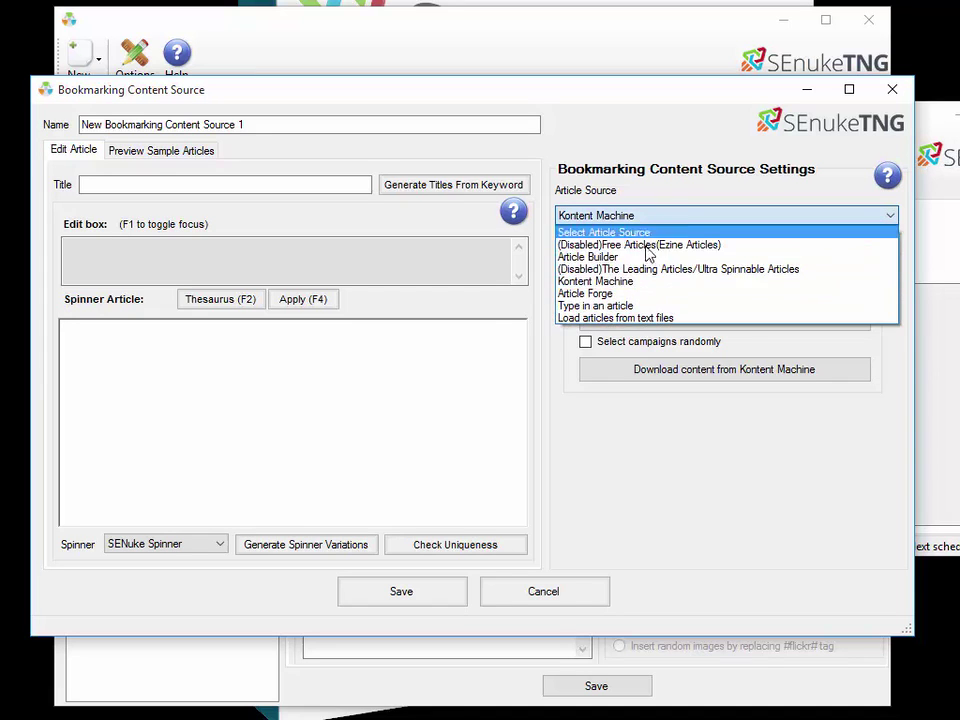
click(622, 294)
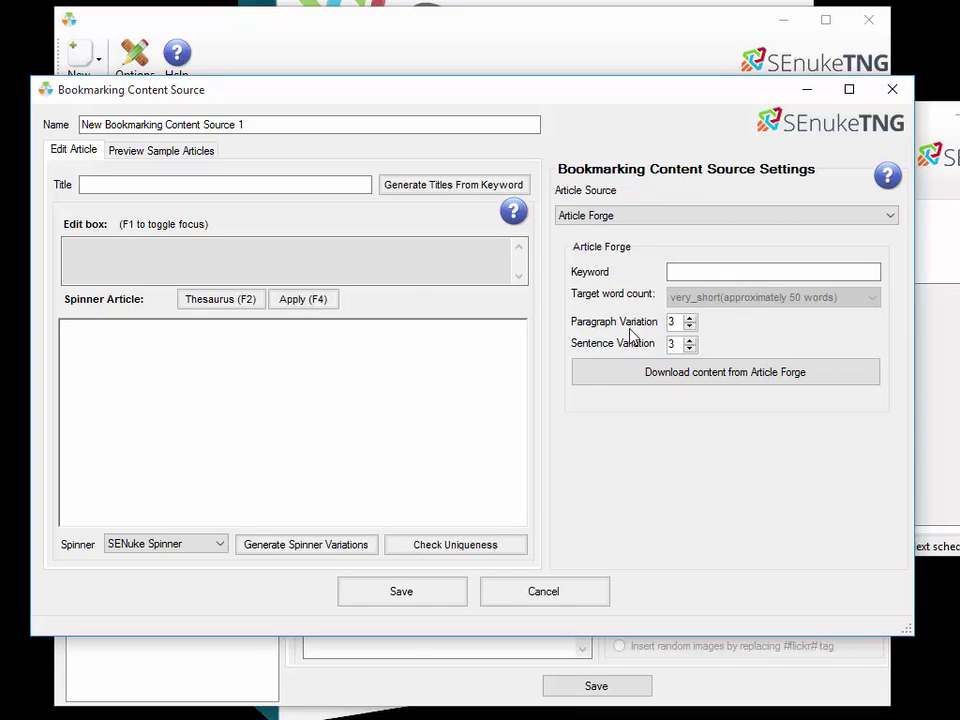
click(678, 271)
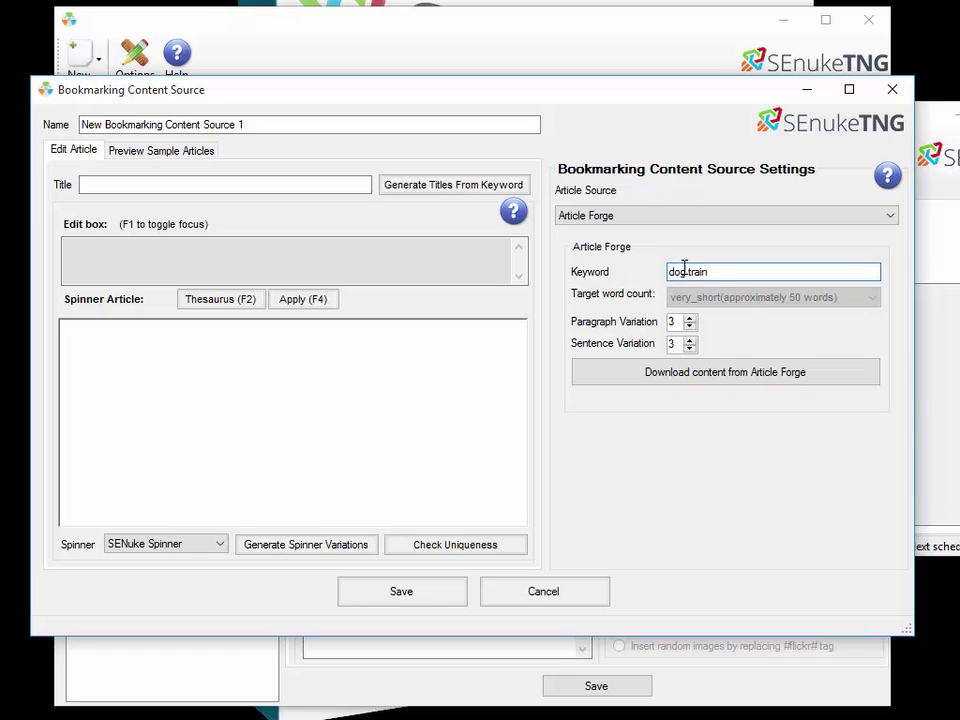
click(689, 327)
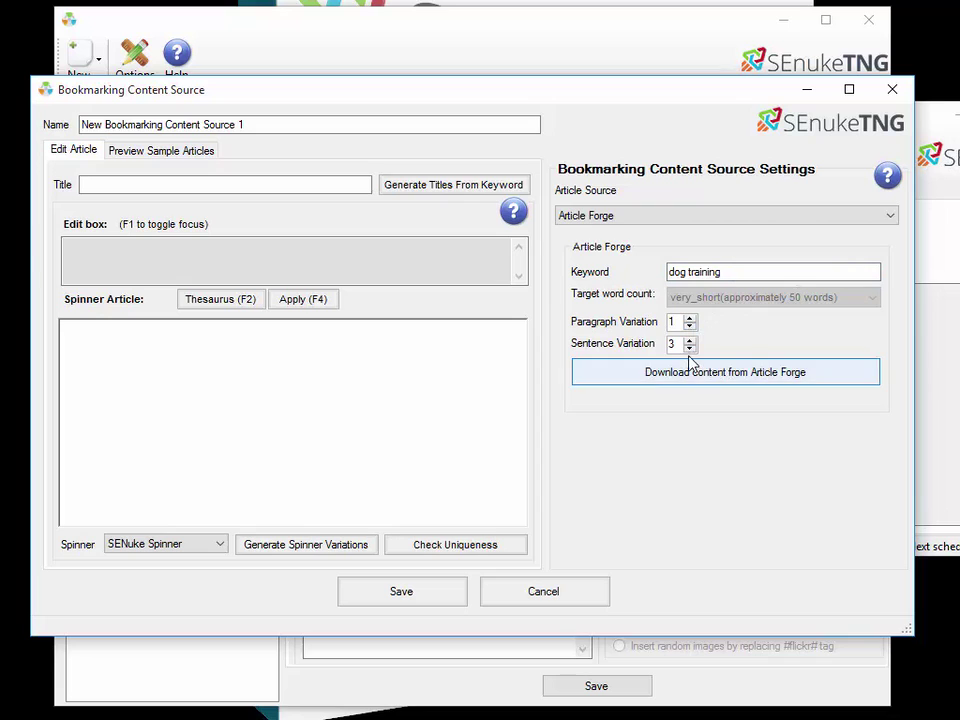
click(689, 348)
click(689, 348)
click(690, 378)
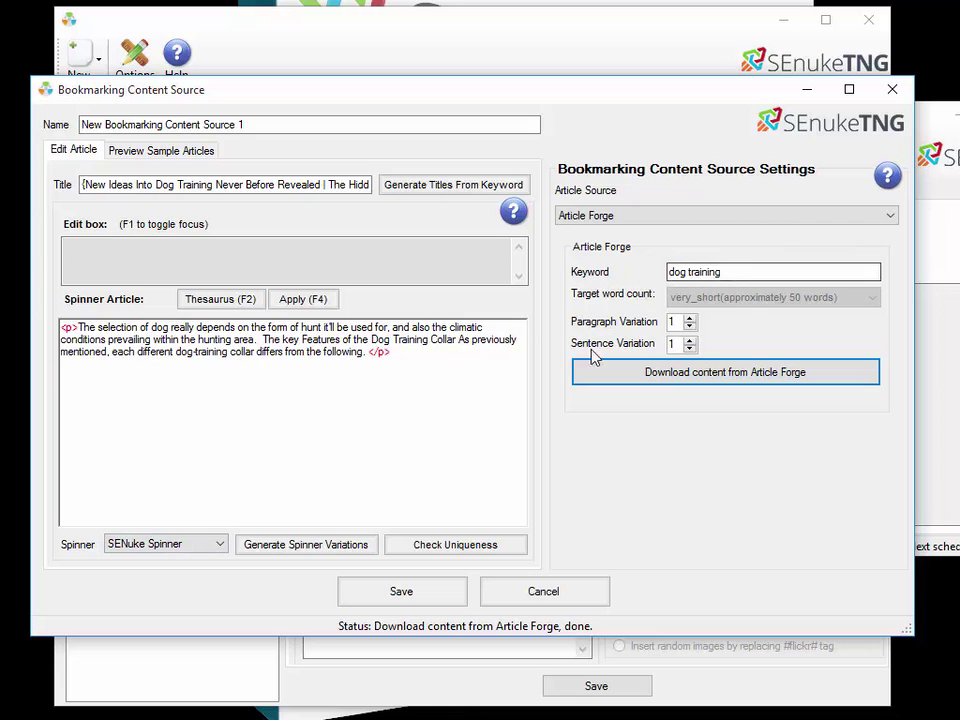
drag(452, 407, 40, 320)
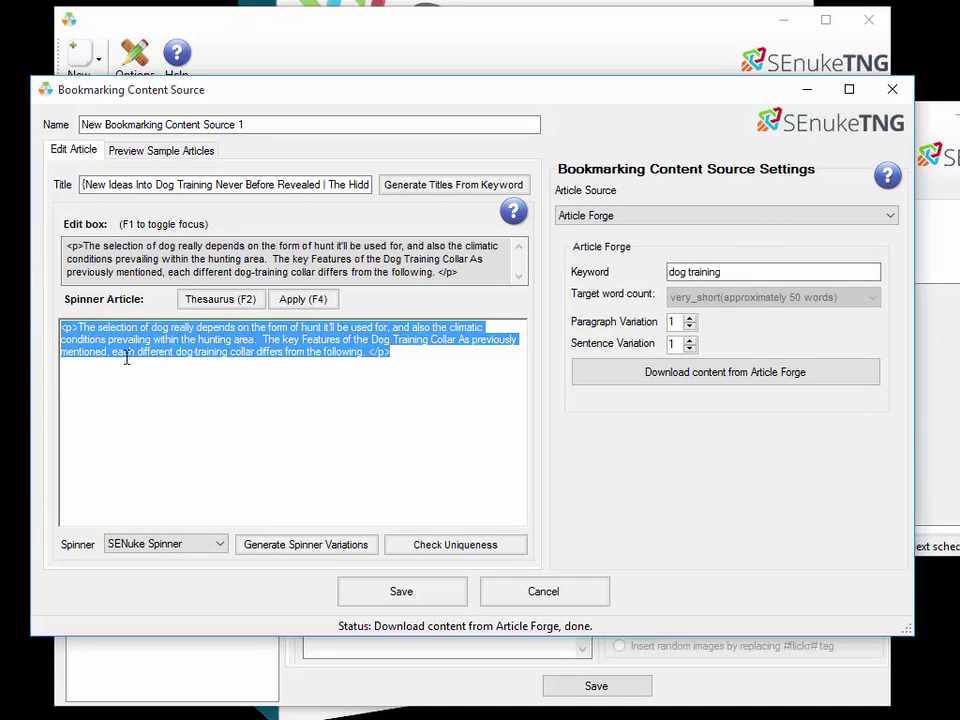
key(Delete)
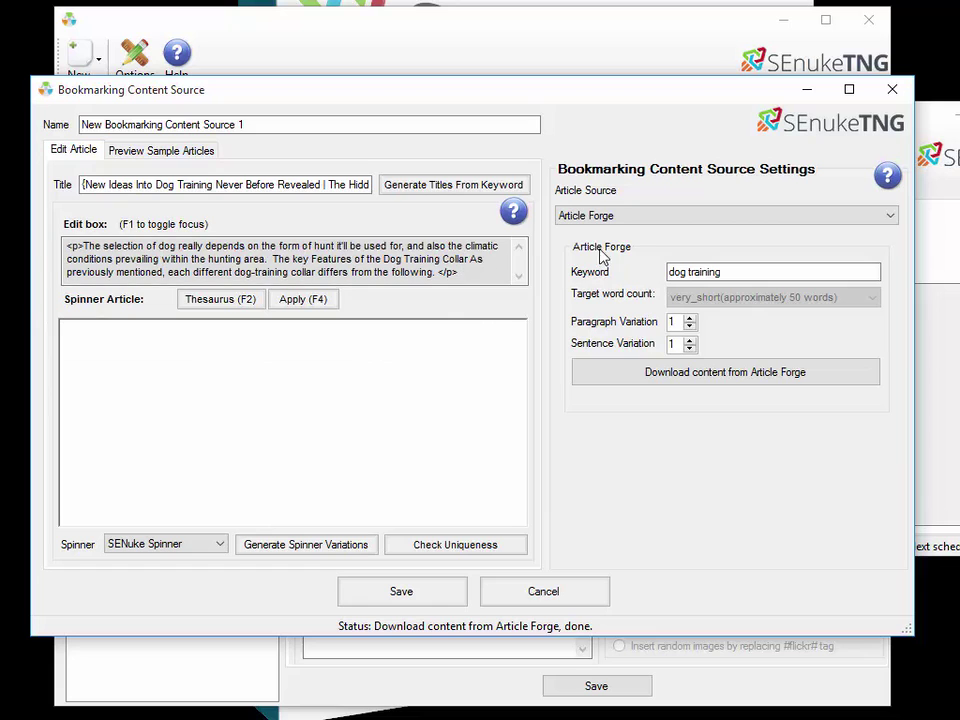
Download bookmarking content from Article Builder in the dog training category, with auto-generated spinner variations turned off.
click(606, 216)
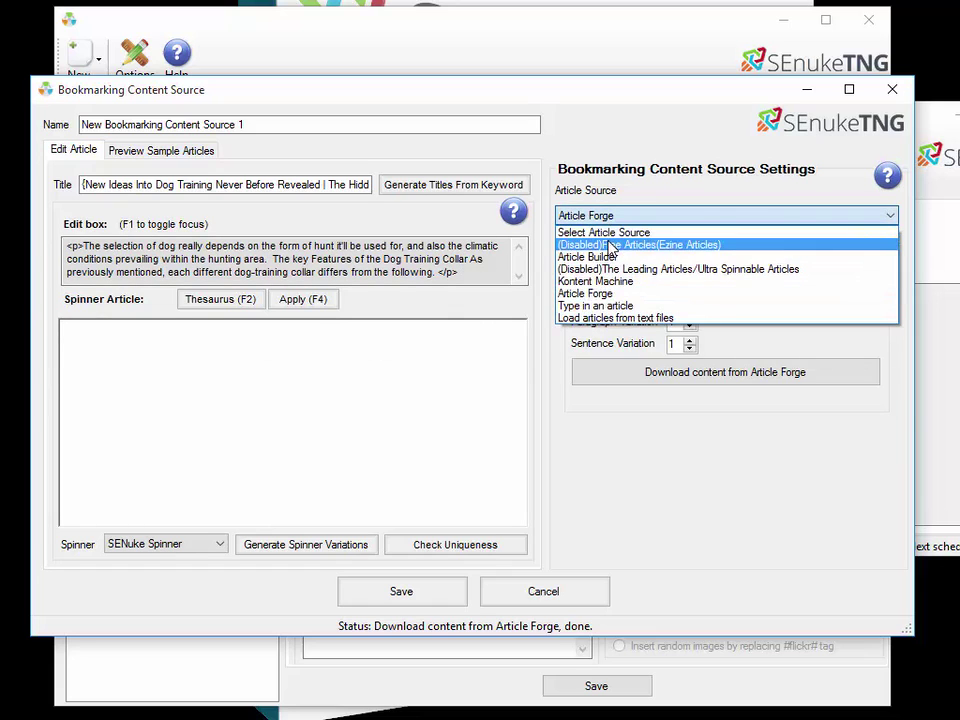
click(614, 257)
click(621, 287)
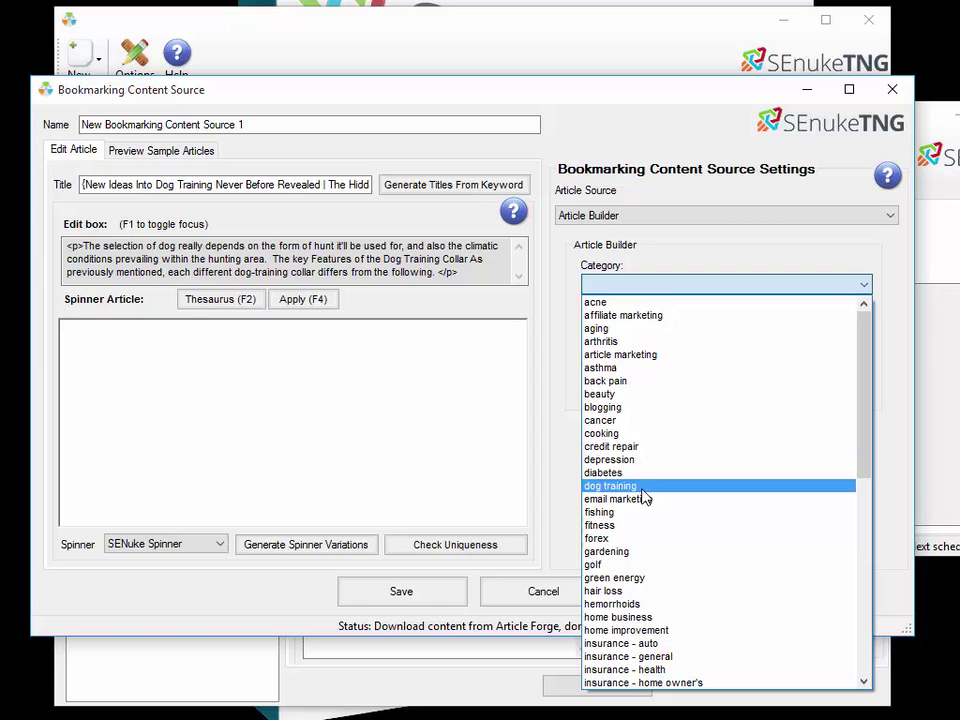
click(642, 487)
click(678, 360)
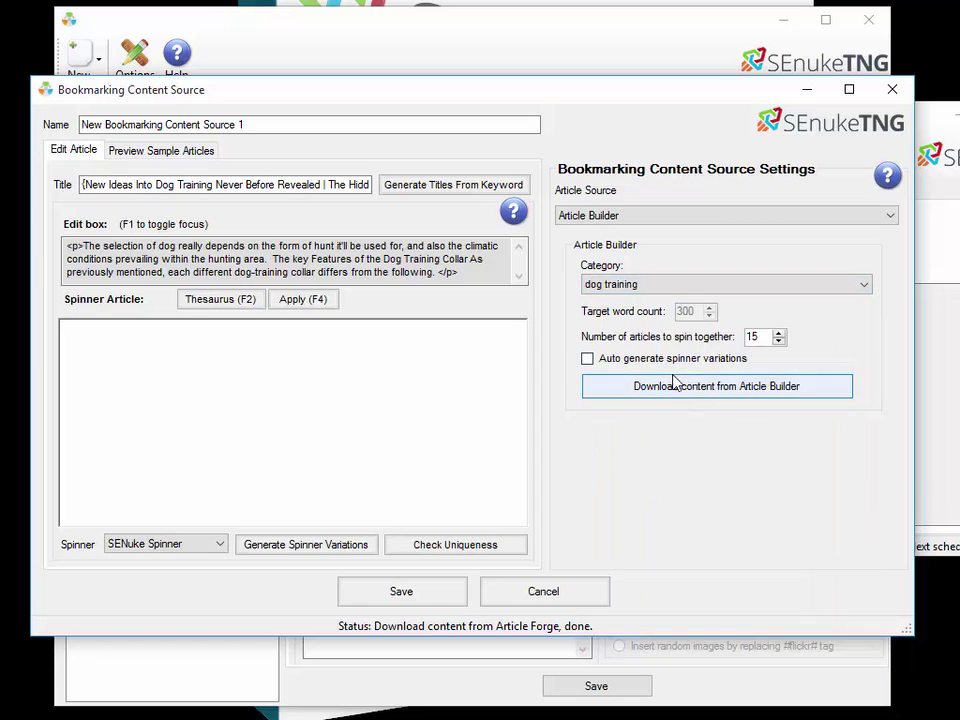
click(673, 386)
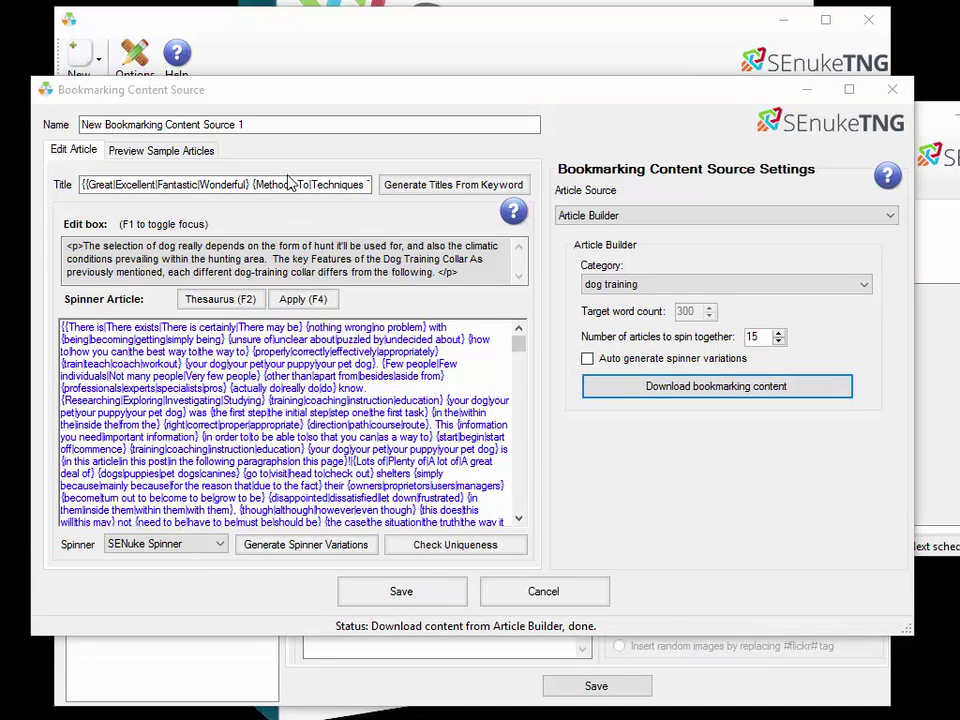
Name the bookmarking content source "Bookmarks" and save it to the group.
drag(282, 124, 80, 124)
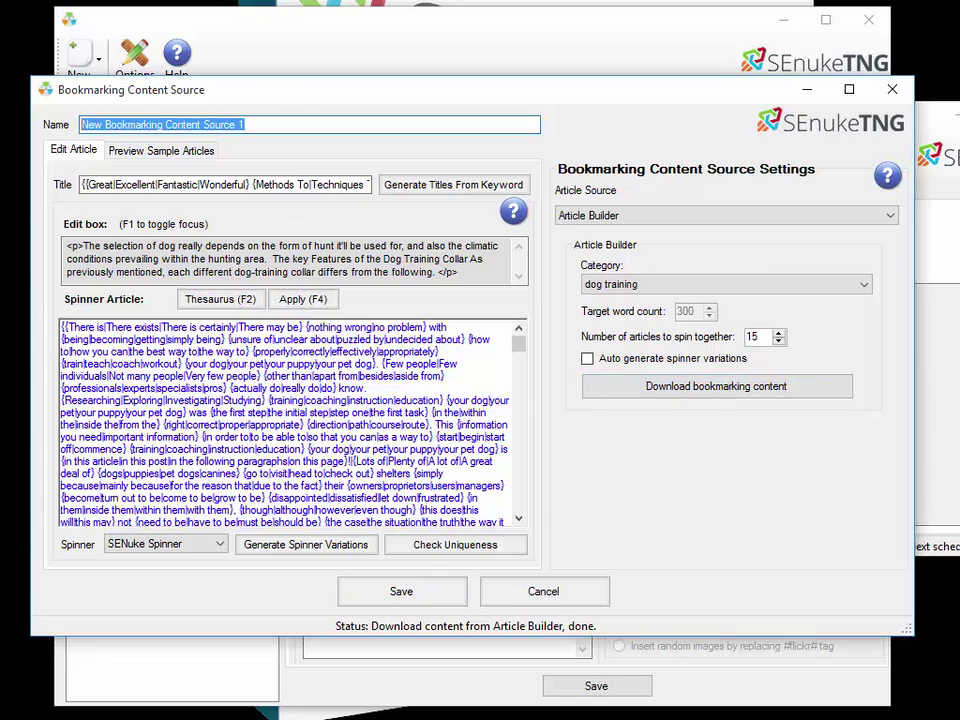
text(Bookmarks)
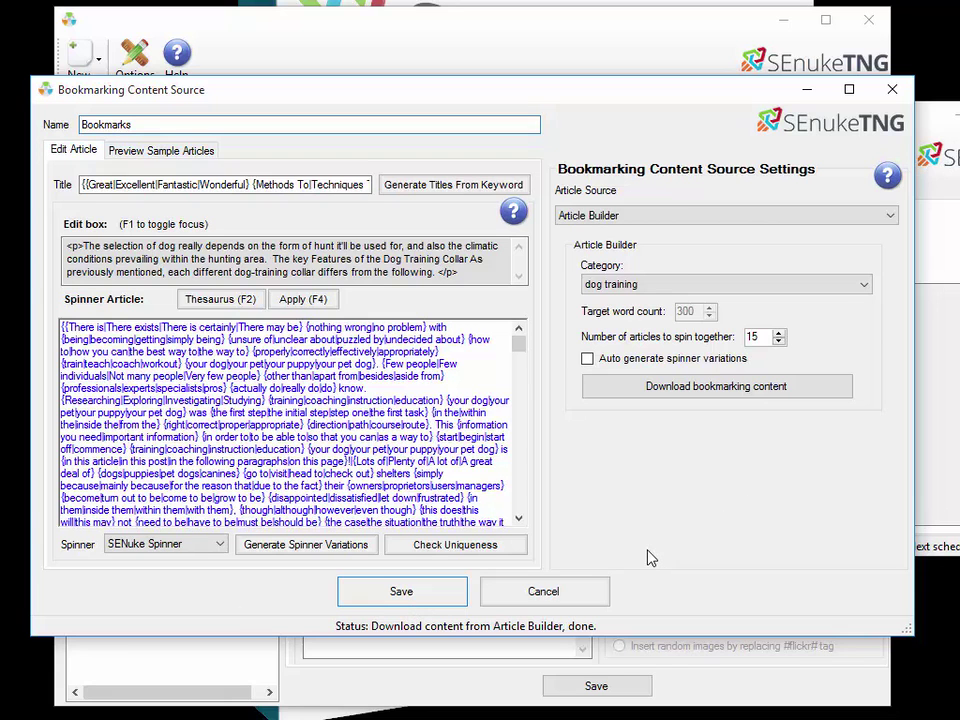
key(Return)
click(585, 449)
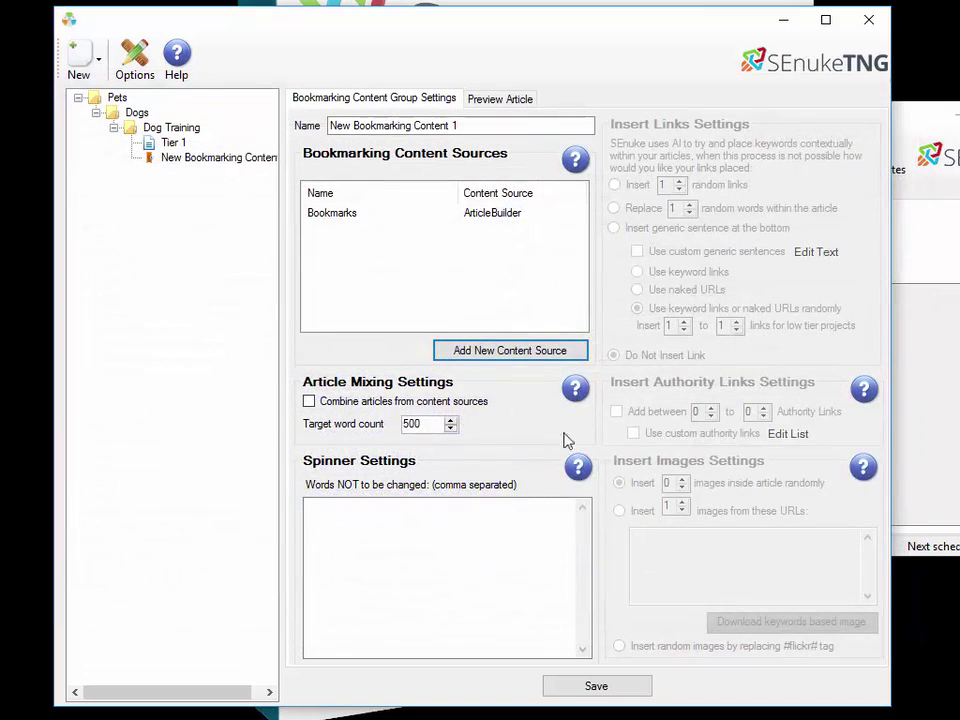
Rename the bookmarking content group as "T1 Bookmarking" and save it.
click(346, 212)
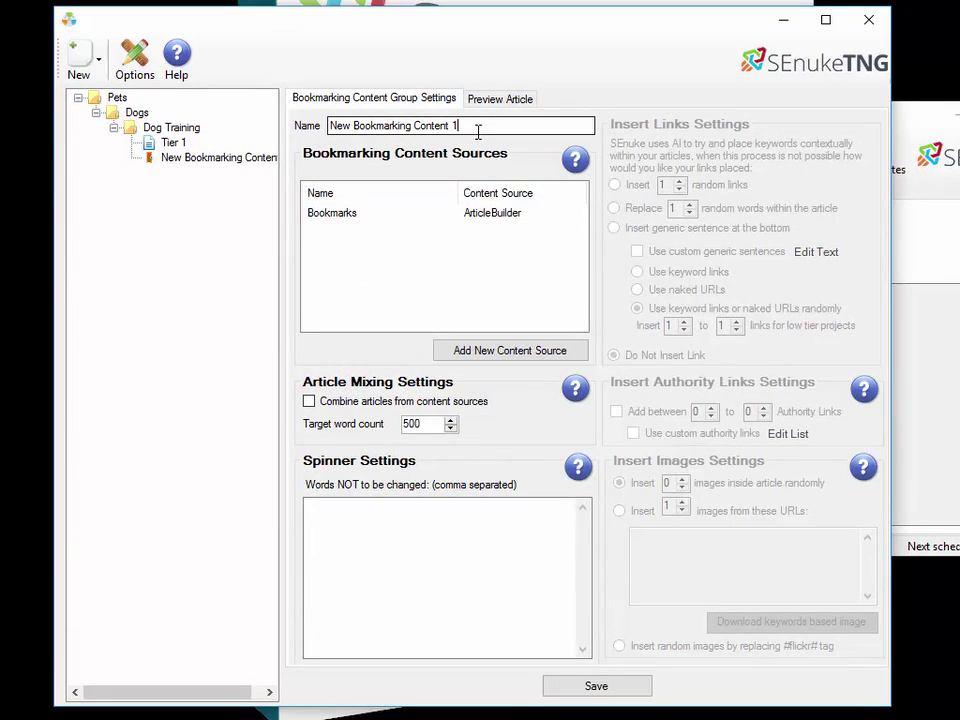
drag(476, 127, 224, 140)
text(T1)
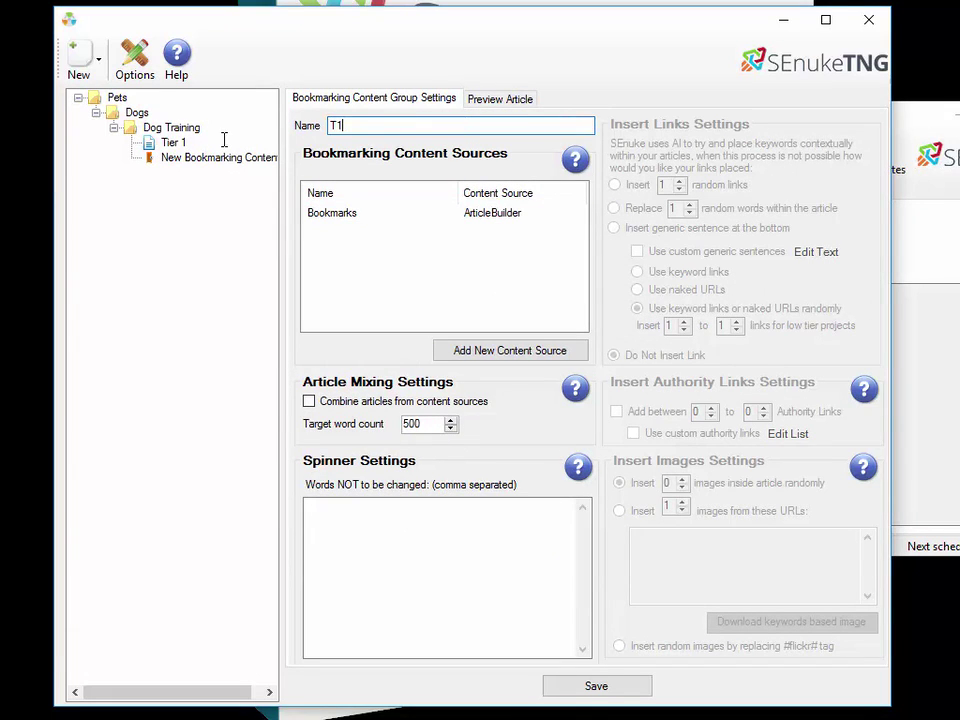
text( Bookmarking)
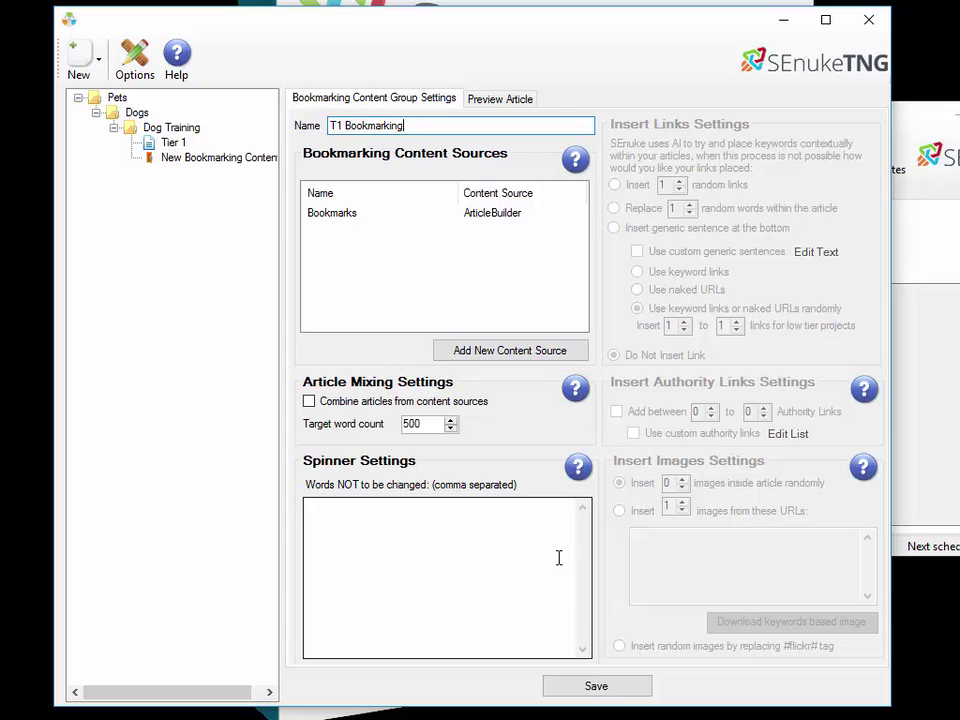
click(596, 688)
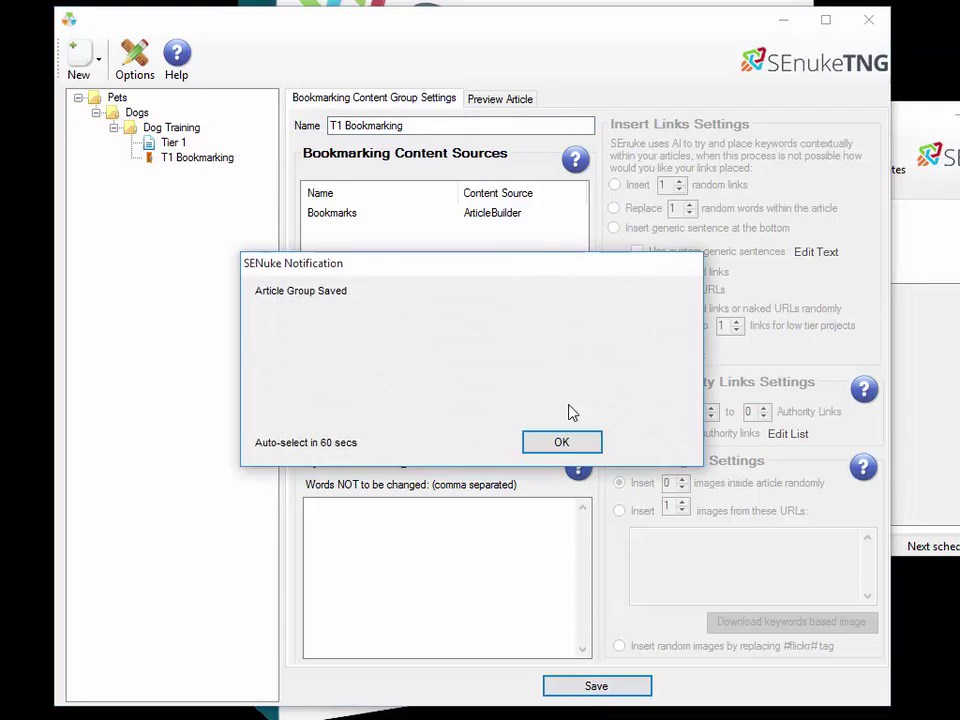
click(562, 442)
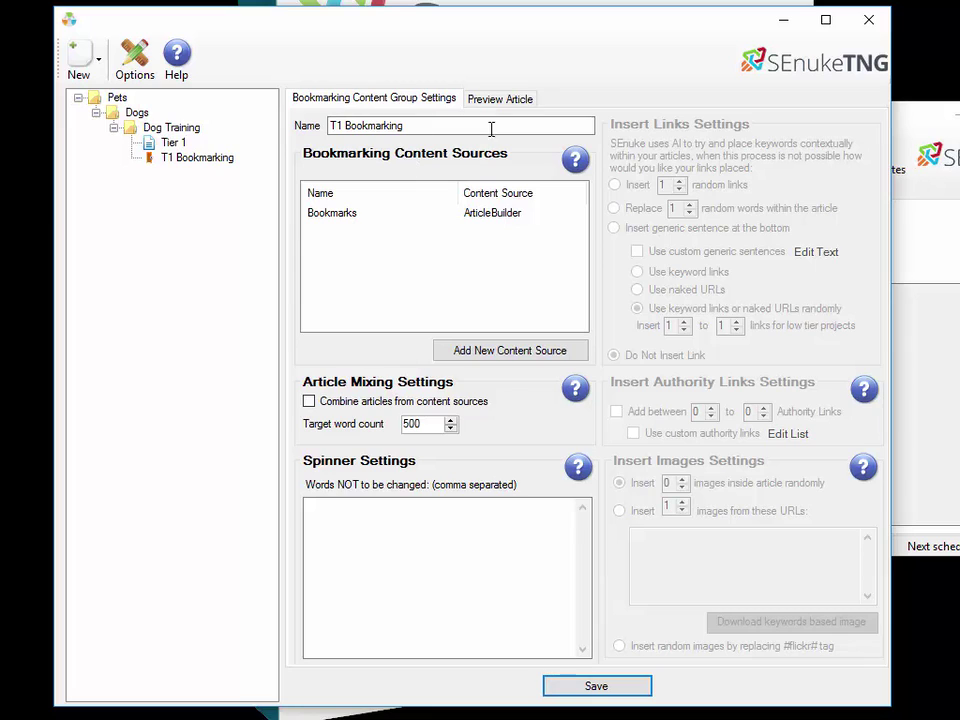
Spin a preview of the T1 Bookmarking content and check the short article it generates.
click(502, 100)
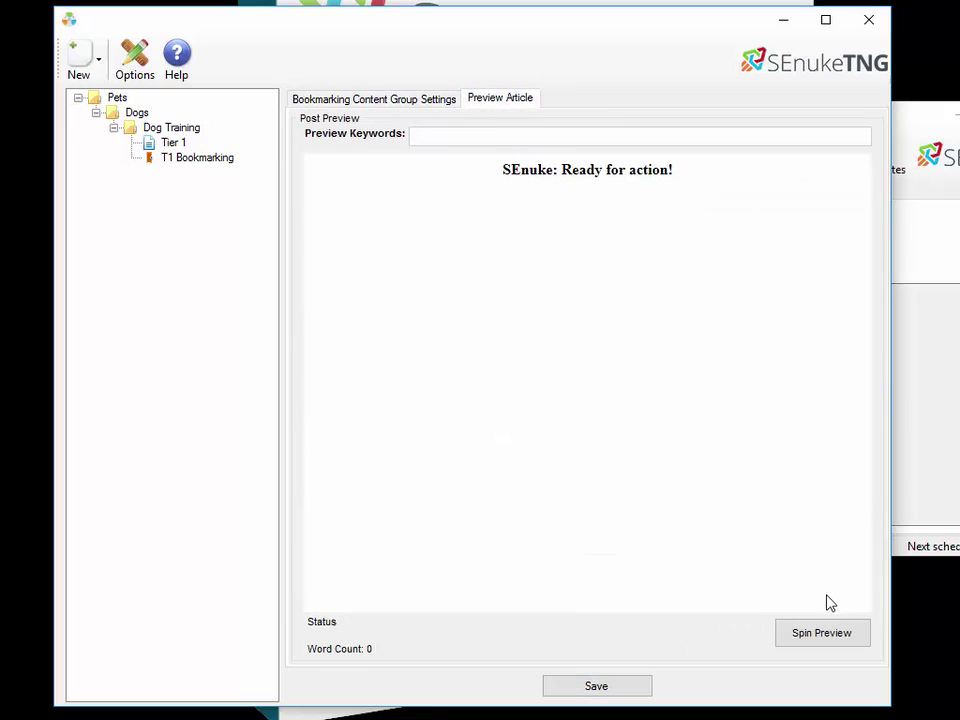
click(823, 640)
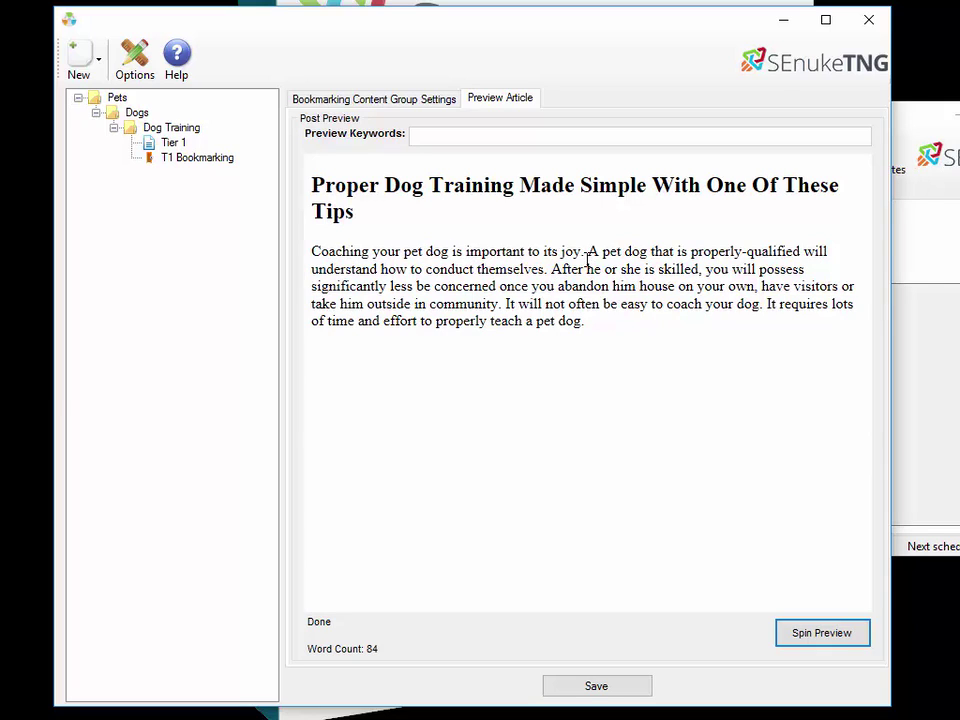
Spin several more previews of the T1 Bookmarking content to check how its titles and short texts vary.
click(810, 642)
click(816, 639)
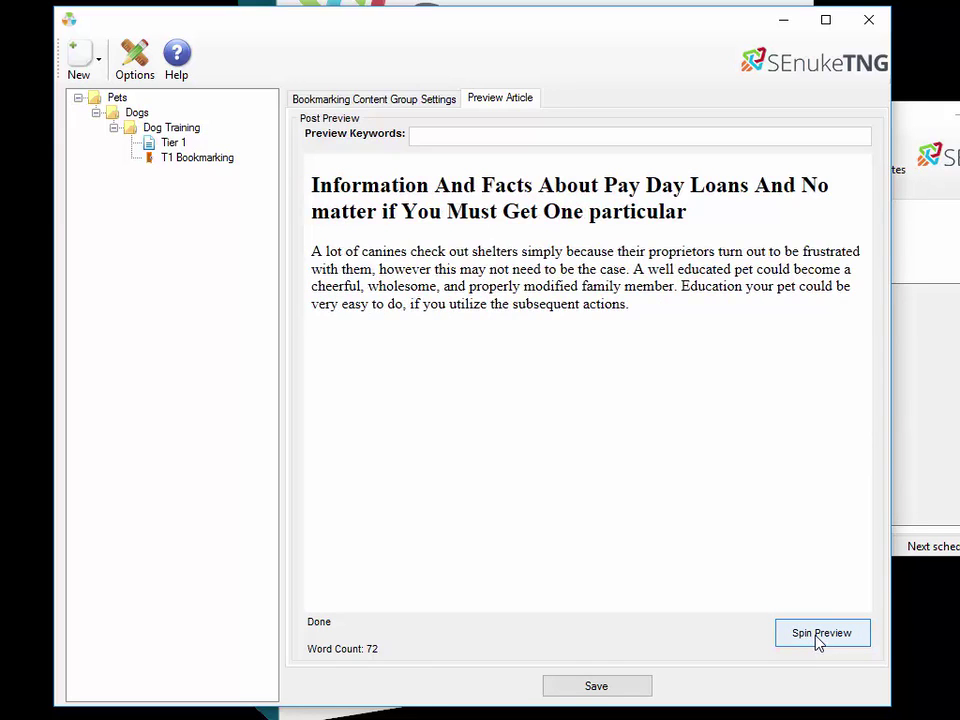
click(818, 643)
click(818, 643)
click(818, 643)
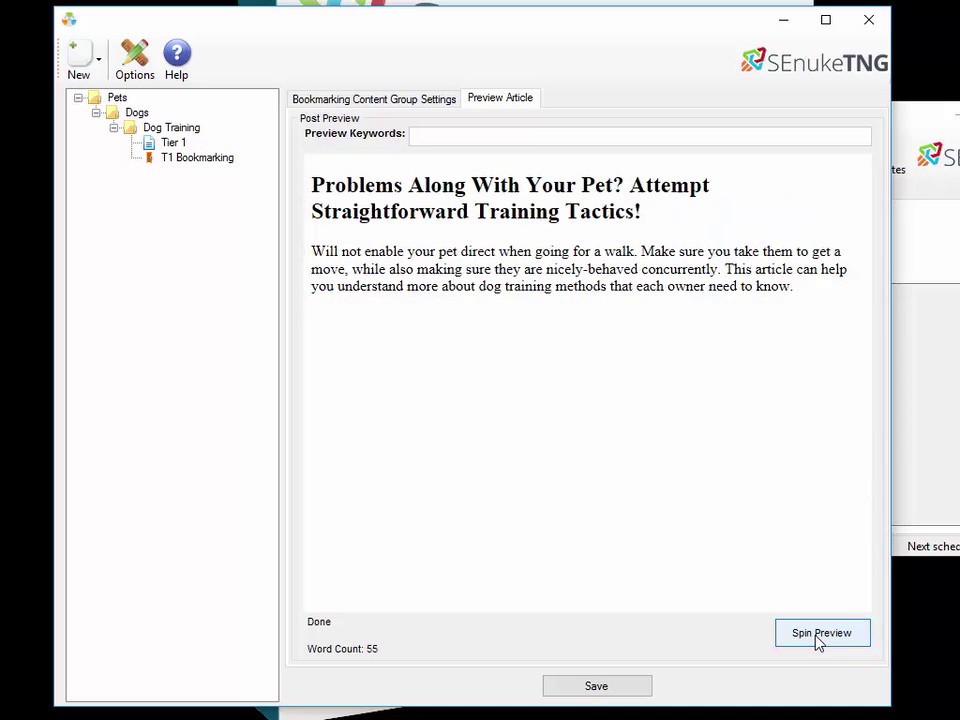
click(818, 643)
click(806, 634)
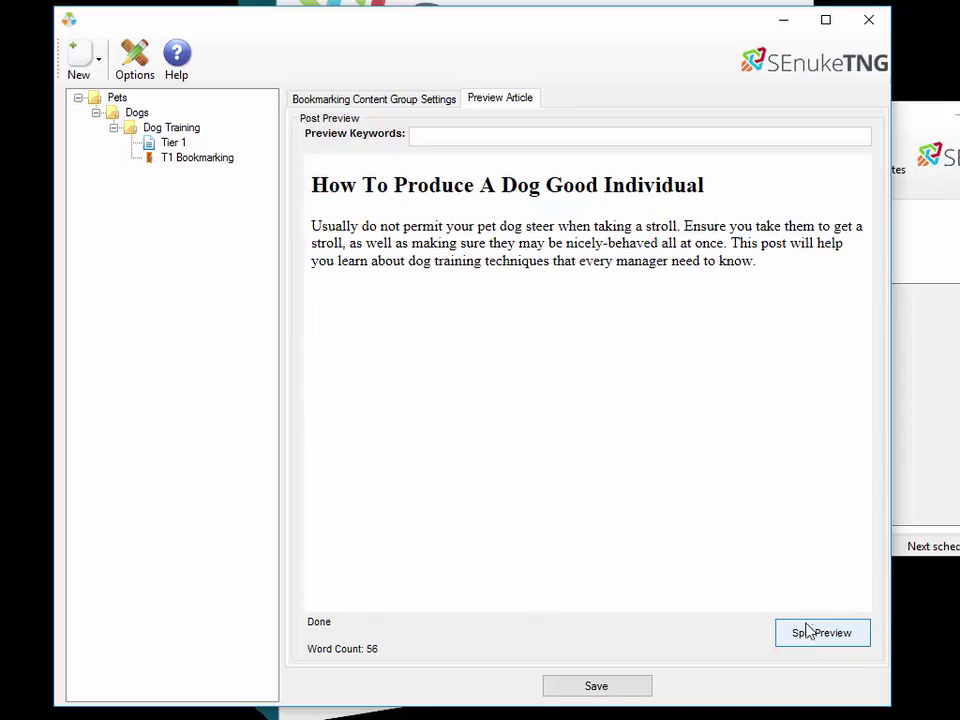
Return to the T1 Bookmarking group settings and save the group.
click(414, 101)
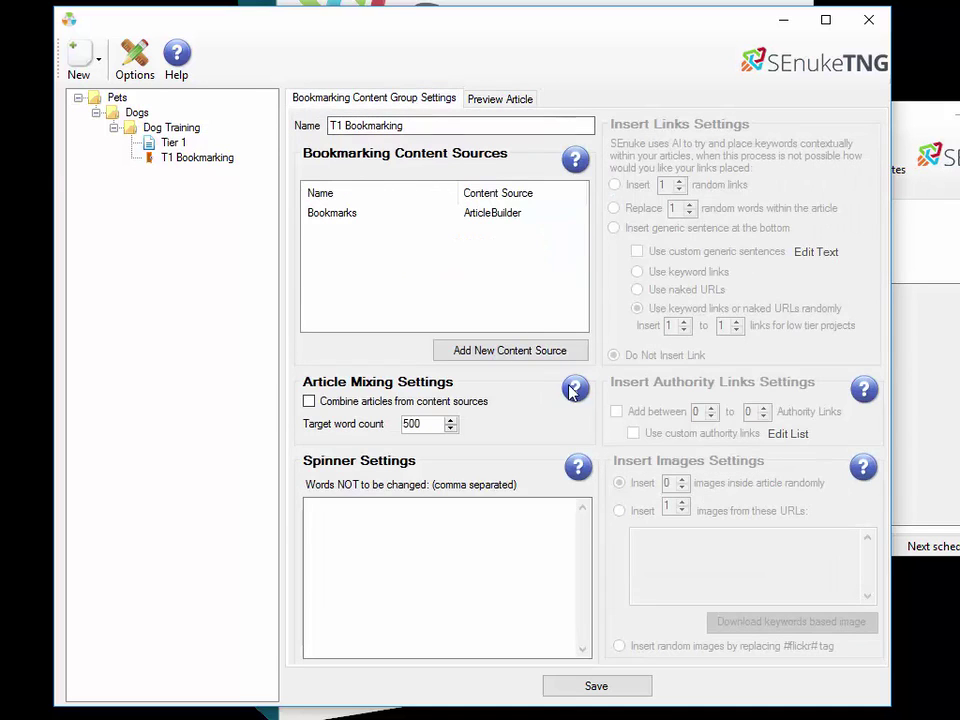
click(615, 688)
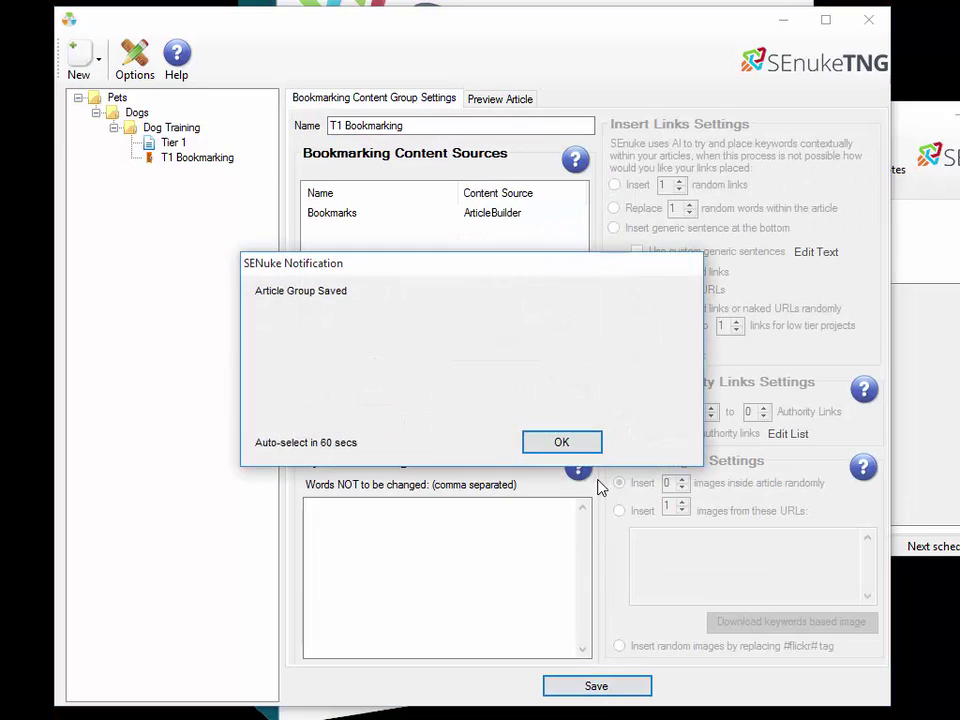
click(566, 445)
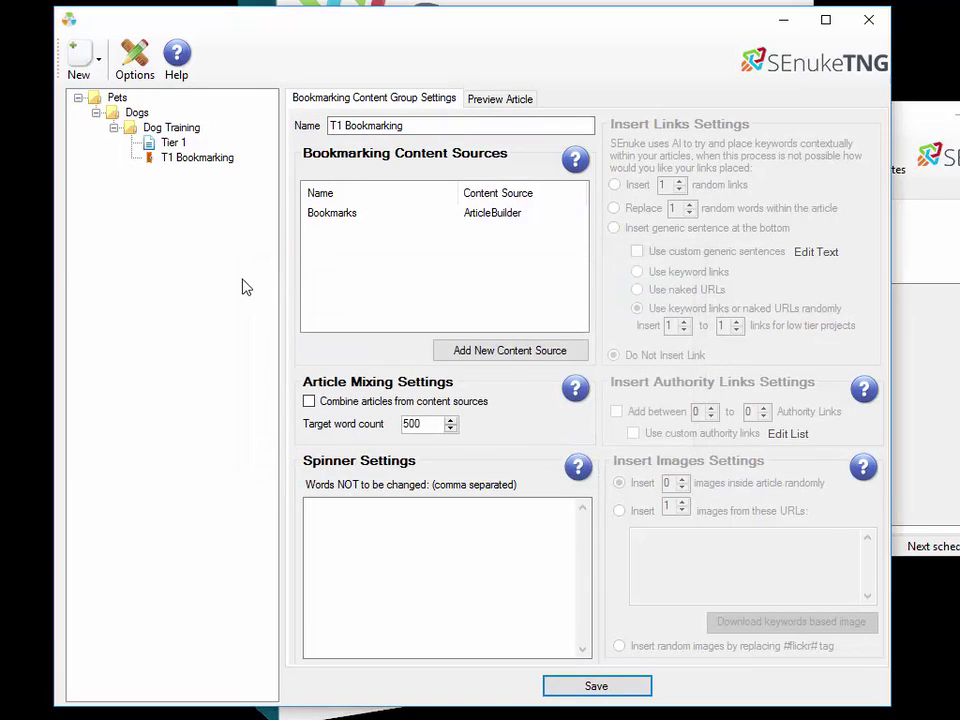
Review the settings of the Tier 1 article group alongside those of the T1 Bookmarking group.
click(176, 145)
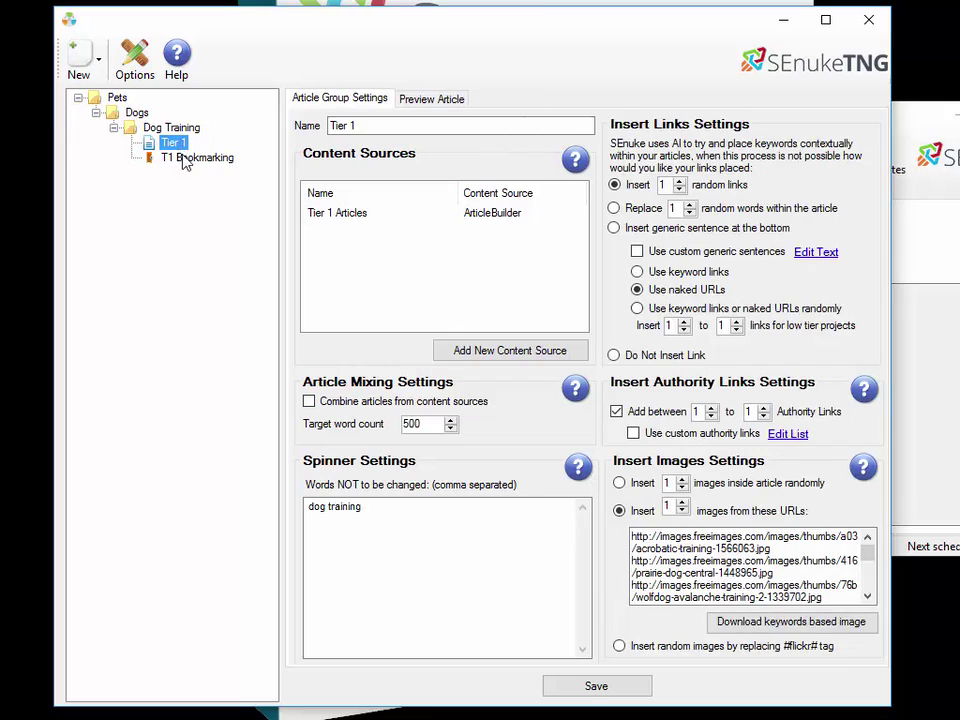
click(187, 160)
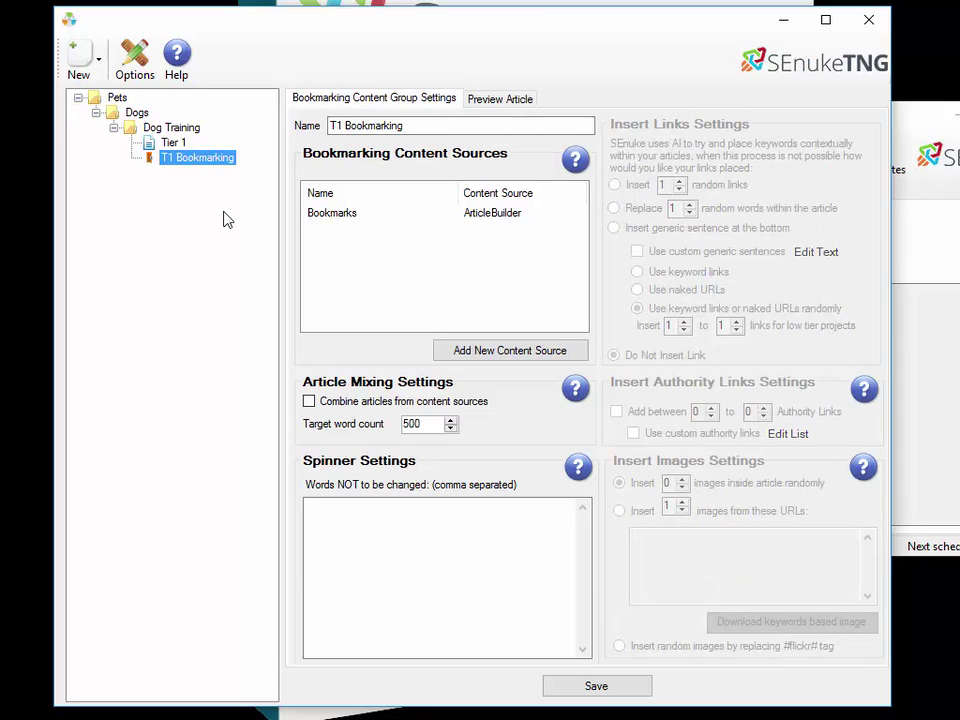
click(172, 142)
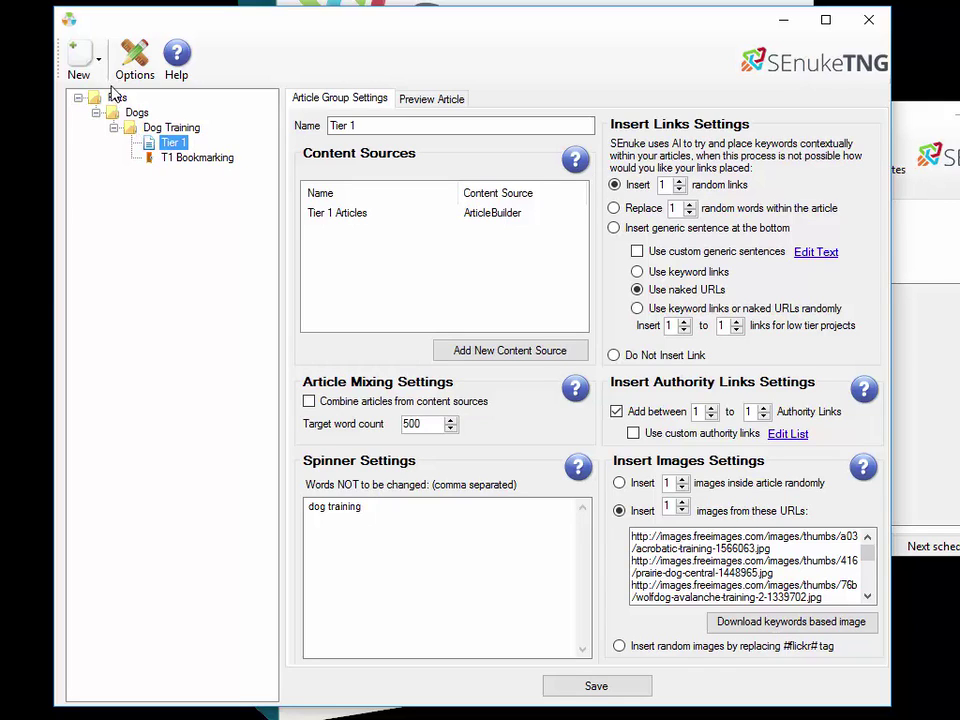
click(80, 58)
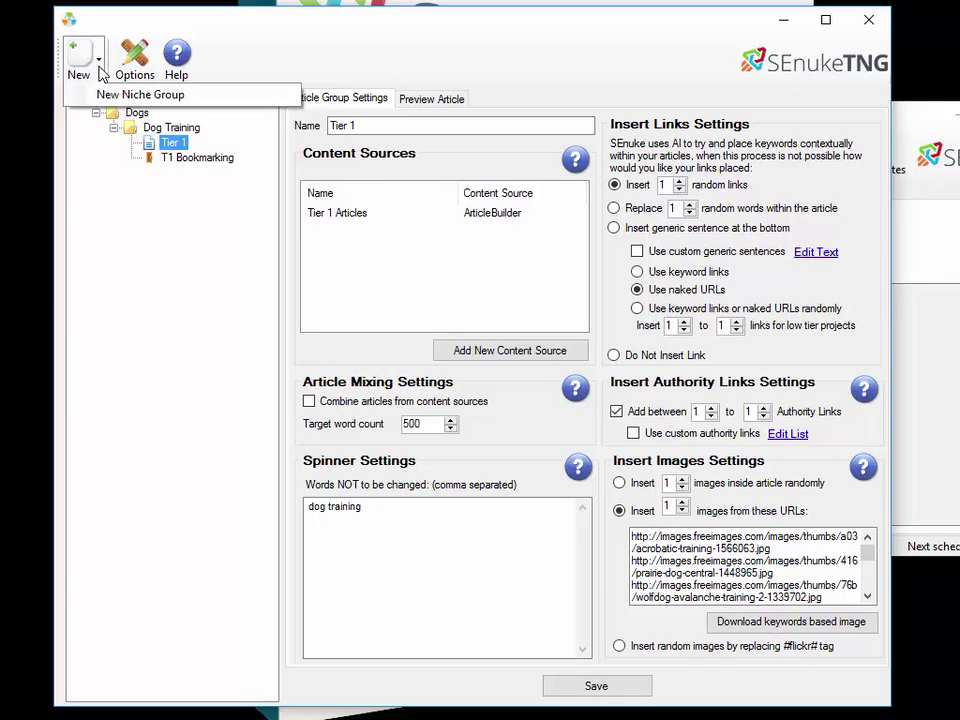
click(195, 207)
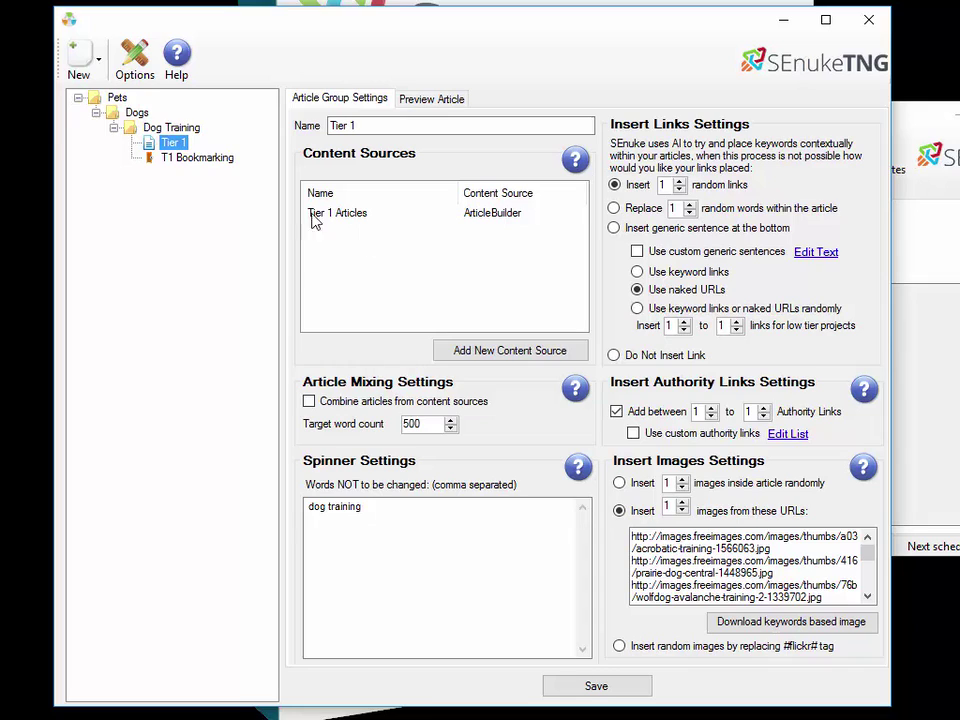
click(155, 131)
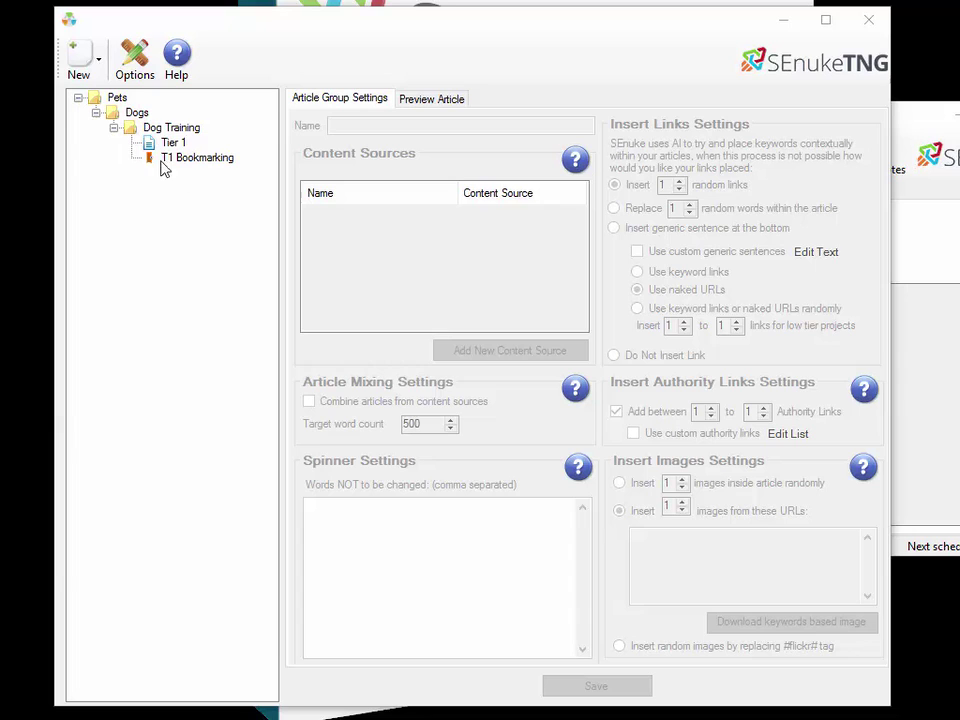
click(127, 118)
right_click(127, 118)
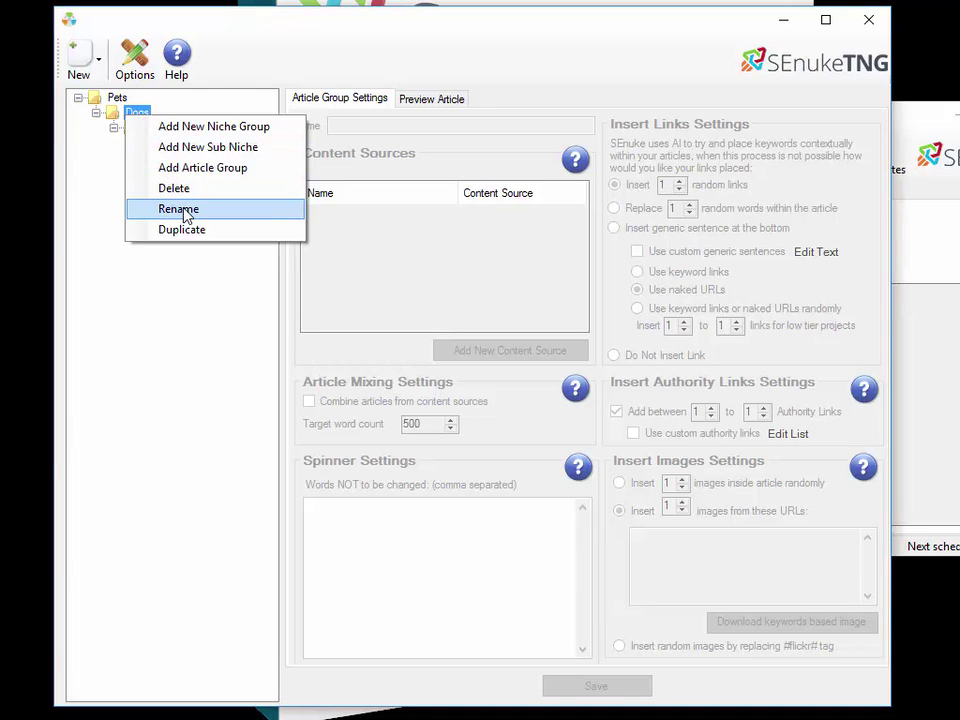
click(188, 278)
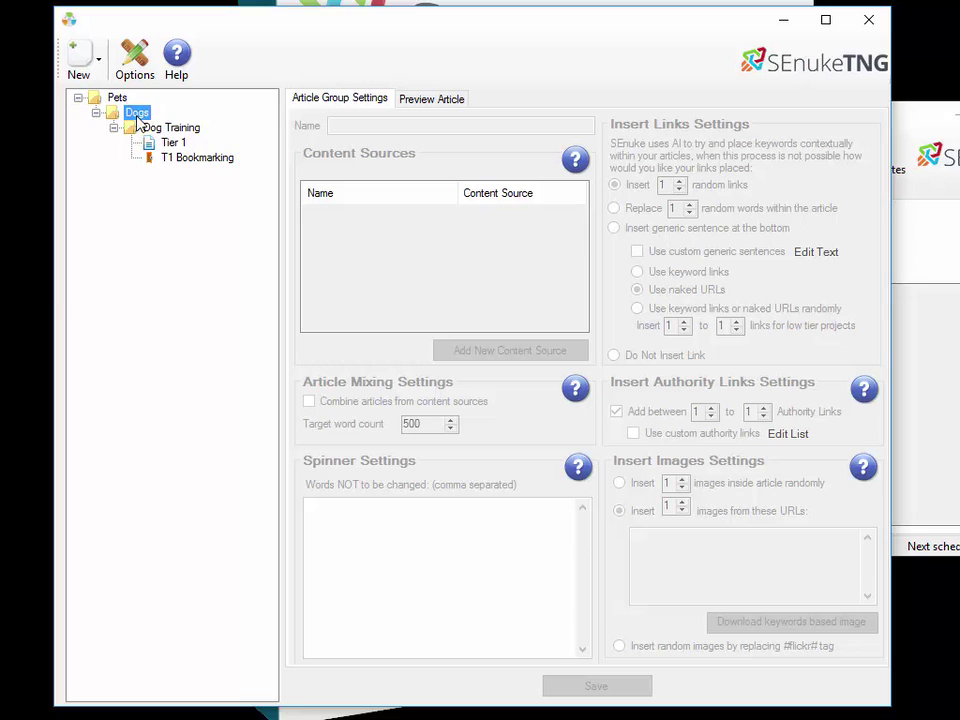
Move the Dogs niche out of Pets to the top level and back under Pets, with Dog Training expanded.
drag(138, 112, 74, 207)
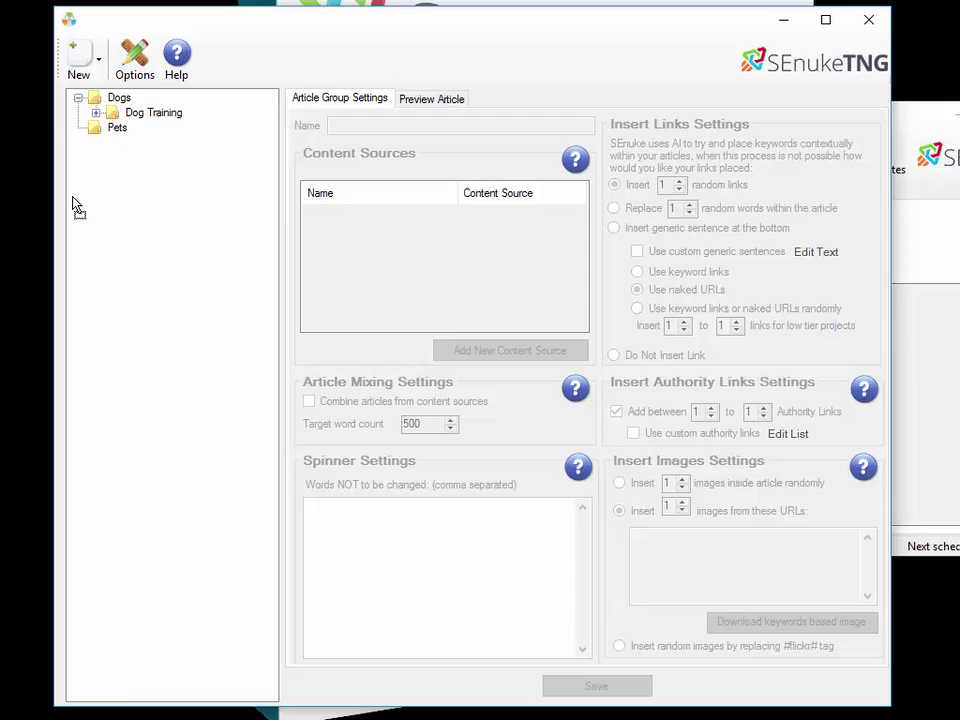
click(96, 113)
click(120, 99)
drag(121, 131, 118, 128)
click(96, 113)
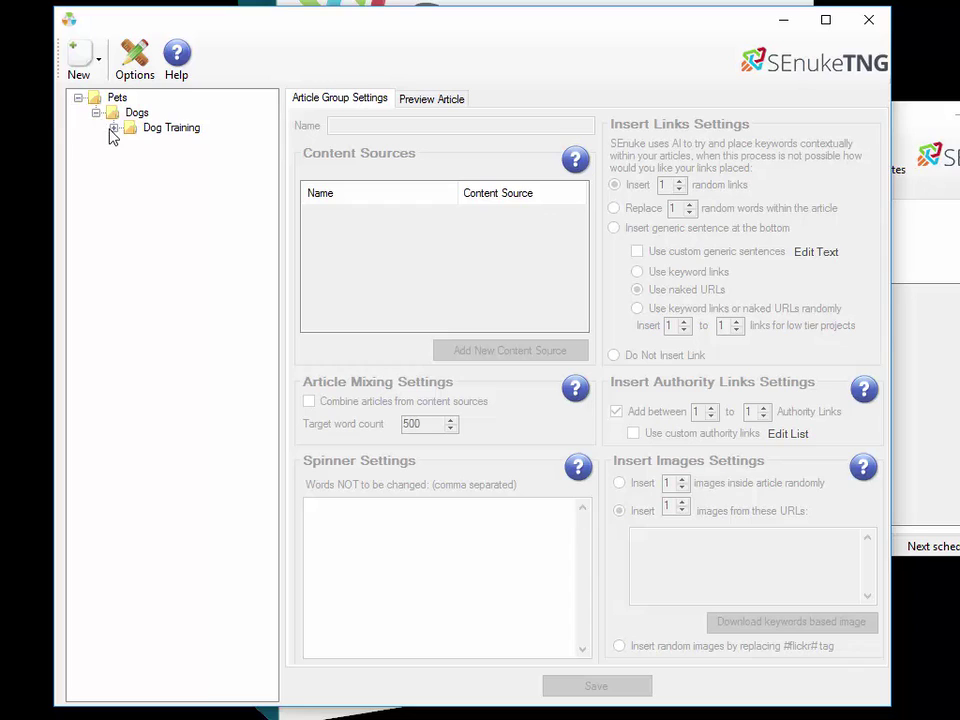
click(114, 128)
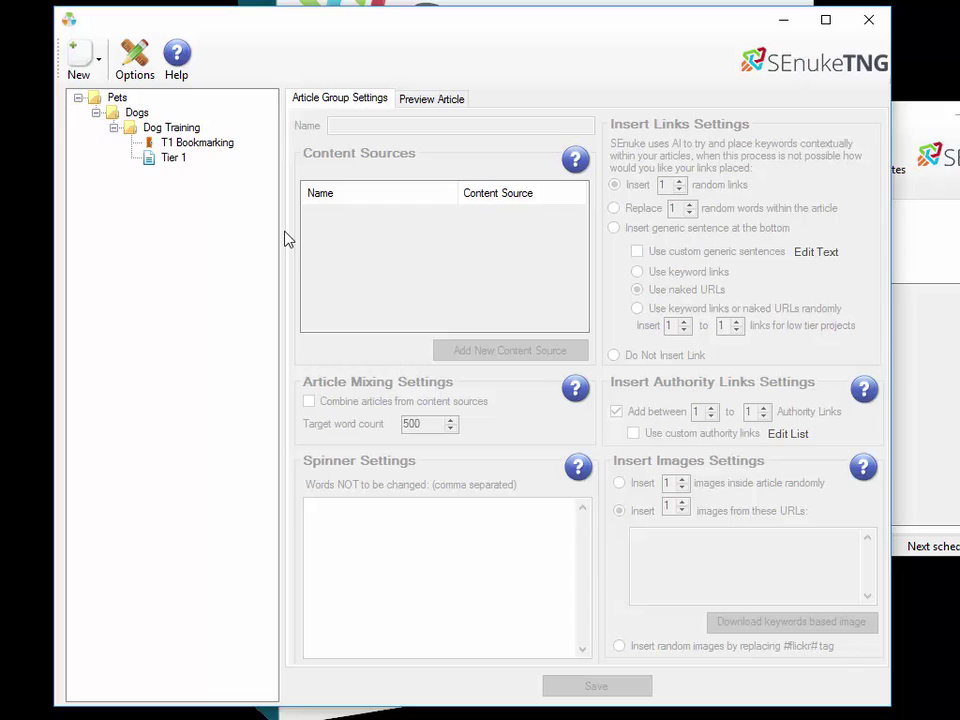